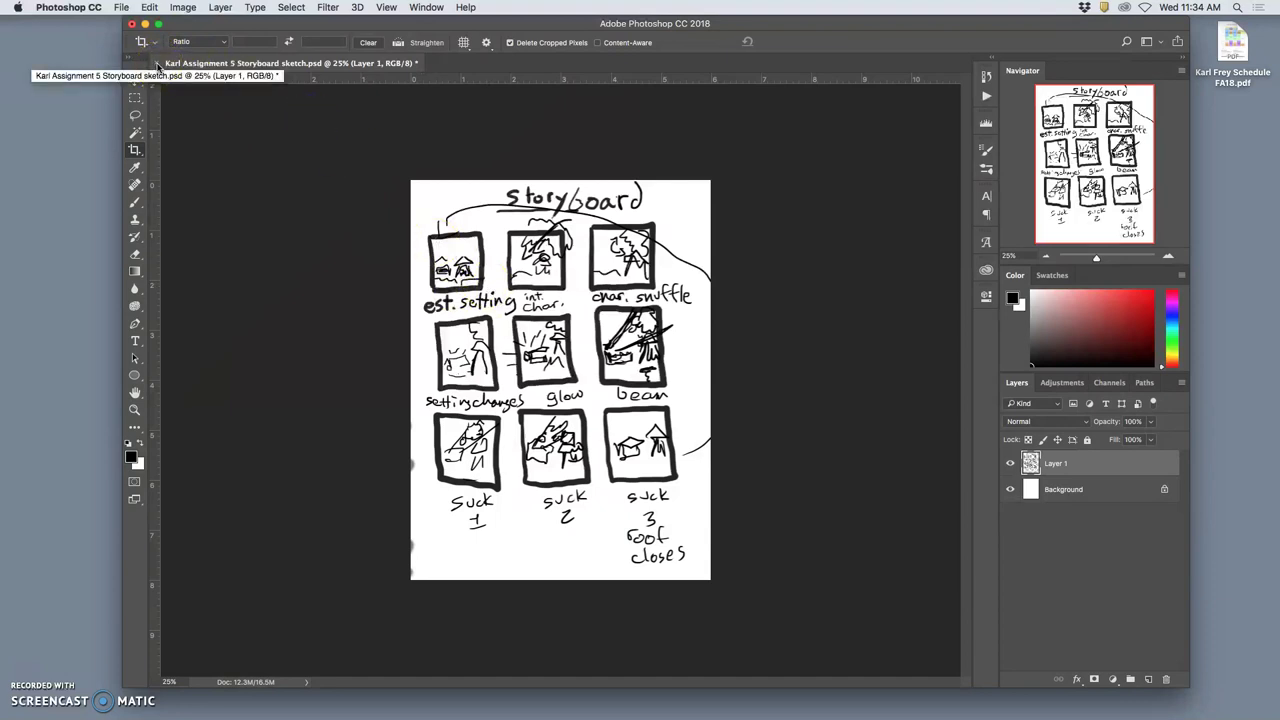
Close the Assignment 5 storyboard sketch document
left_click(157, 63)
left_click(604, 254)
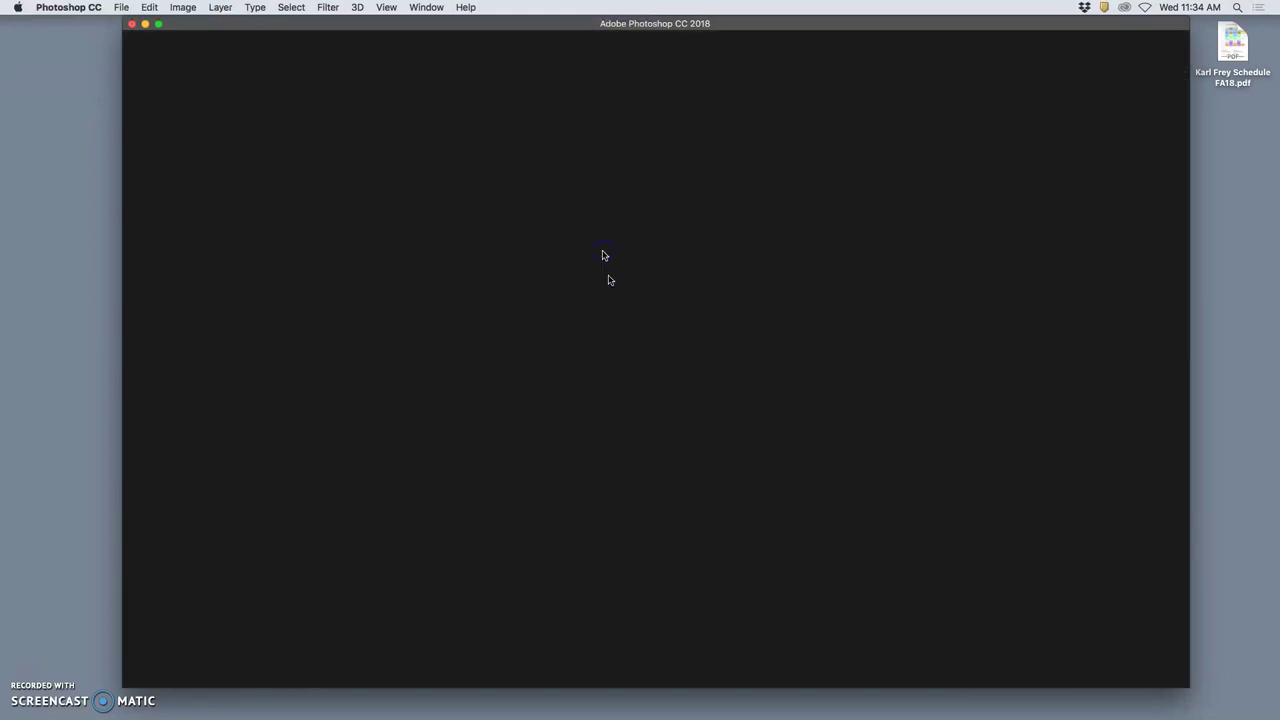
Open the Assignment #4 Collaged Creature PSD from the Assignment #4 folder inside the Digital Art FA18 folder in Documents
mouse_move(795, 715)
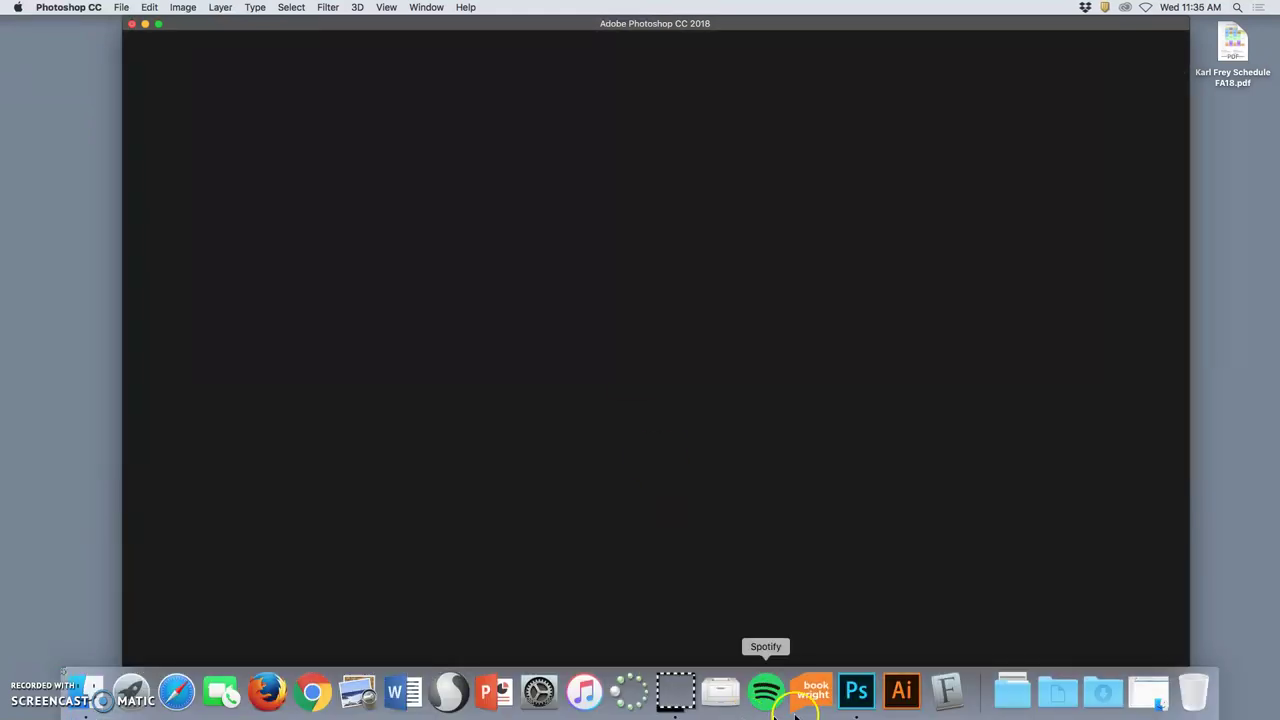
left_click(1050, 700)
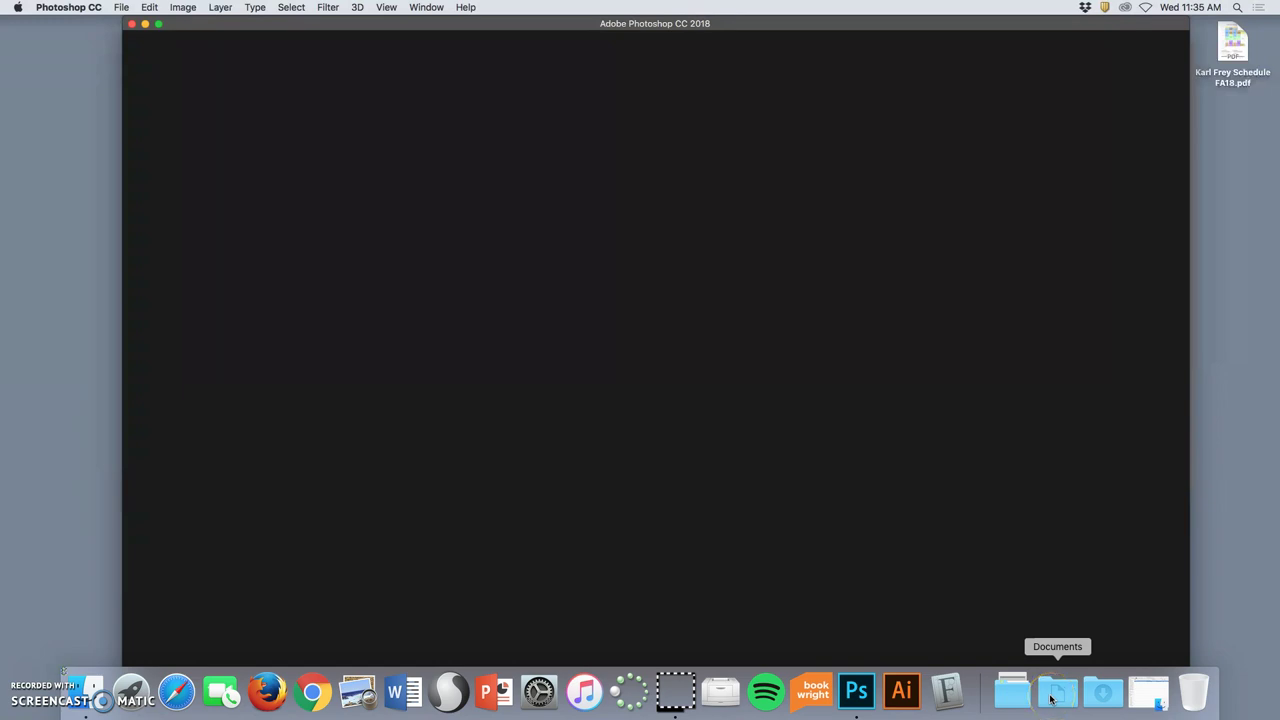
left_click(1033, 699)
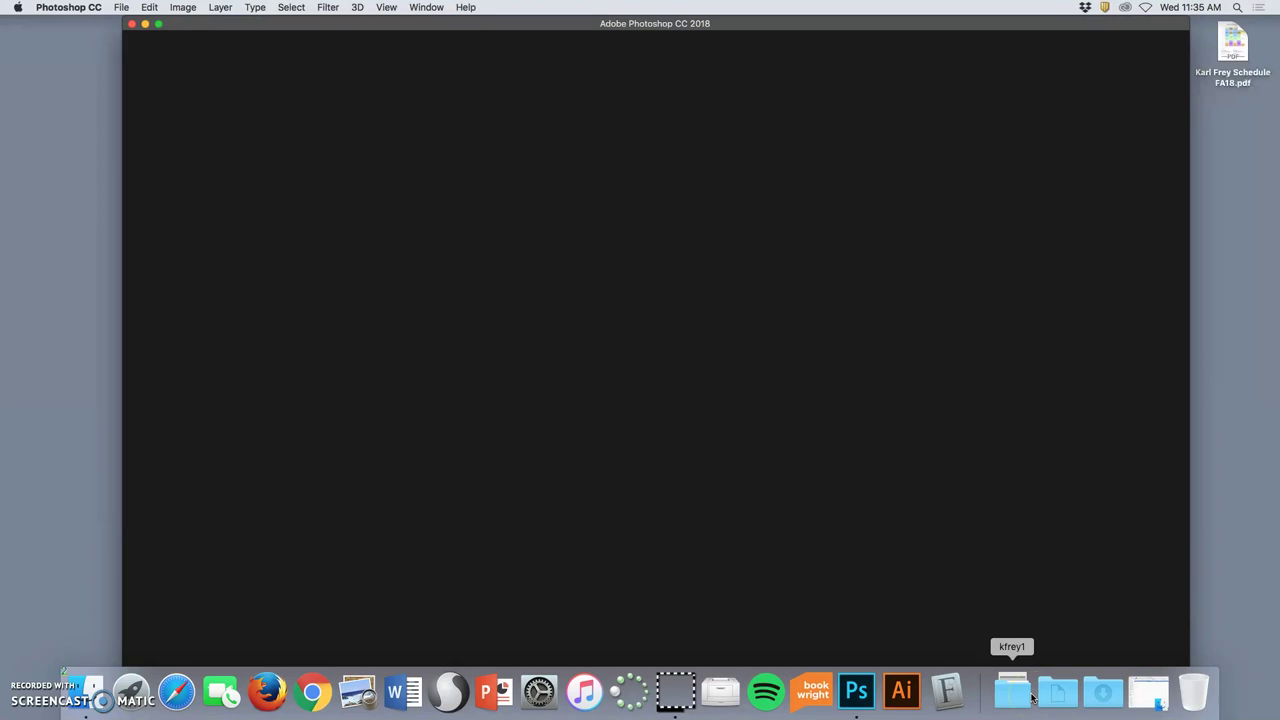
key("F3")
left_click(1053, 695)
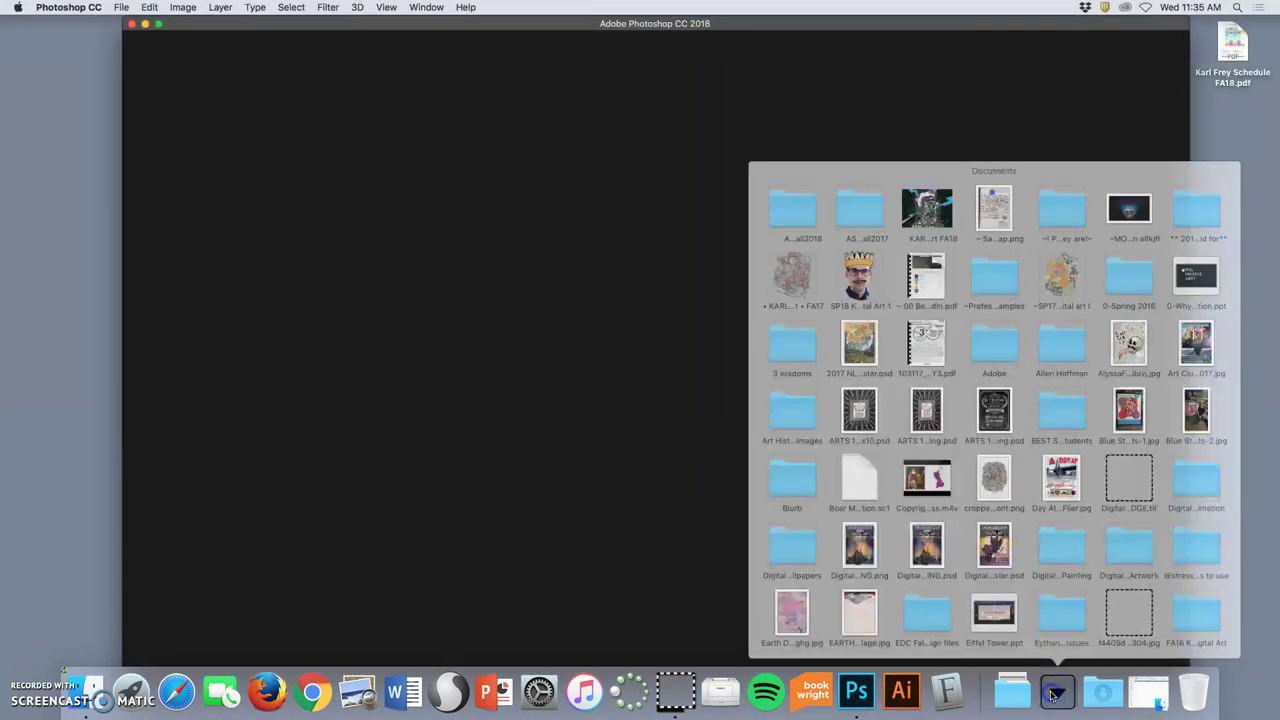
left_click(927, 210)
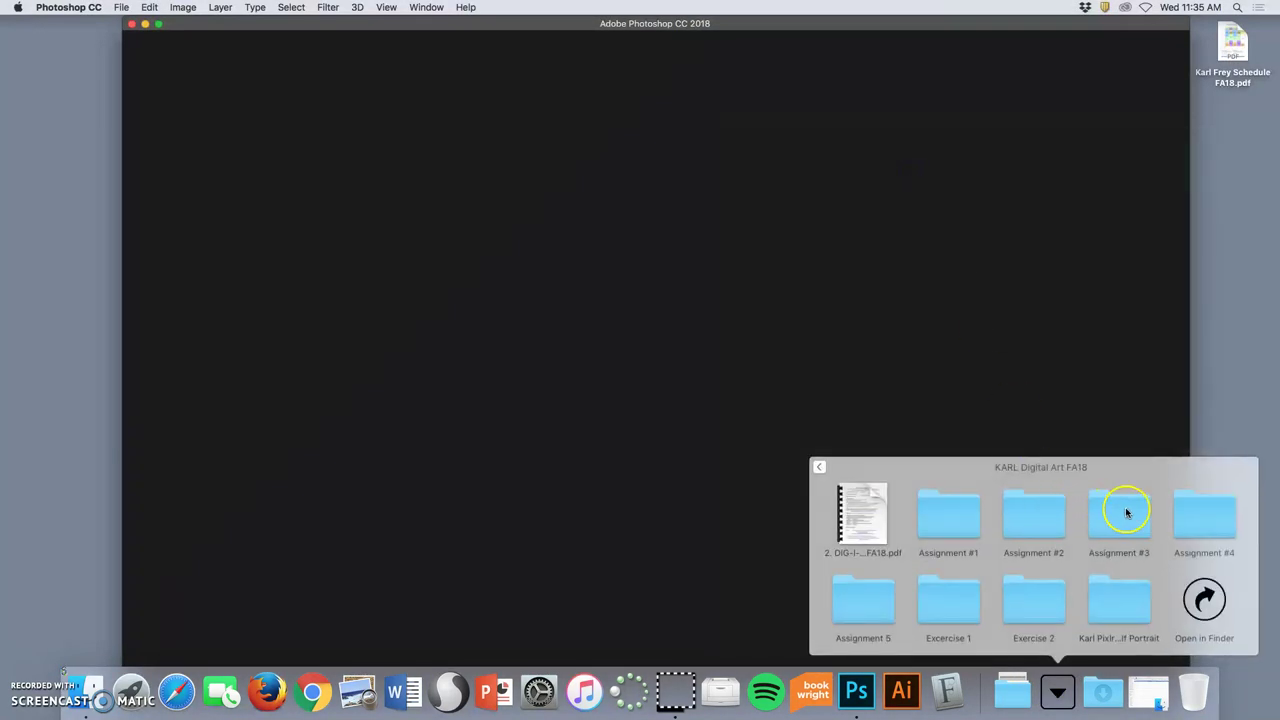
left_click(1204, 598)
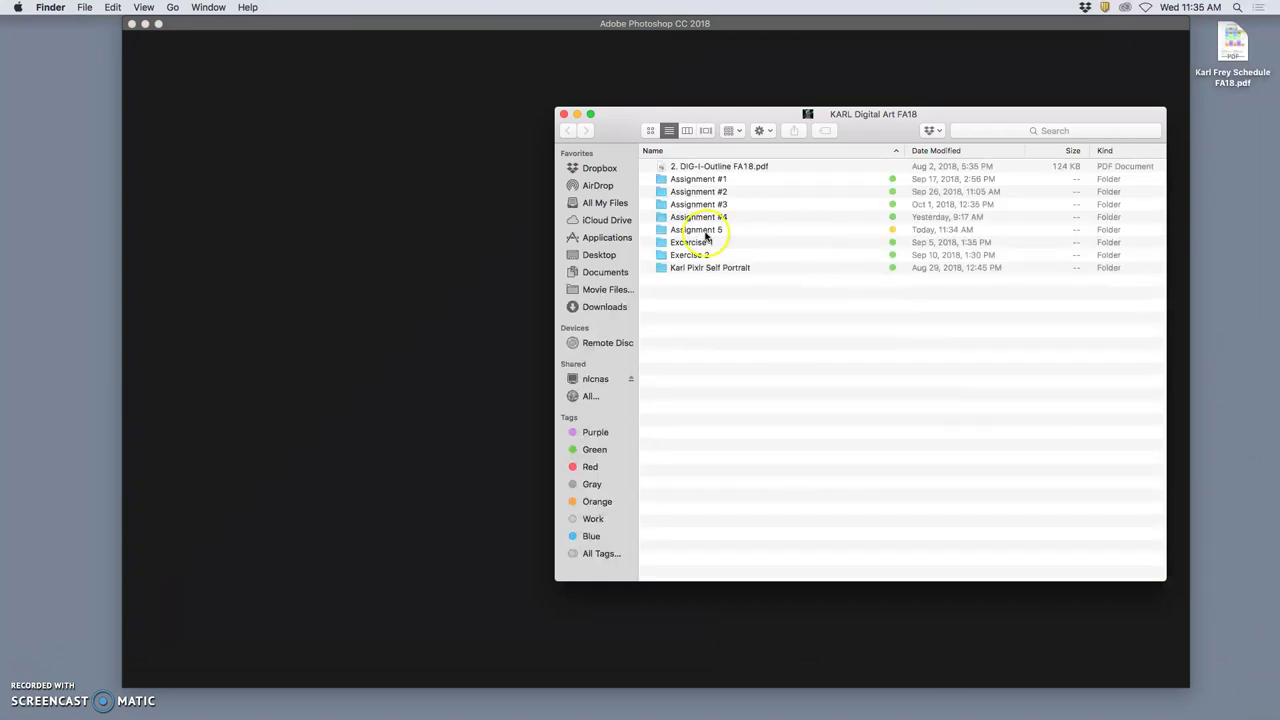
double_click(700, 217)
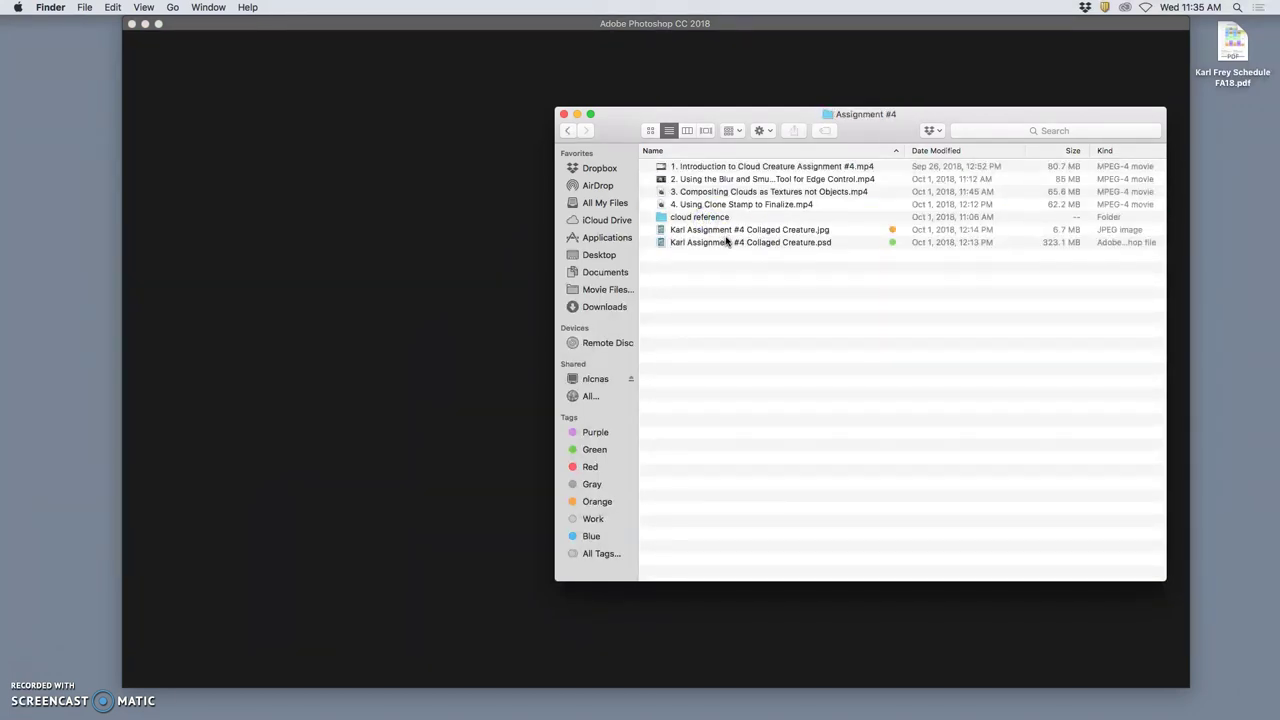
double_click(726, 243)
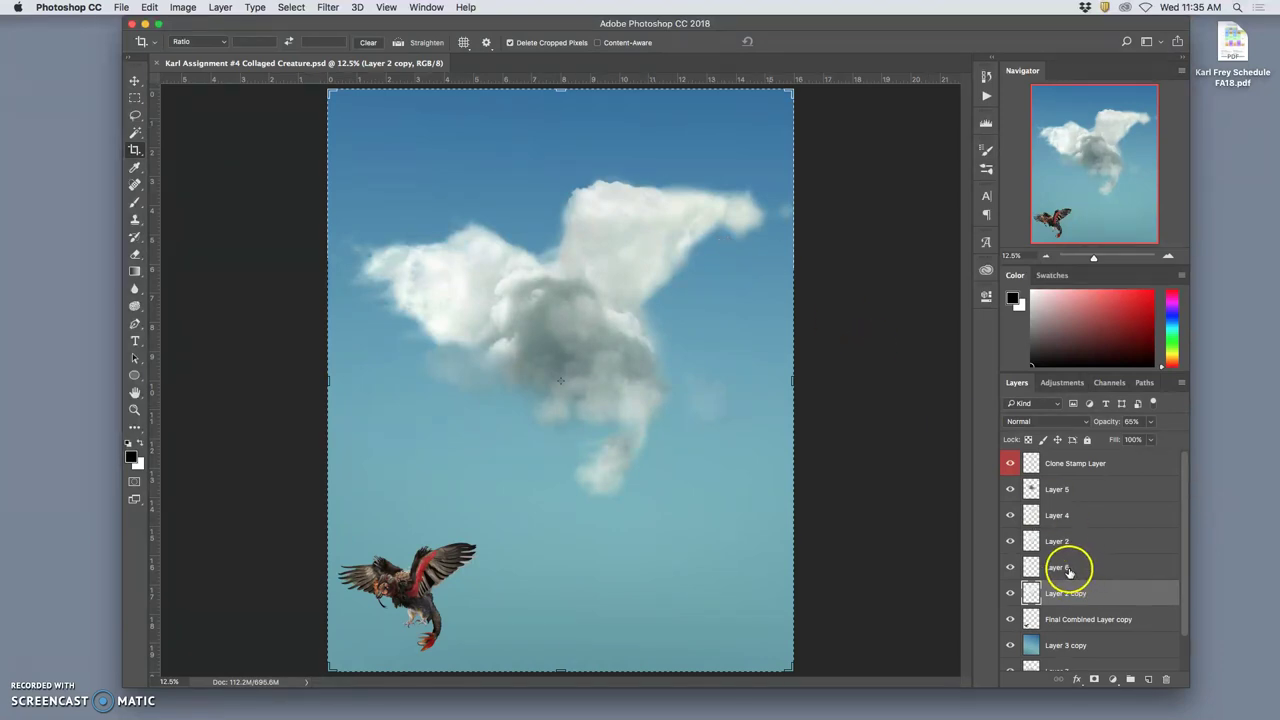
Hide the sky layers Layer 3 copy and Layer 3, and delete Layer 7
scroll(1086, 565, "down", 2)
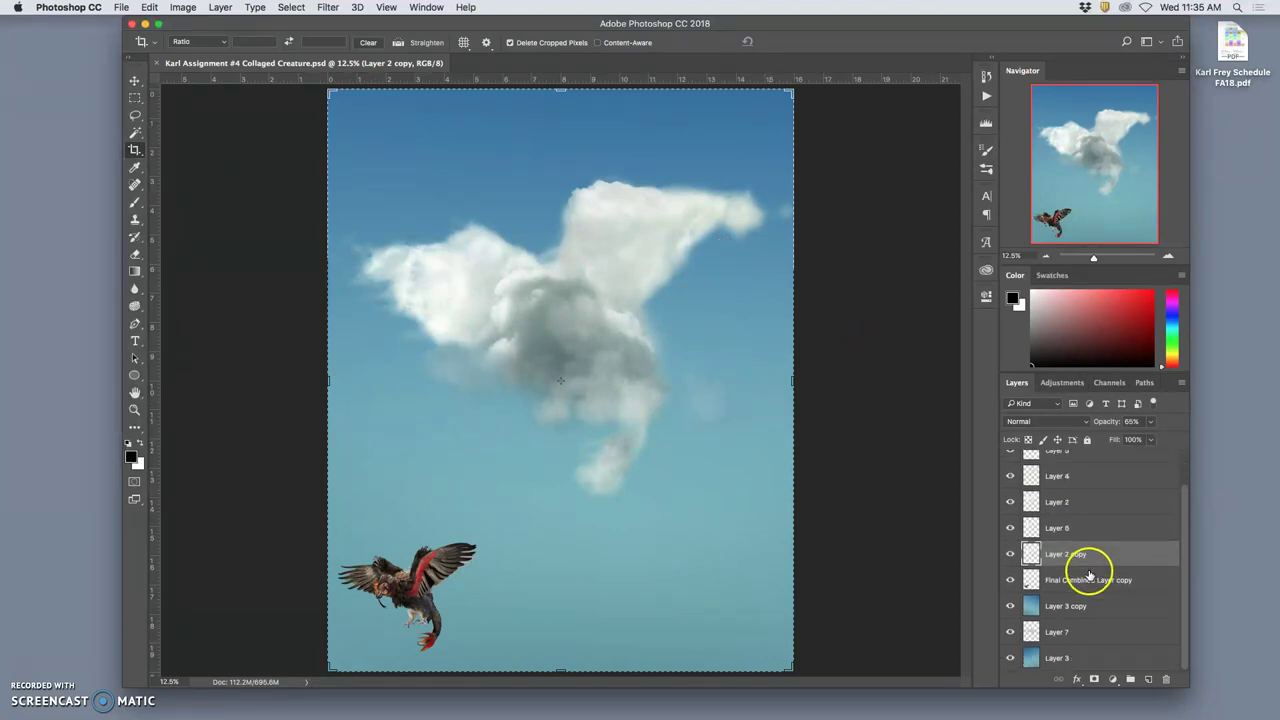
left_click(1010, 606)
left_click(1010, 657)
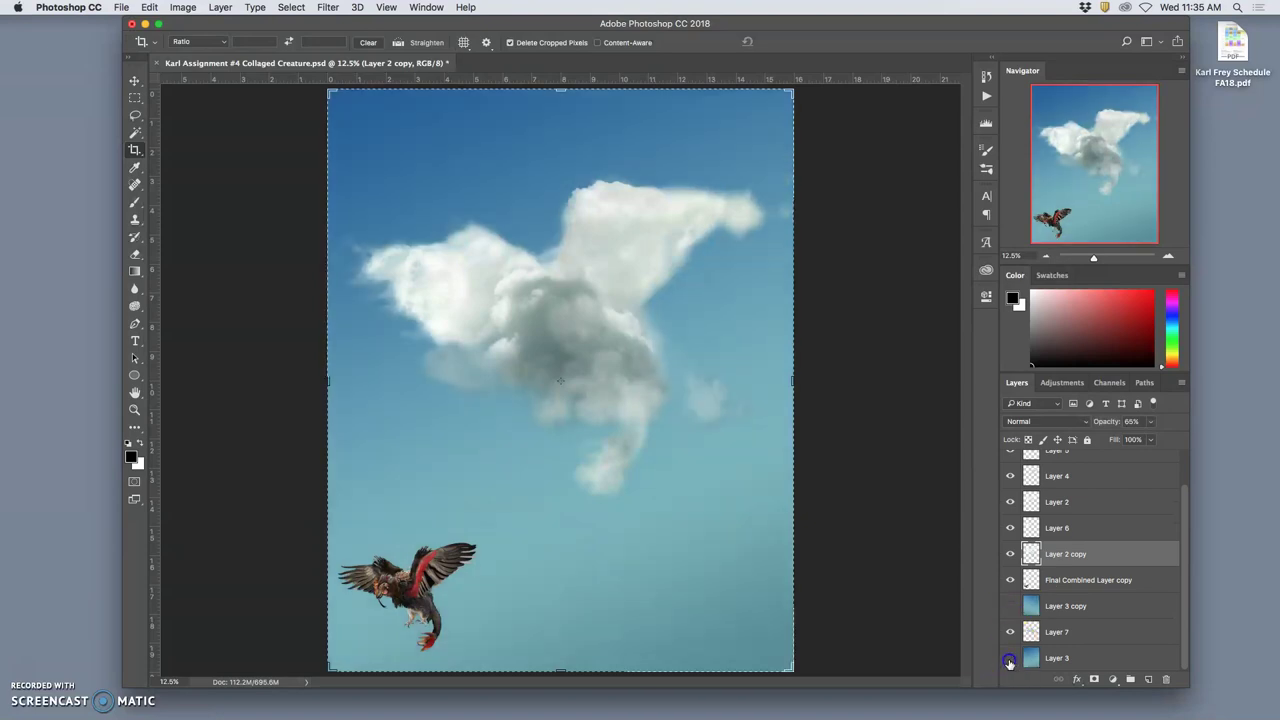
left_click(1010, 634)
left_click(1010, 633)
left_click(1010, 633)
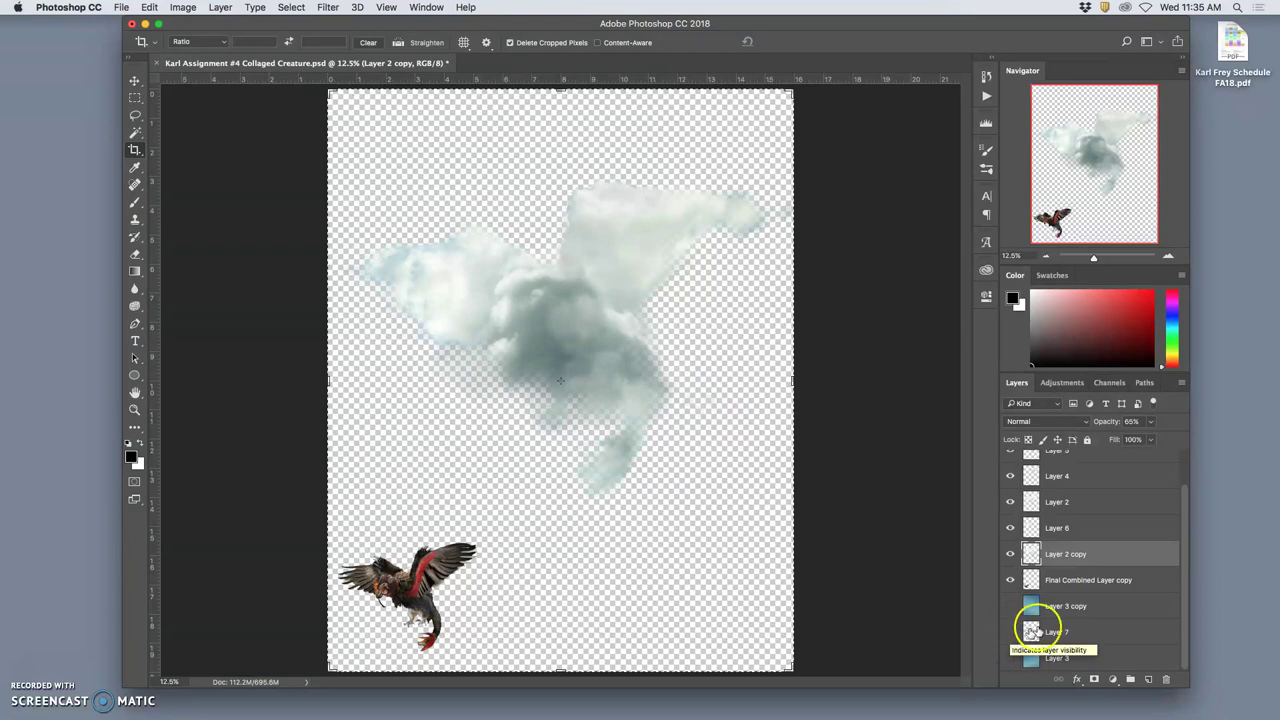
left_click(1052, 632)
key("Delete")
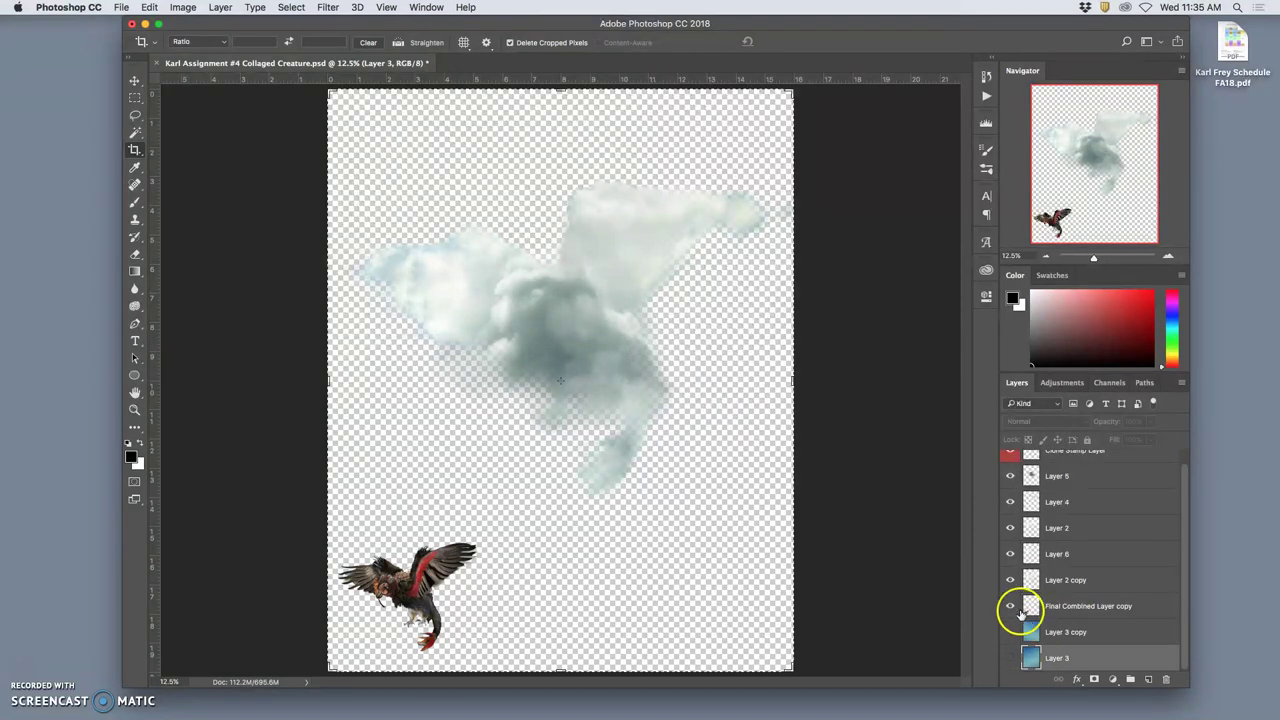
Hide all the cloud and creature layers and show only Layer 3 and Layer 3 copy
left_click(1011, 604)
left_click_drag(1011, 598, 1008, 481)
scroll(1028, 500, "up", 1)
left_click(1006, 466)
scroll(1055, 553, "down", 1)
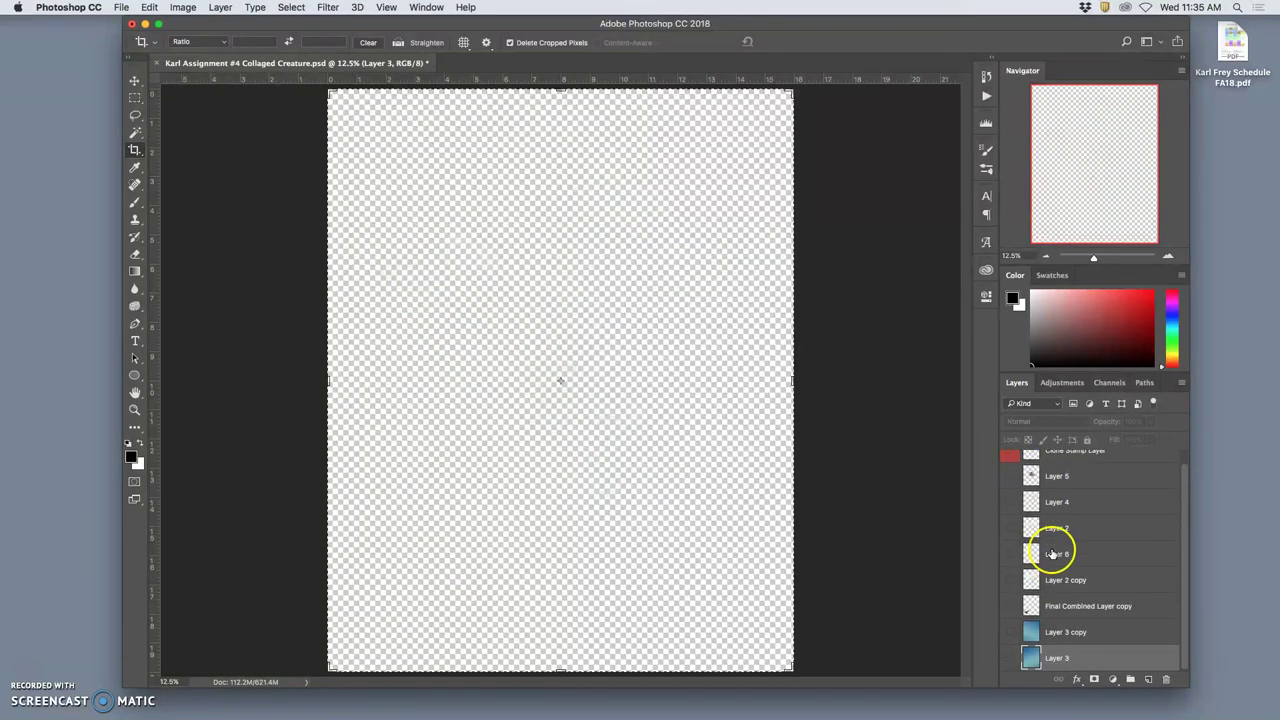
left_click(1010, 657)
left_click(1010, 632)
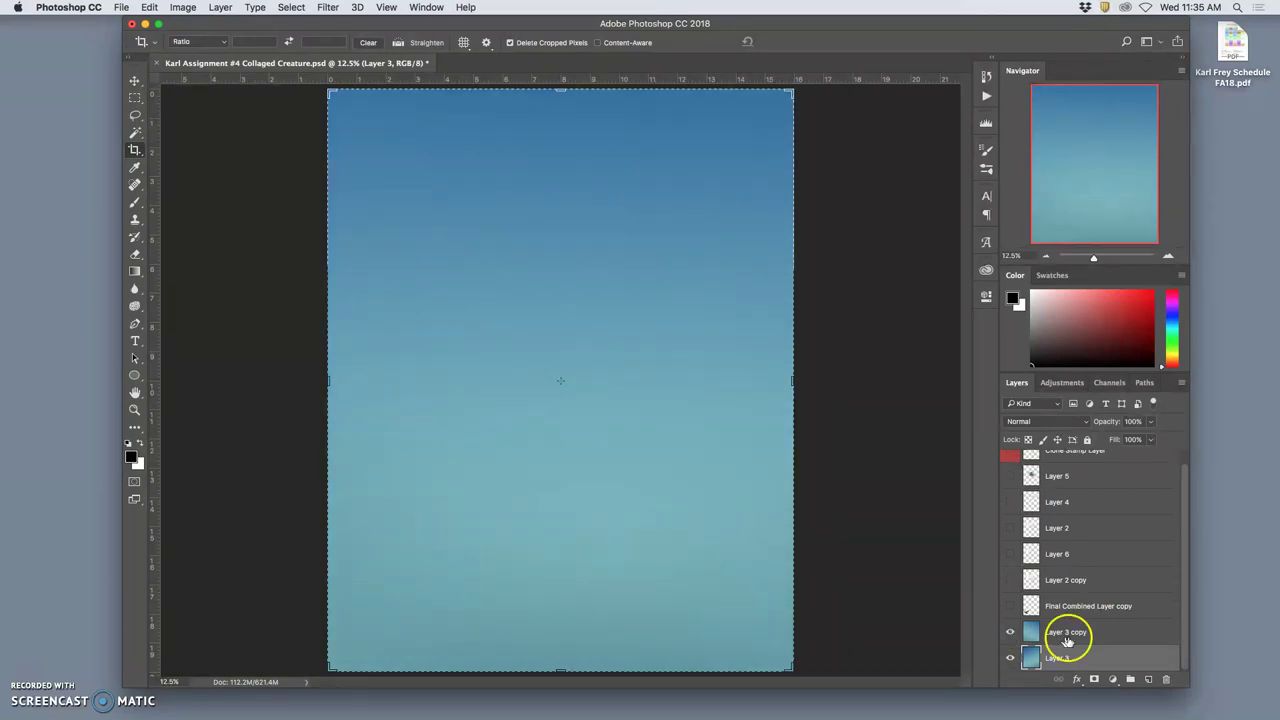
Lower the opacity of Layer 3 copy to 47%
left_click(1063, 634)
left_click(1152, 421)
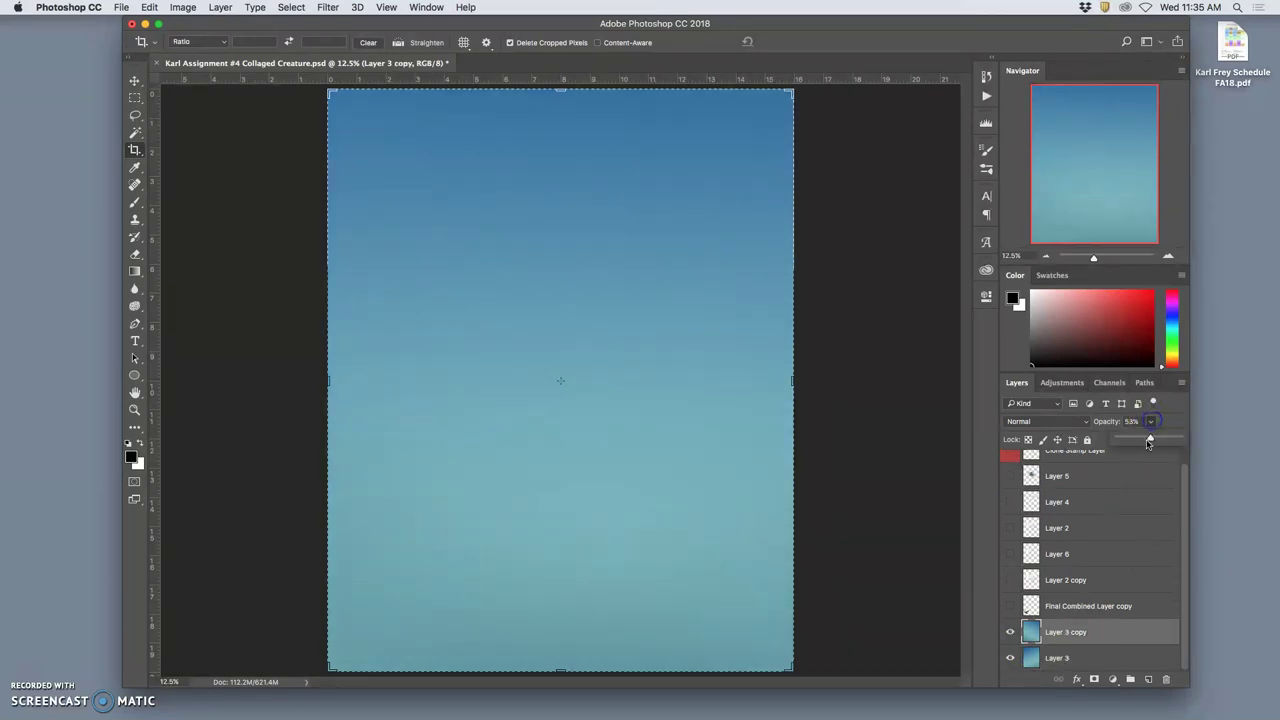
mouse_move(1143, 441)
left_mouse_down()
mouse_move(1130, 441)
mouse_move(1180, 441)
mouse_move(1142, 443)
left_mouse_up()
Merge Layer 3 copy with Layer 3 and rename the merged layer "sky asset"
left_click(1111, 661)
left_click(1102, 648)
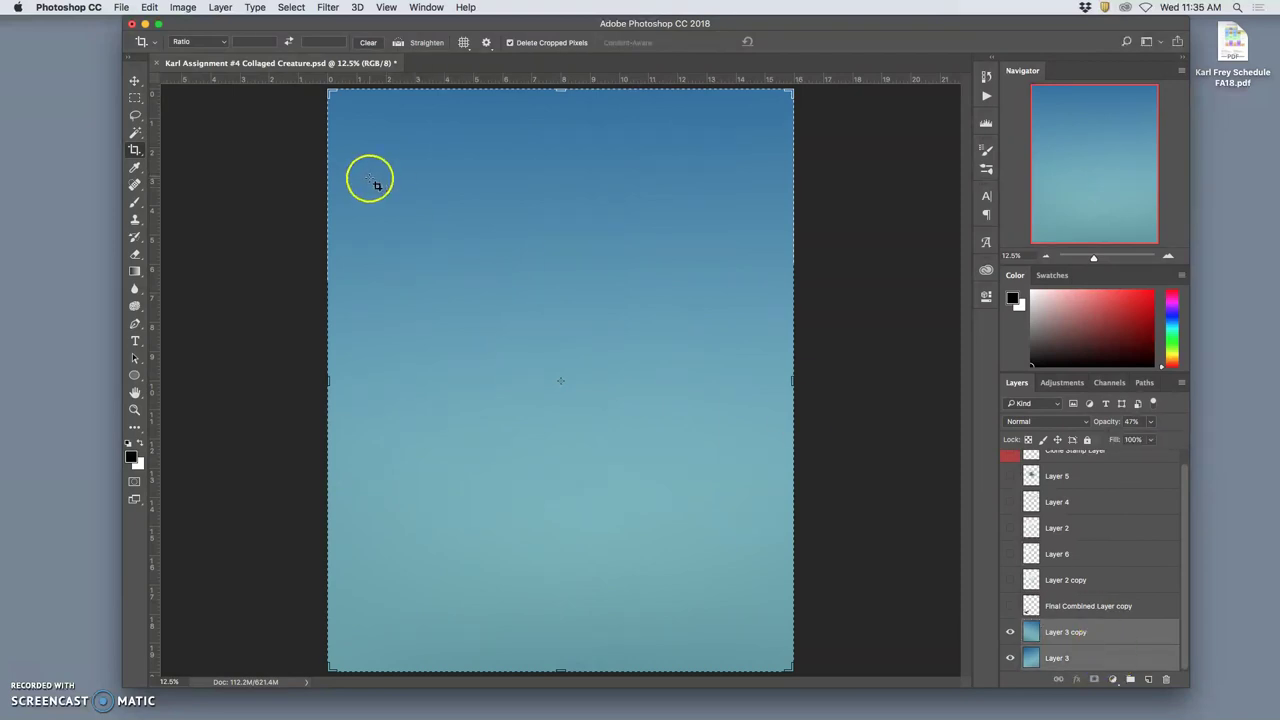
left_click(220, 7)
left_click(245, 499)
double_click(1064, 645)
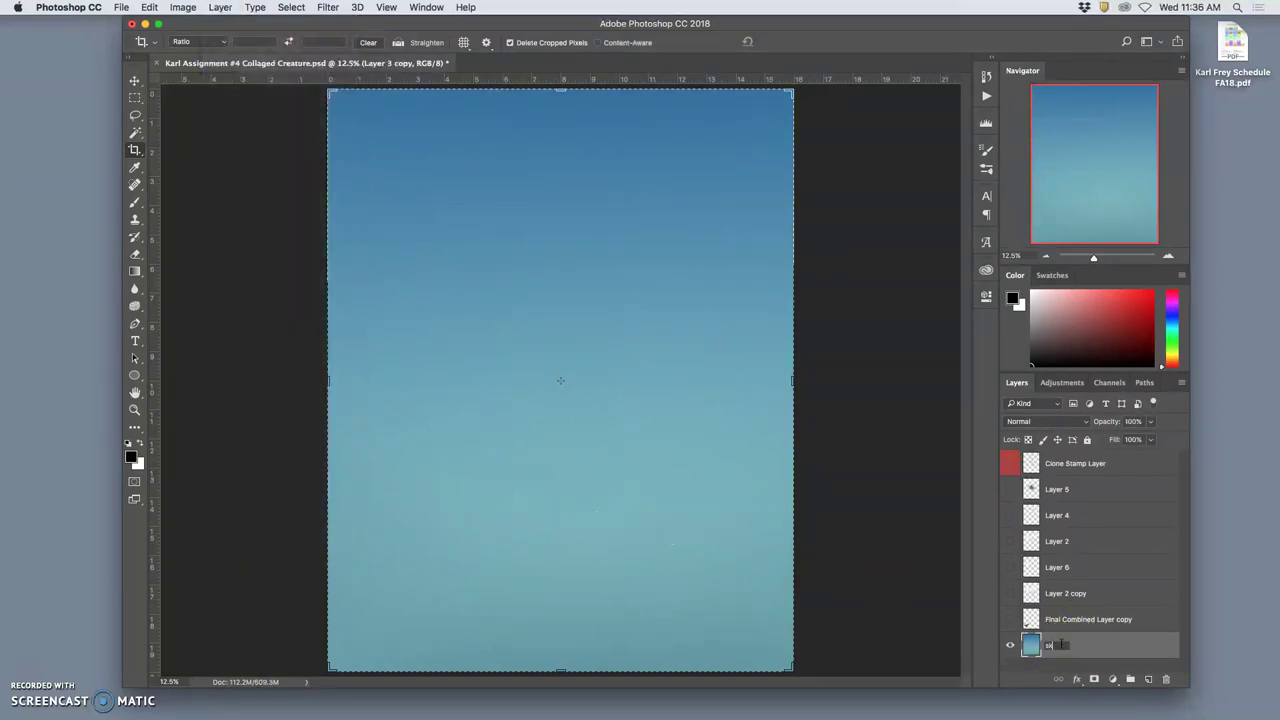
left_click(1096, 648)
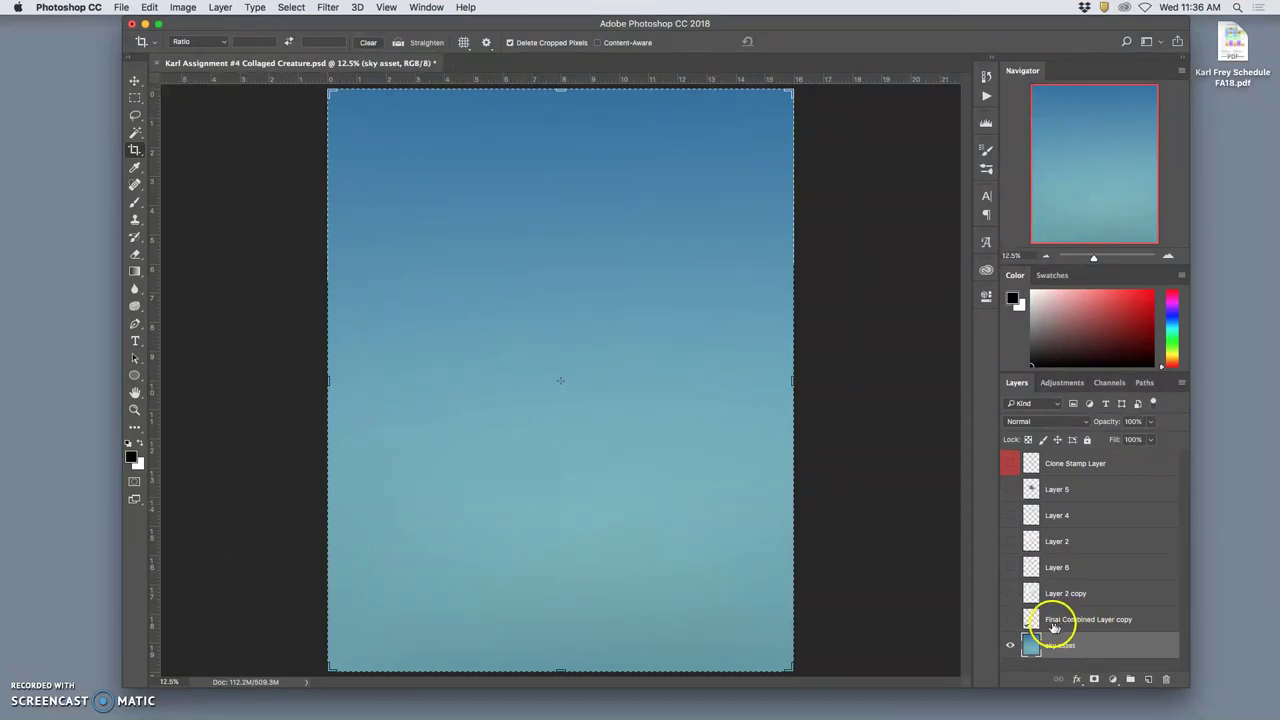
Show all cloud layers from Layer 2 copy up to Clone Stamp Layer, and hide the sky asset layer
left_click(1010, 594)
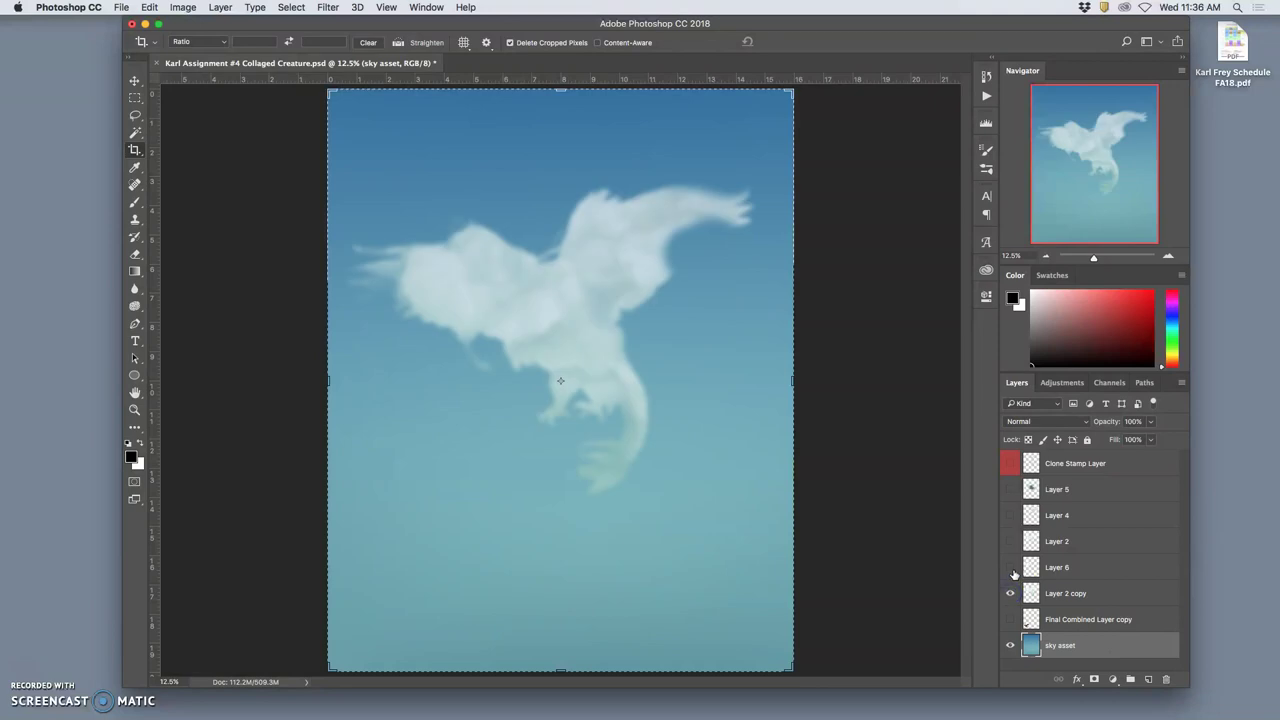
left_click(1010, 567)
left_click(1010, 541)
left_click(1010, 515)
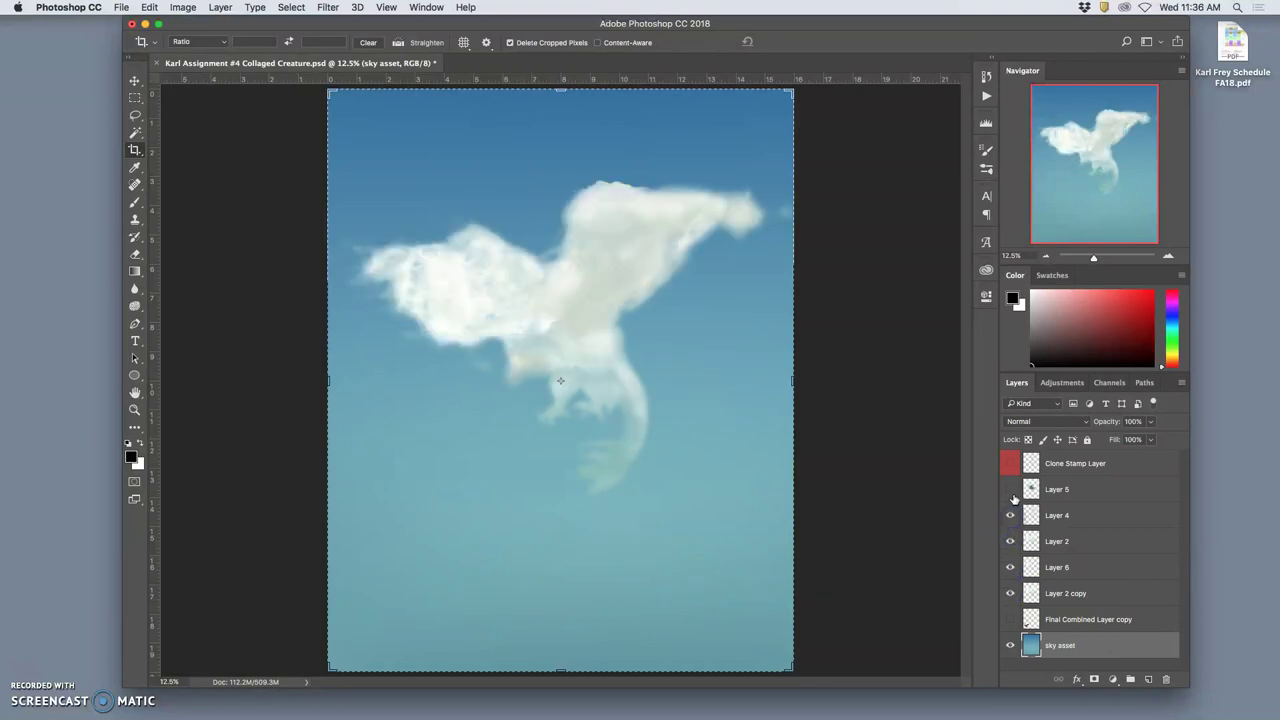
left_click(1010, 490)
left_click(1012, 467)
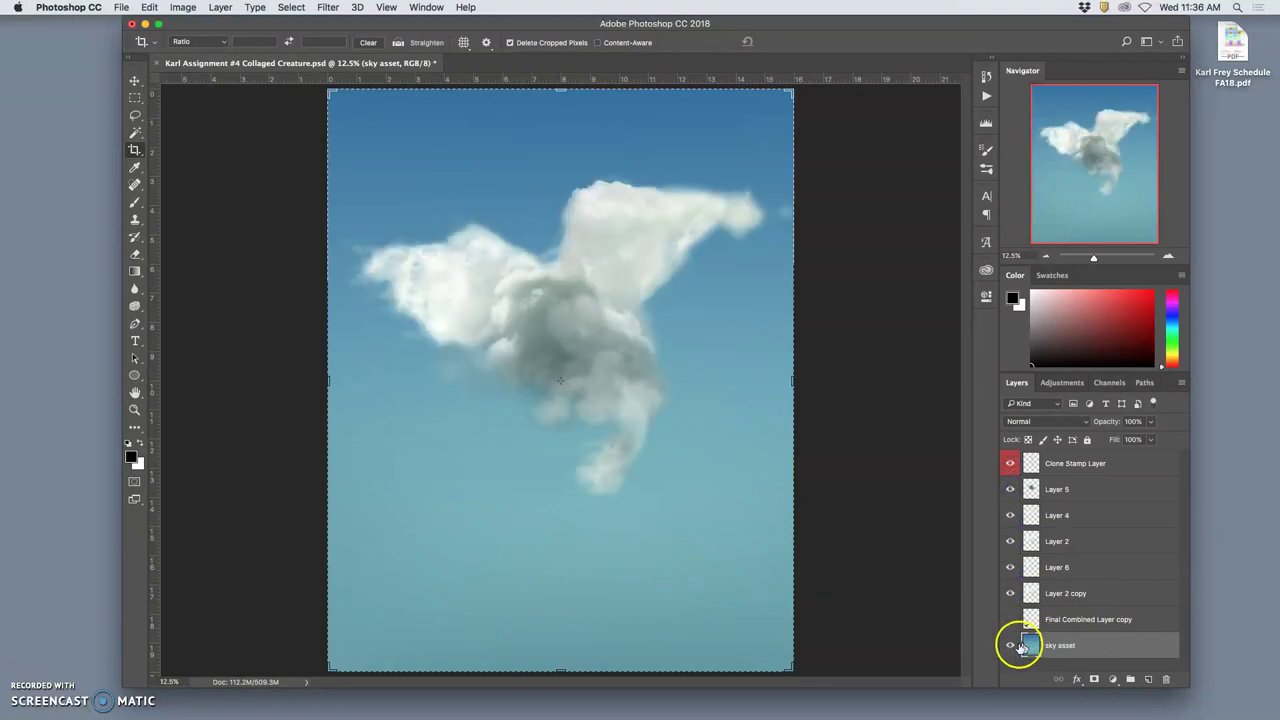
left_click(1010, 646)
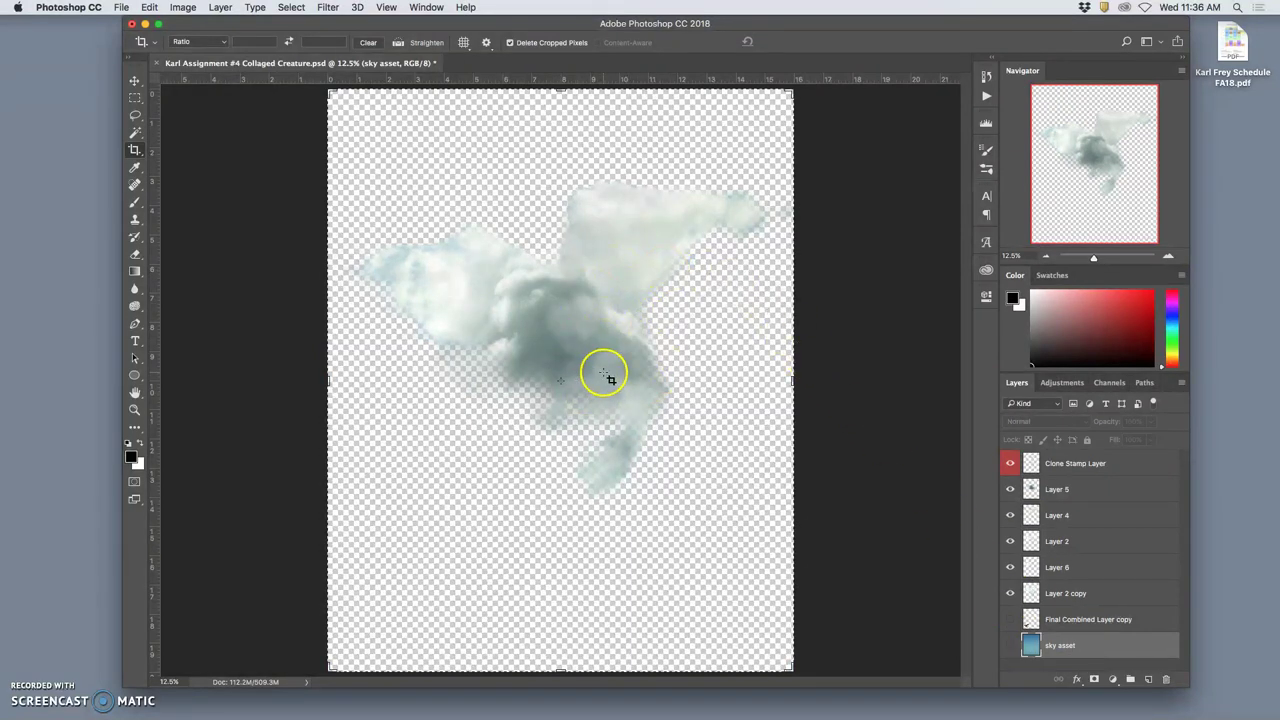
Merge the layers from Layer 2 copy up to Clone Stamp Layer into one and rename it "Cloud Asset"
left_click(1099, 603)
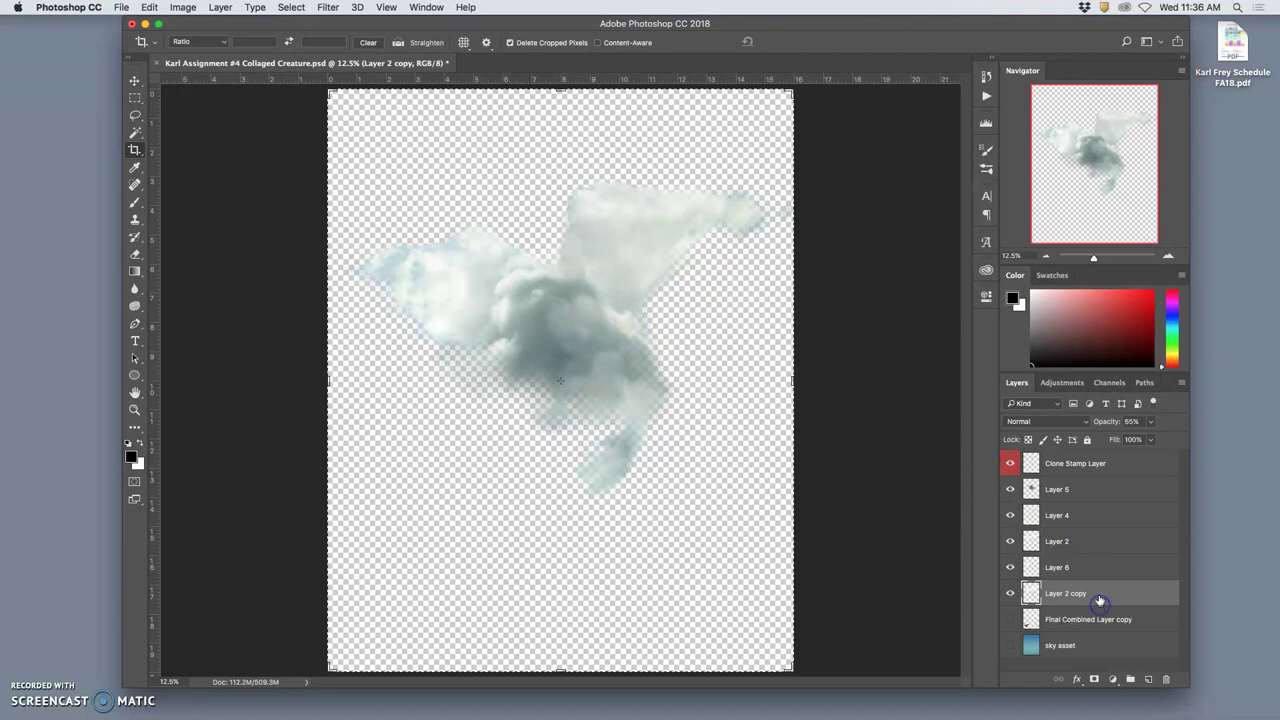
left_click(1082, 475, "shift")
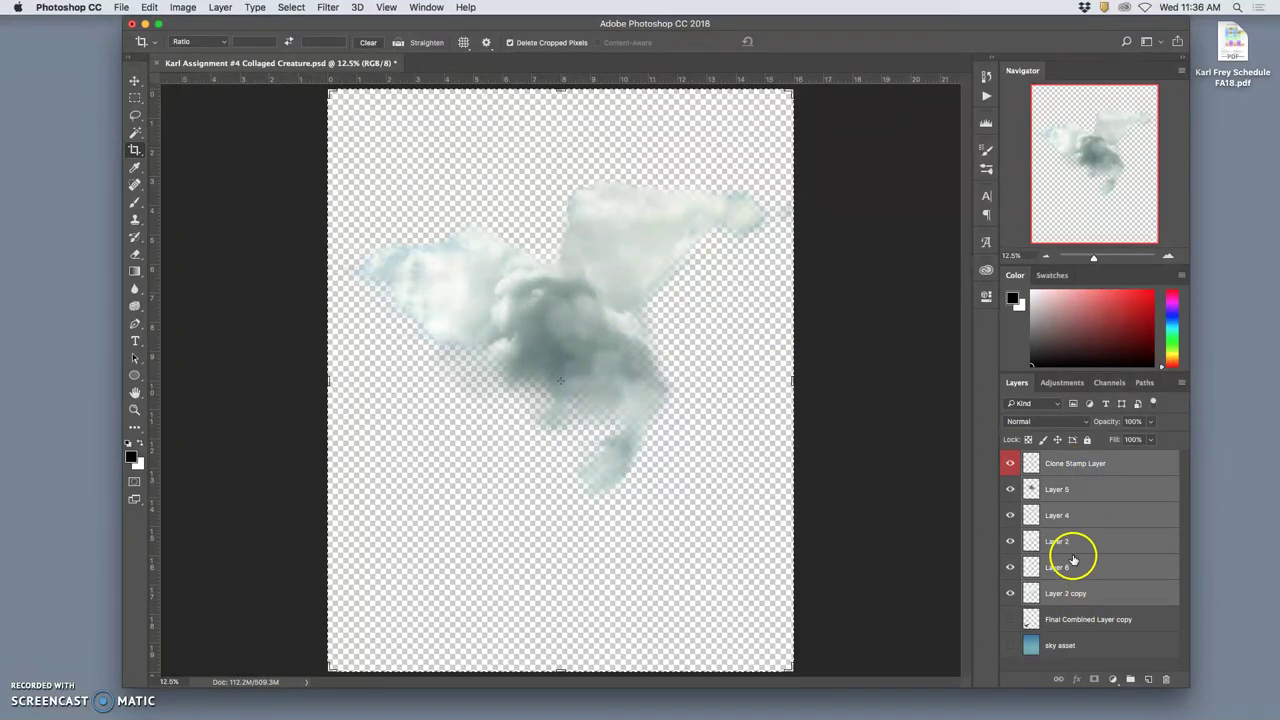
left_click(218, 8)
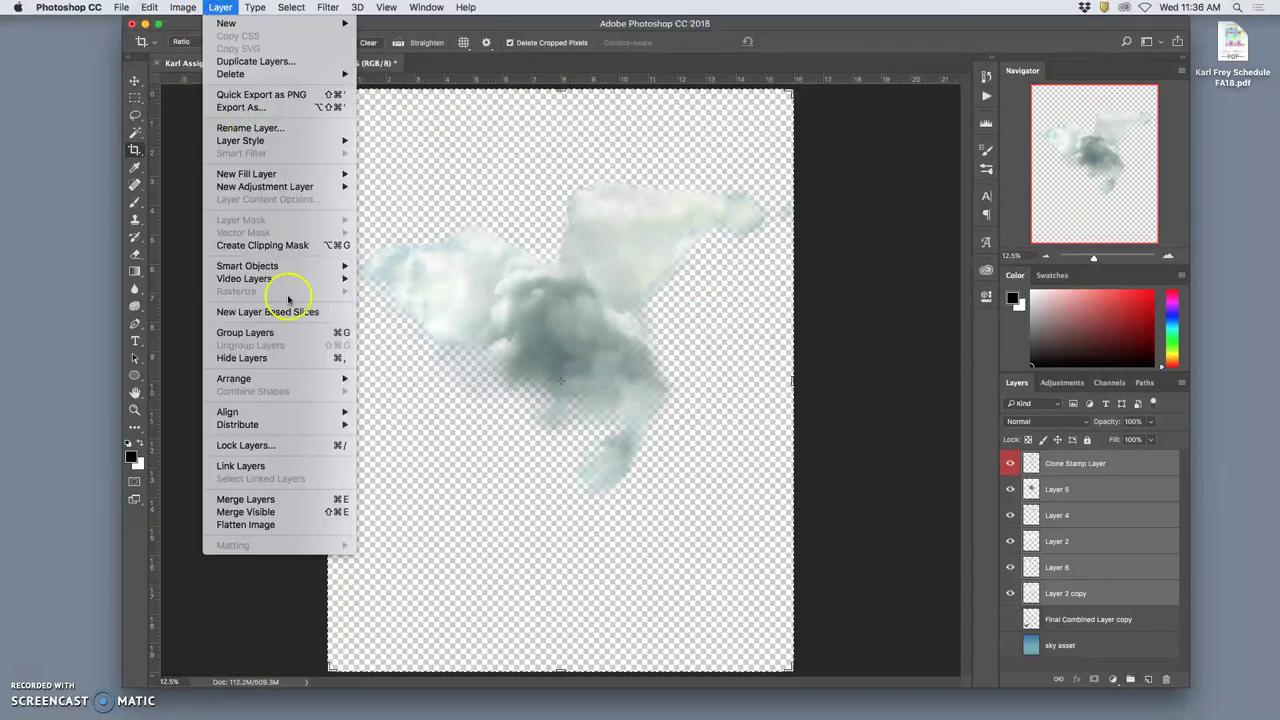
left_click(323, 500)
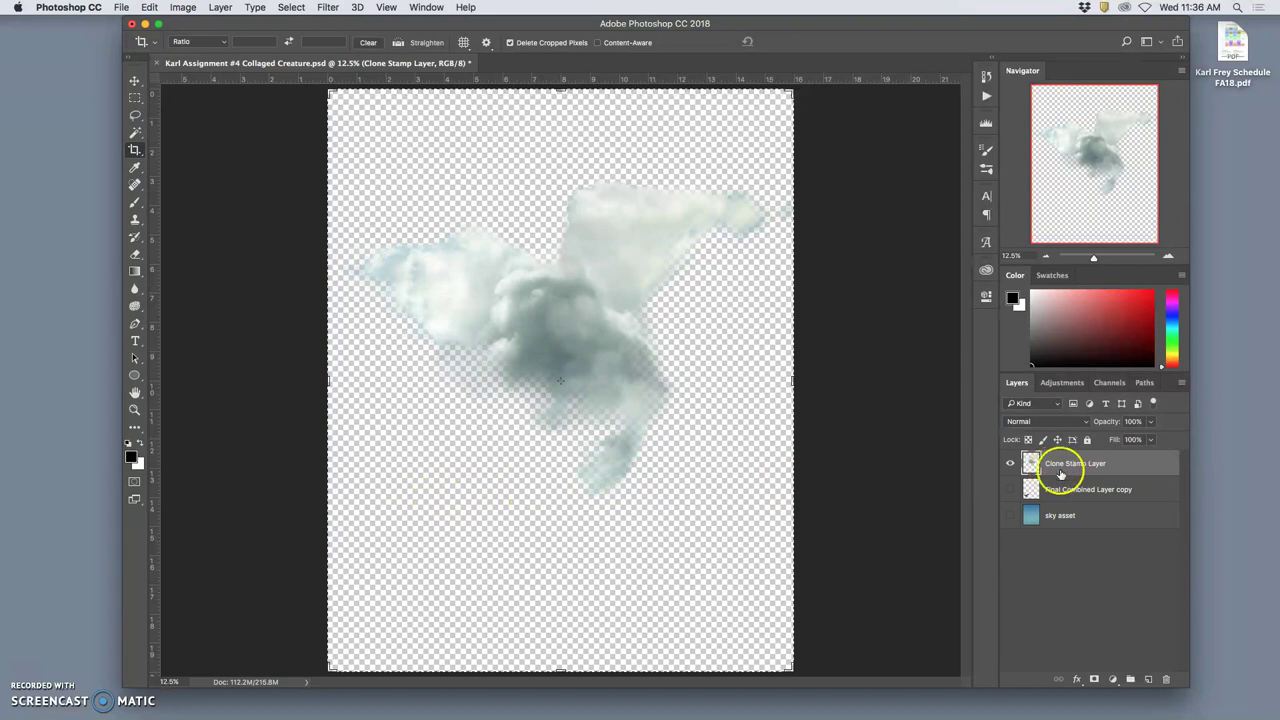
left_click(1008, 465)
left_click(1009, 464)
type("Cloud Asset")
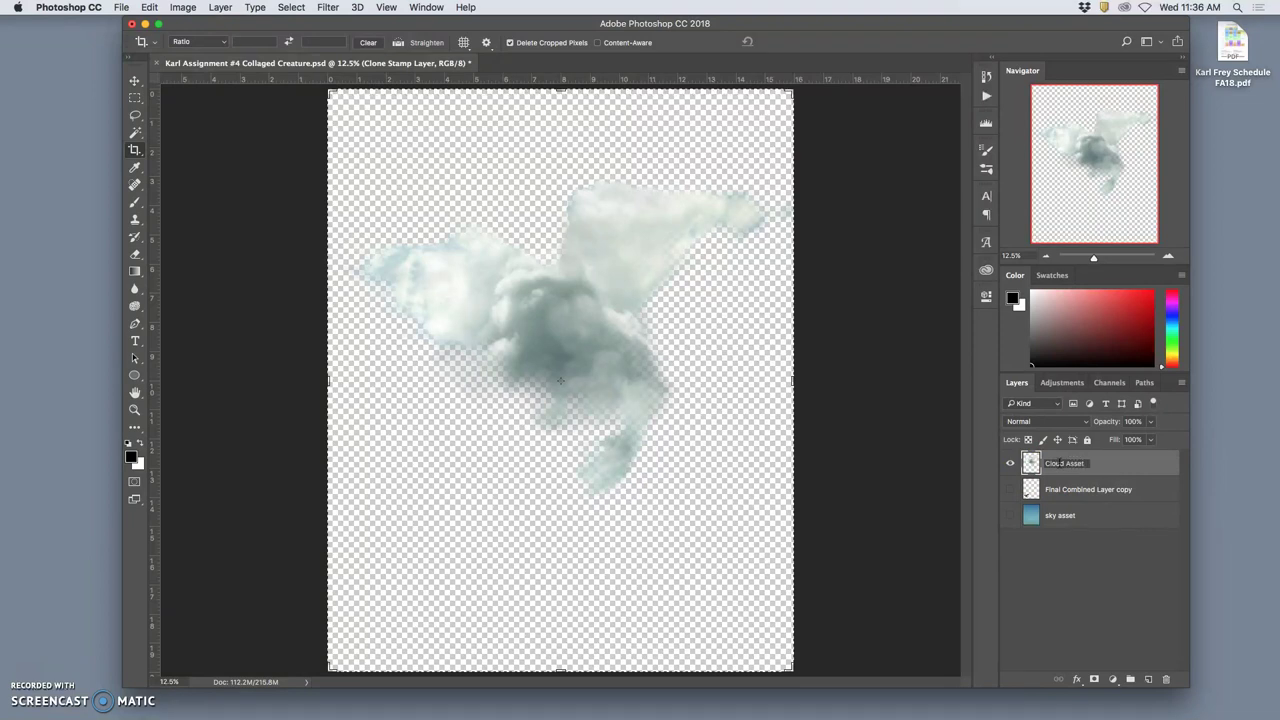
key("Return")
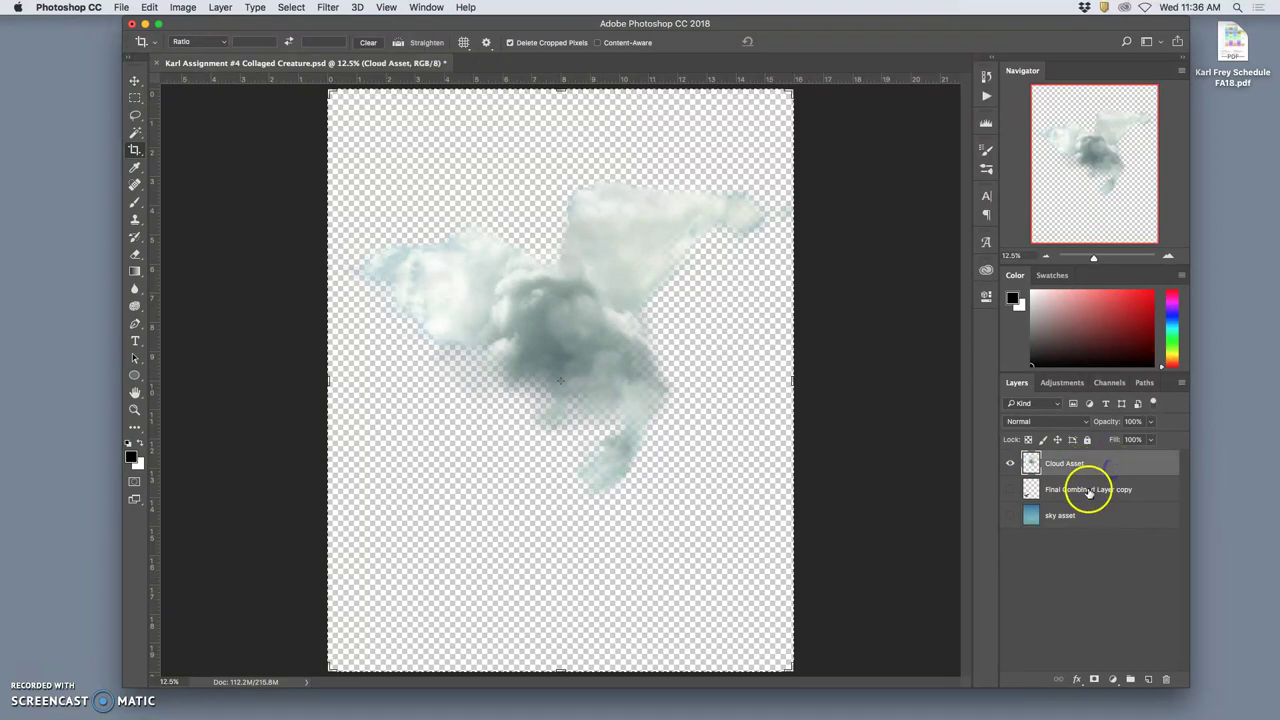
Show the Final Combined Layer copy layer and rename it "Creature Asset"
left_click(1011, 491)
left_click(1010, 464)
left_click(1010, 464)
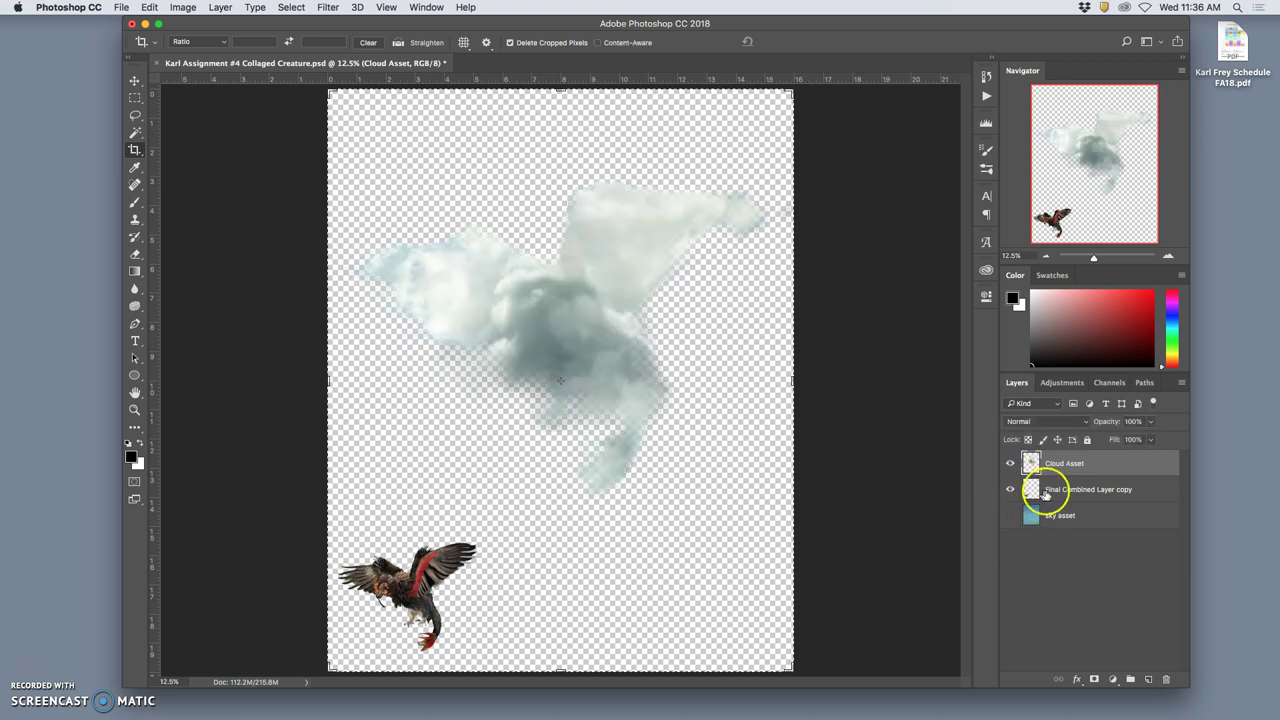
double_click(1051, 490)
type("Cl")
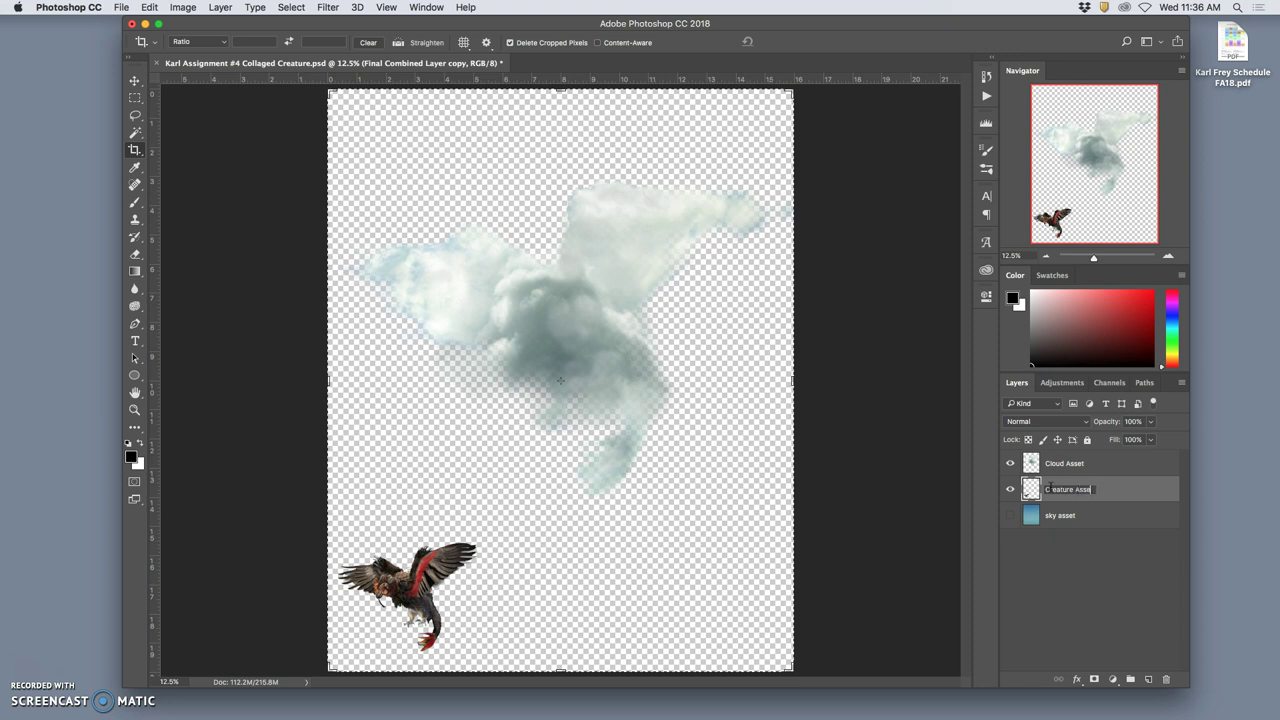
left_click(1086, 491)
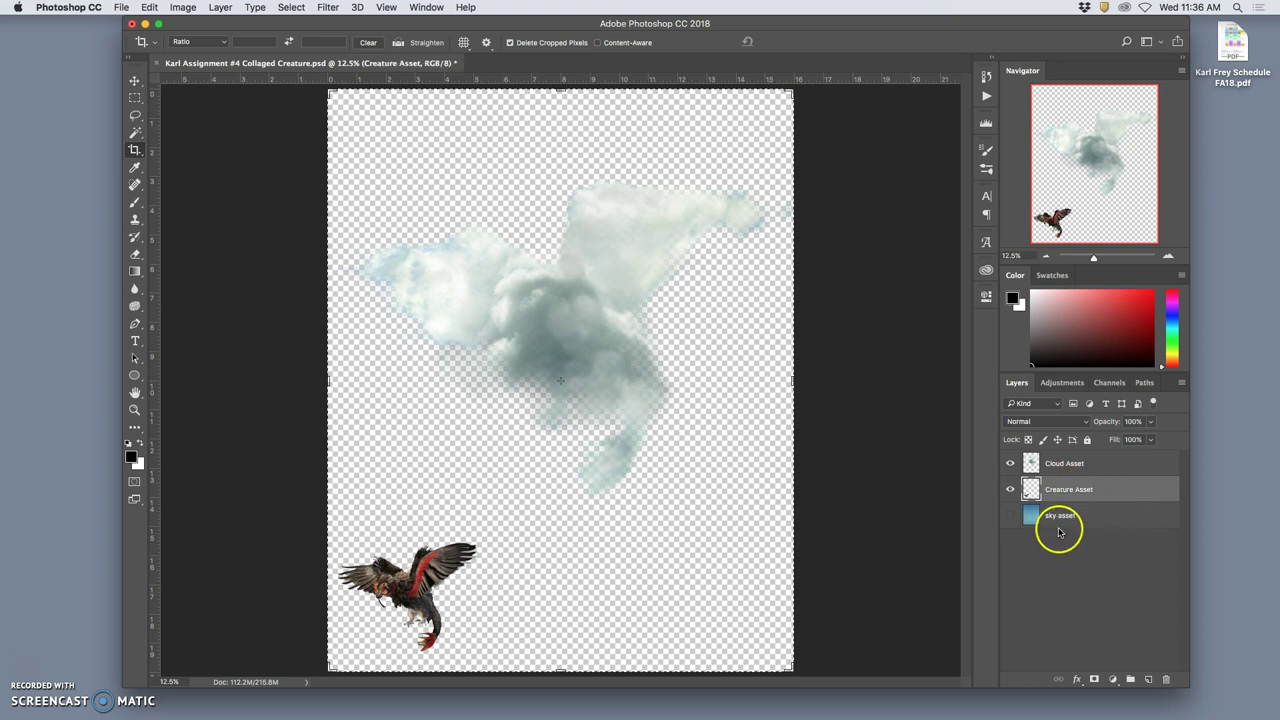
Show the sky asset layer behind the cloud and creature
double_click(1009, 517)
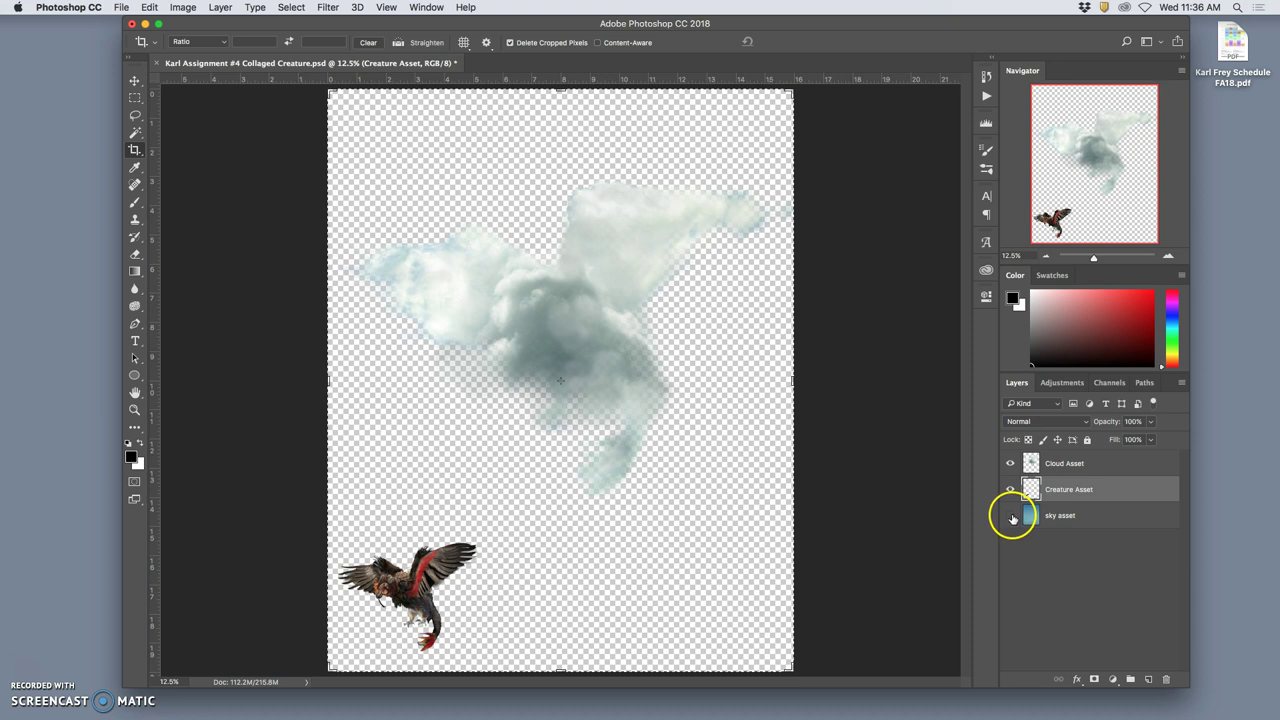
left_click(1010, 517)
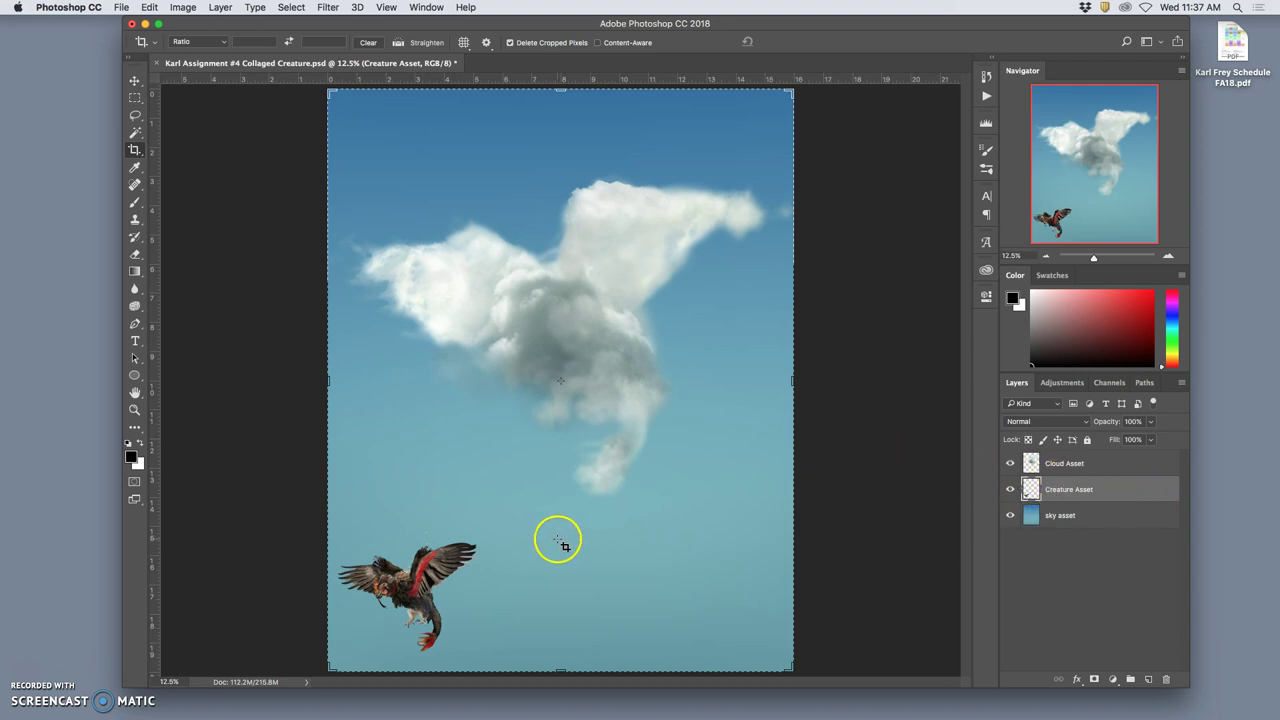
Move the creature up onto the cloud's left wing and place the Creature Asset layer above Cloud Asset
left_click(133, 84)
left_click_drag(429, 580, 500, 290)
left_click_drag(1057, 486, 1057, 455)
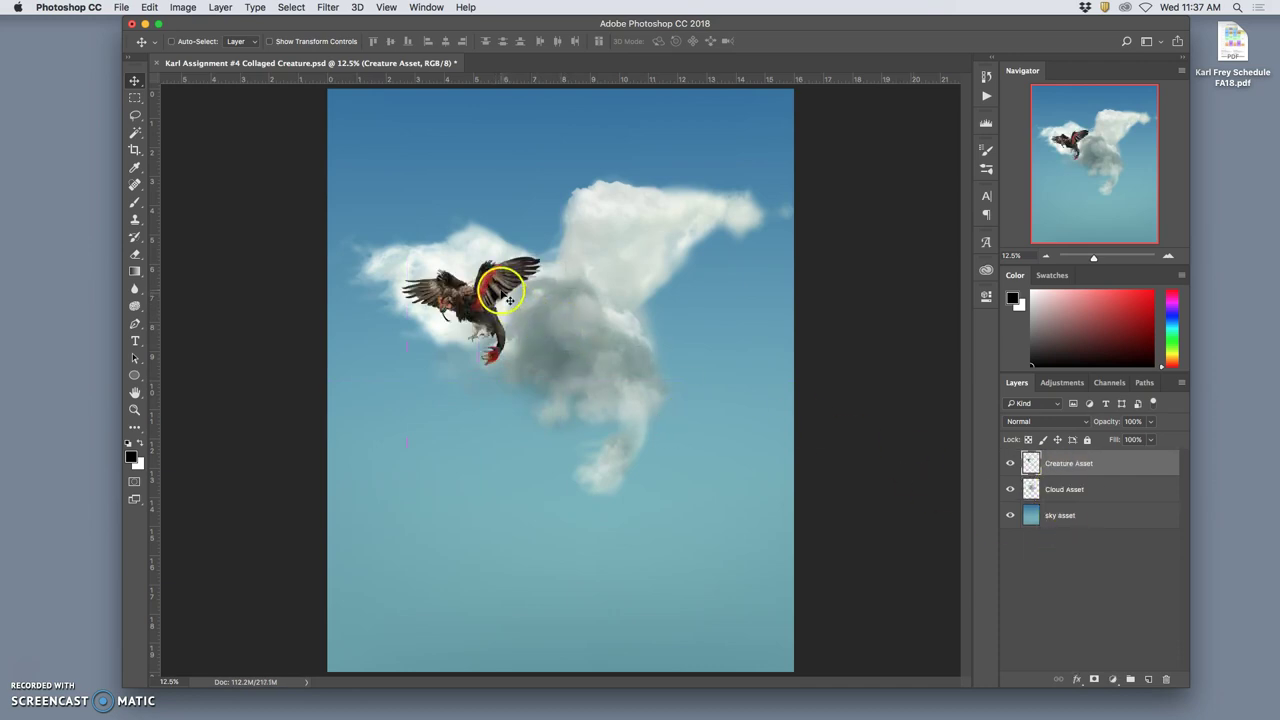
Scale the creature to about 236%, rotate it about -1.7 degrees, and position it over the cloud shape
key("ctrl+t")
left_click_drag(543, 351, 726, 520)
left_click_drag(569, 381, 563, 335)
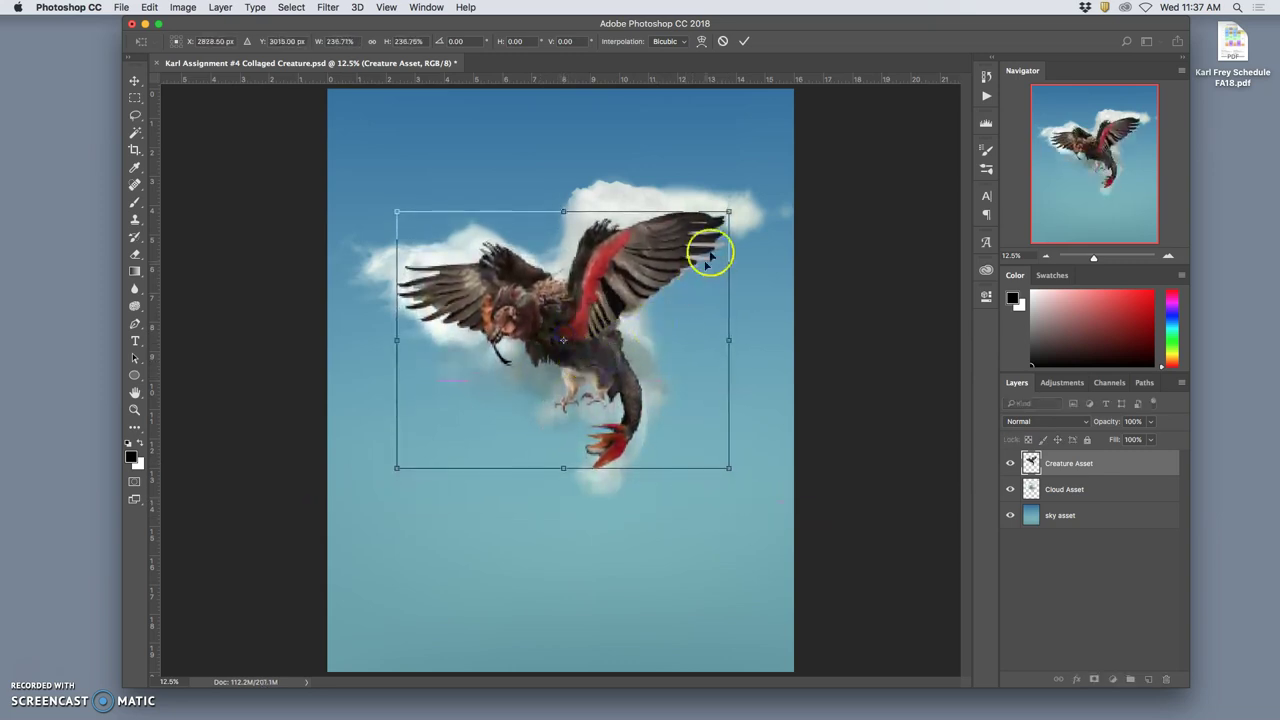
left_click_drag(737, 205, 731, 203)
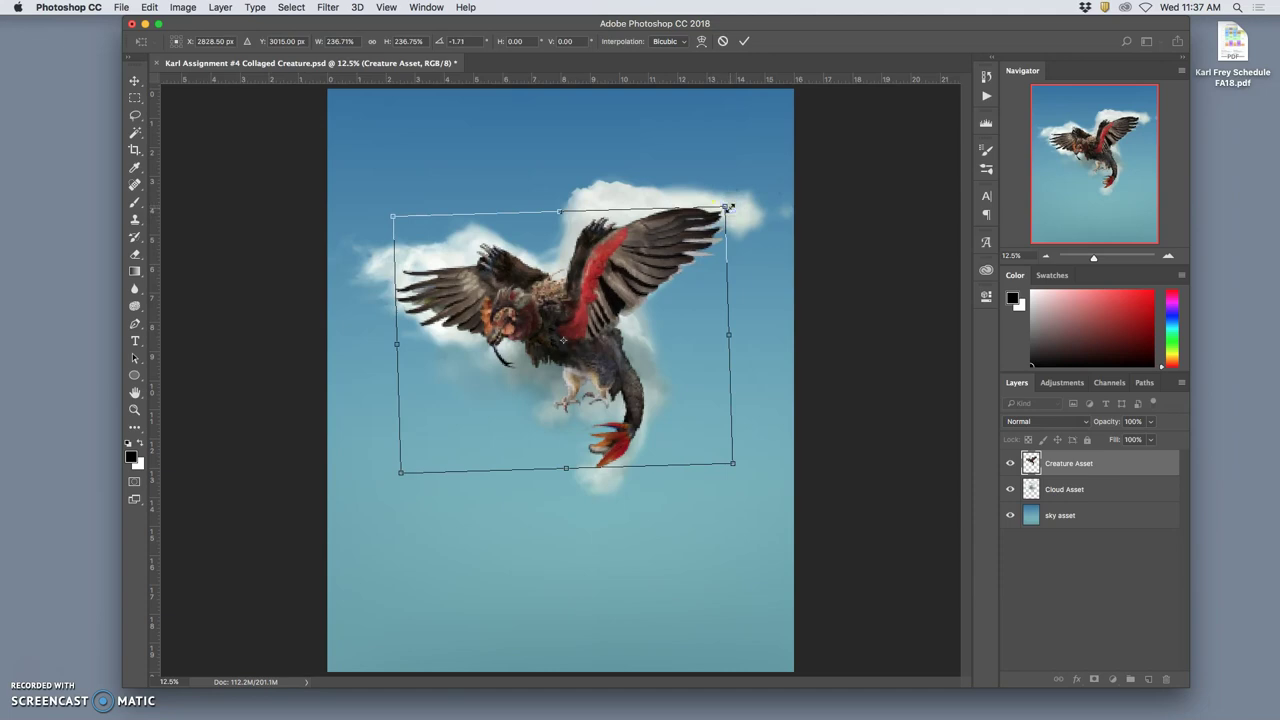
key("Return")
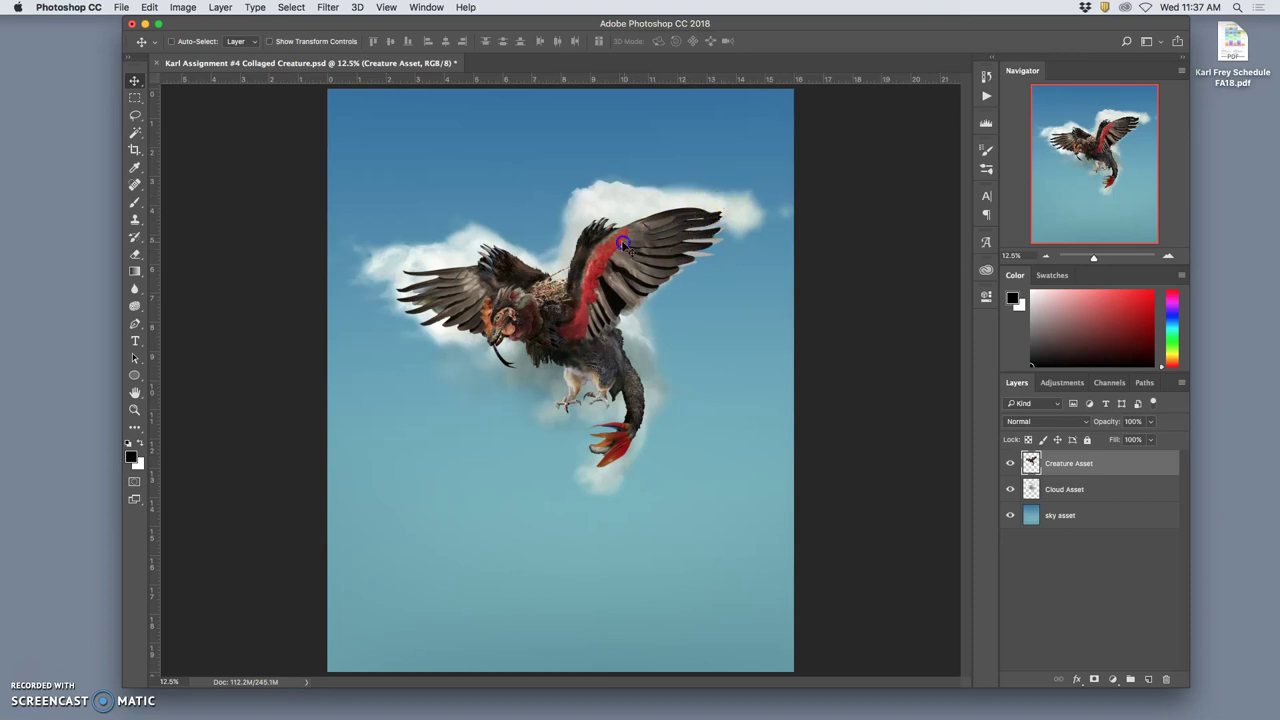
left_click_drag(624, 242, 615, 242)
Compare the creature with the cloud shape by toggling the visibility of the Creature Asset and Cloud Asset layers
left_click(1010, 463)
left_click(1010, 463)
left_click(1010, 463)
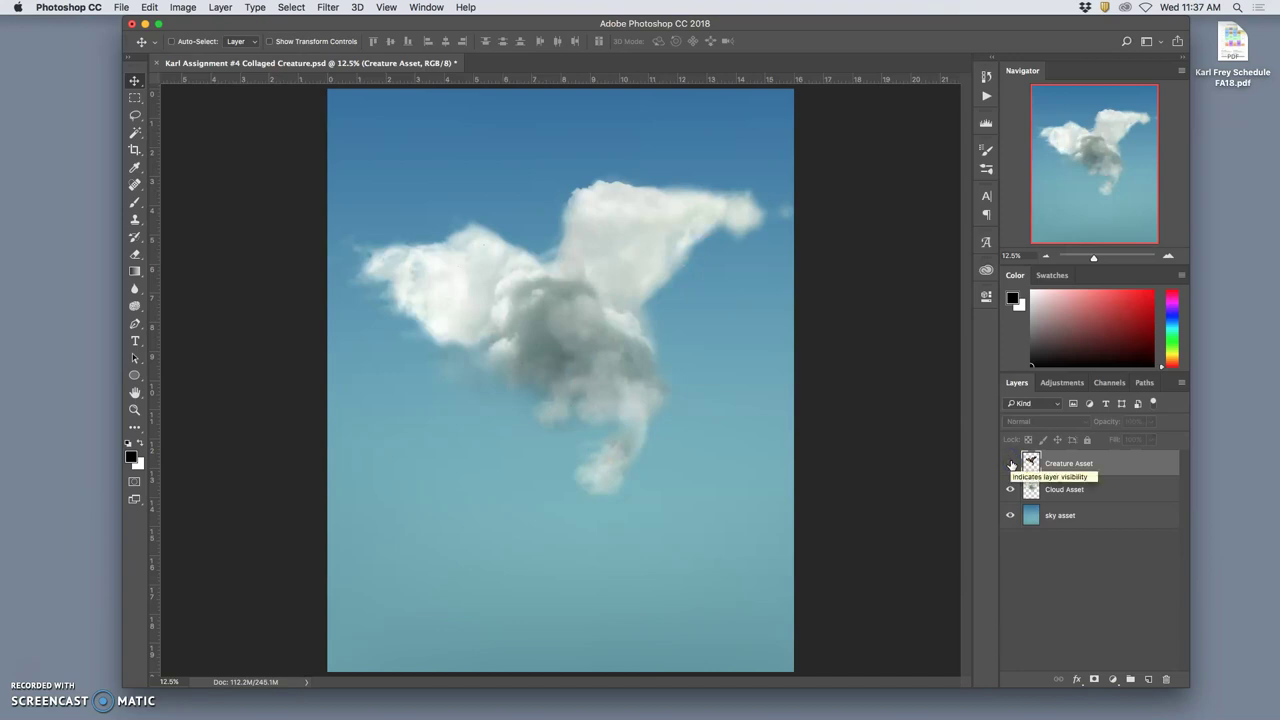
left_click(1010, 463)
left_click(1010, 490)
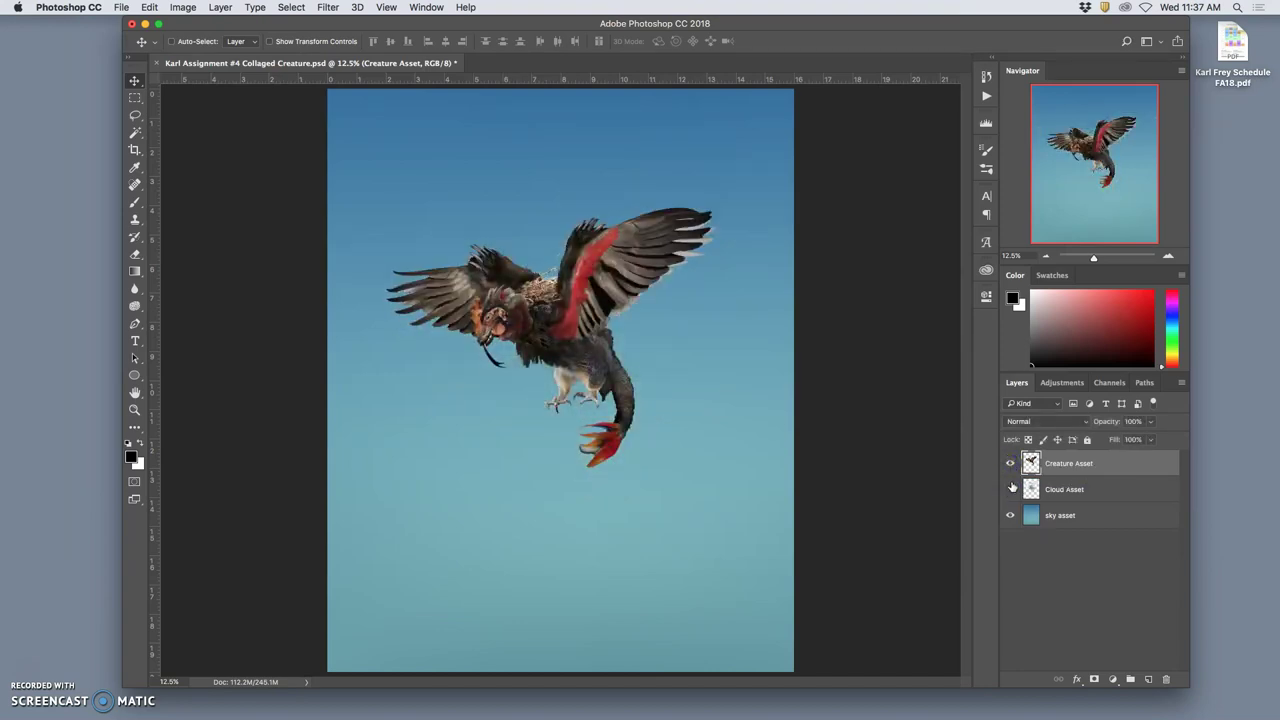
left_click(1010, 489)
left_click(1010, 463)
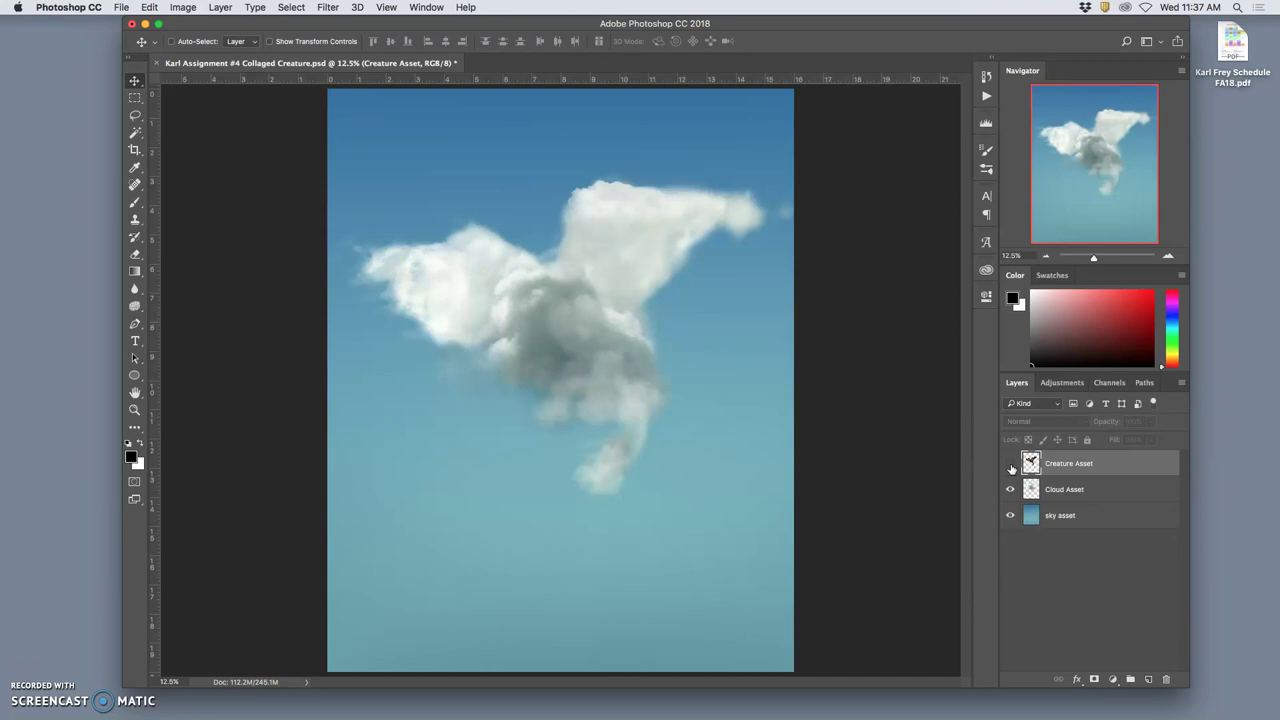
left_click(1010, 464)
mouse_move(1018, 490)
left_mouse_down()
mouse_move(1057, 457)
mouse_move(1063, 517)
mouse_move(1068, 480)
mouse_move(1051, 491)
mouse_move(1014, 457)
mouse_move(1013, 487)
left_mouse_up()
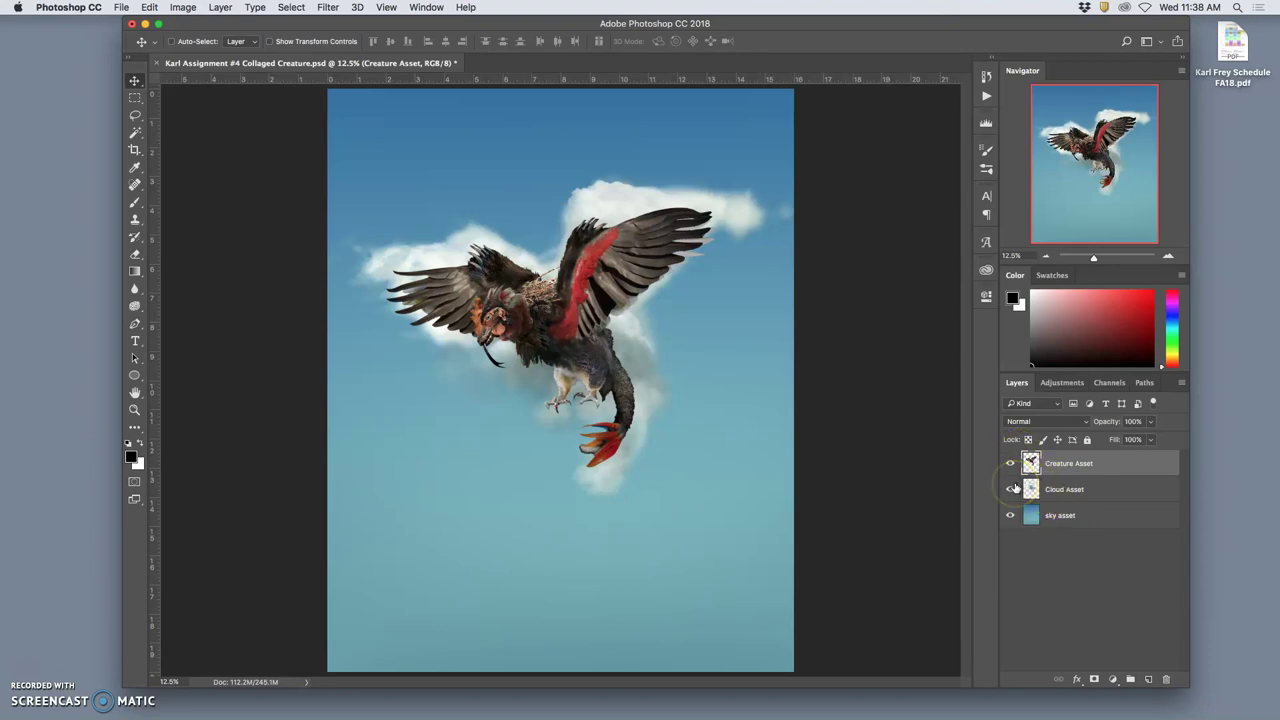
Create a frame animation in the Timeline and make its frames from the existing layers
left_click(430, 8)
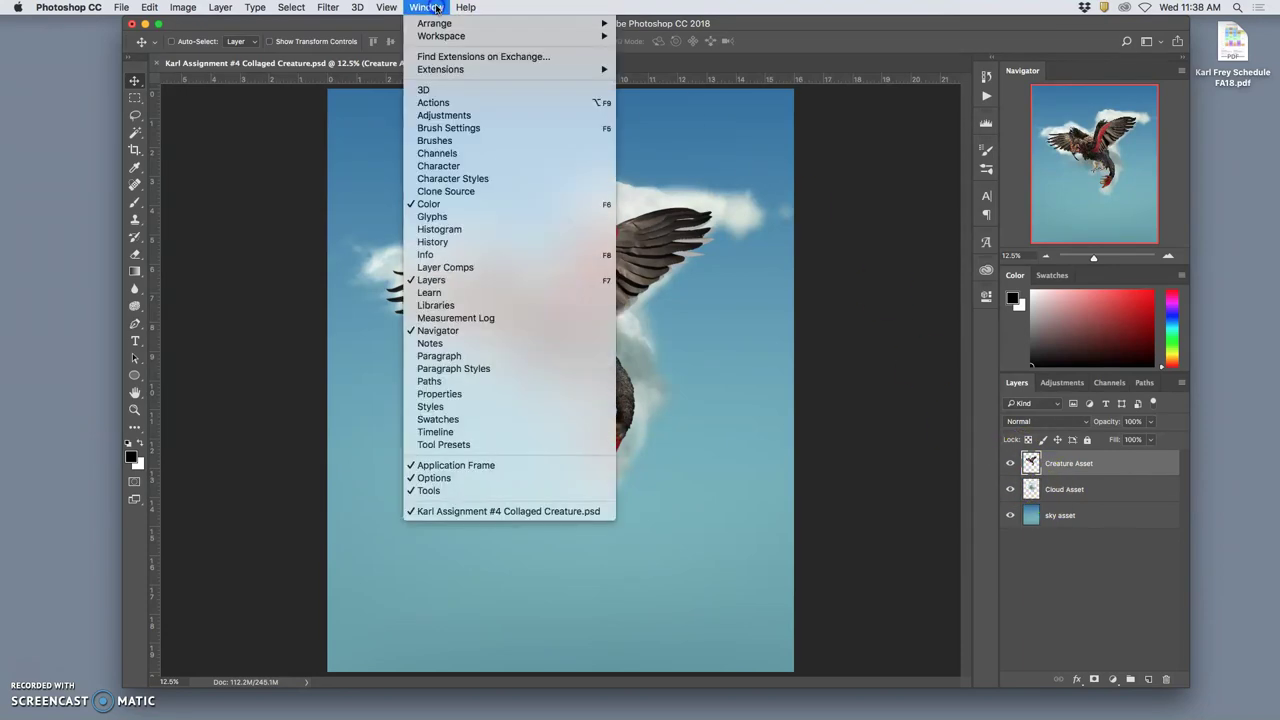
left_click(433, 432)
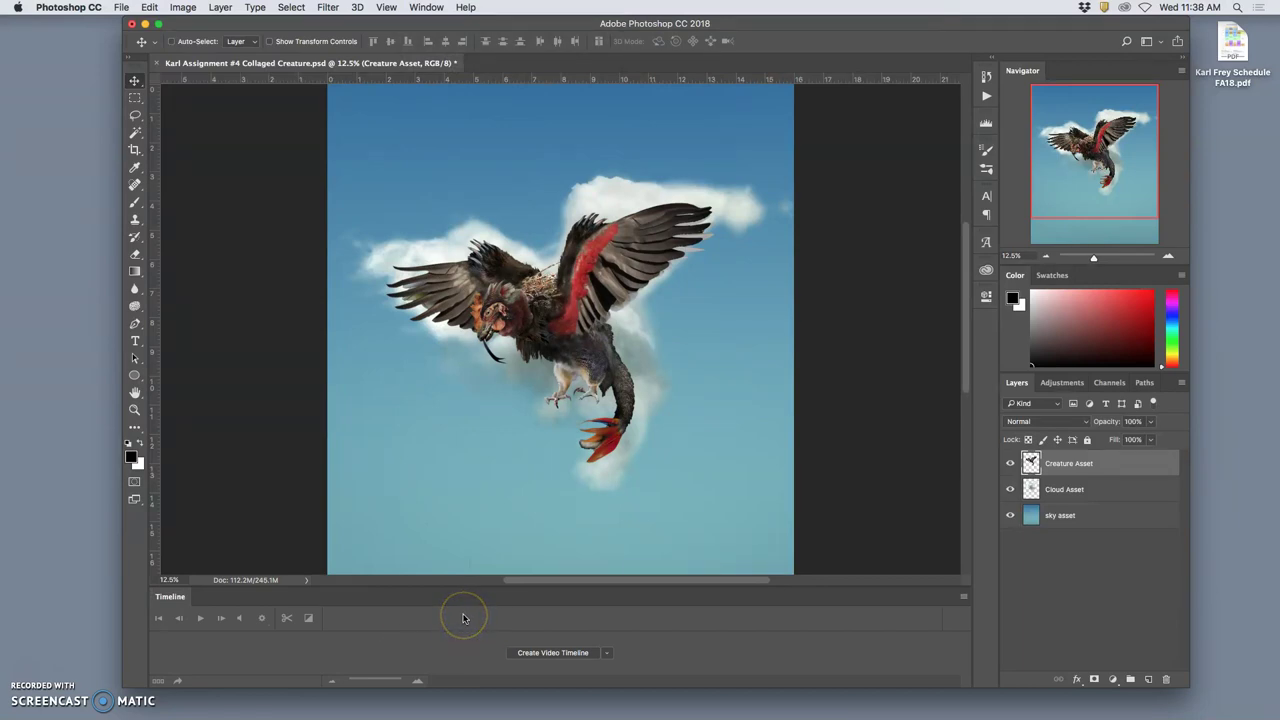
left_click(606, 655)
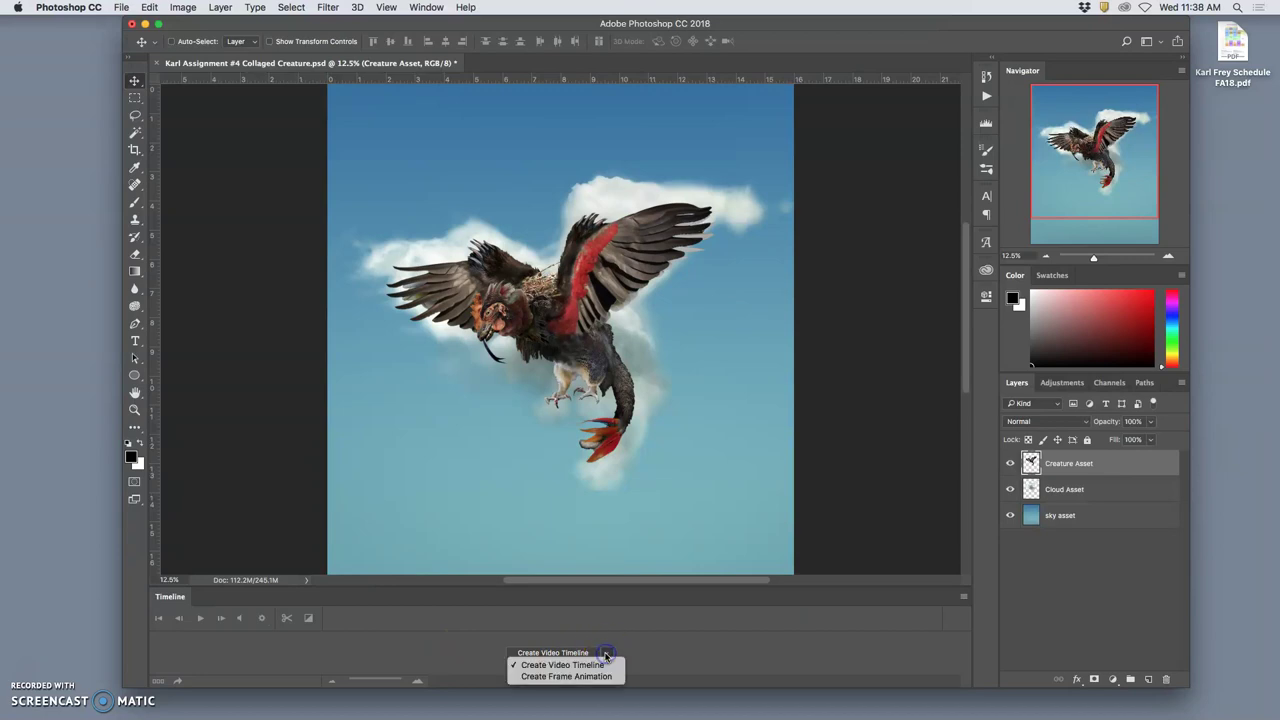
left_click(588, 677)
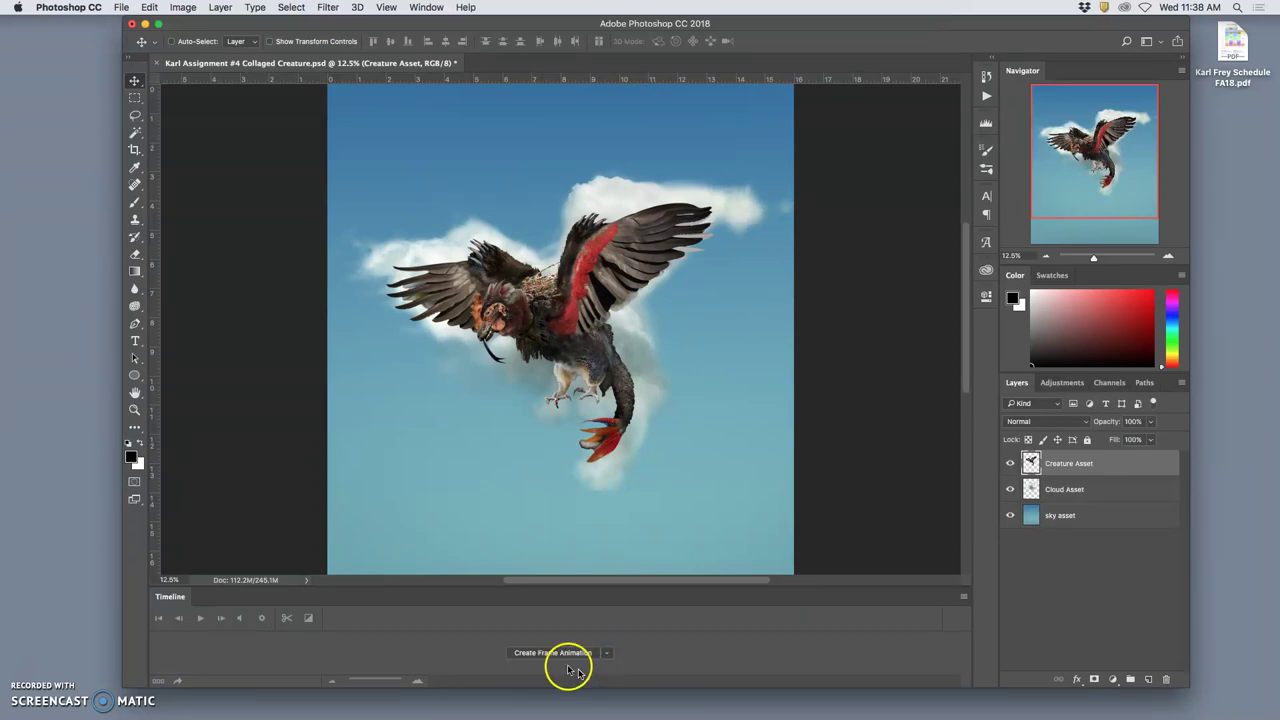
left_click(565, 657)
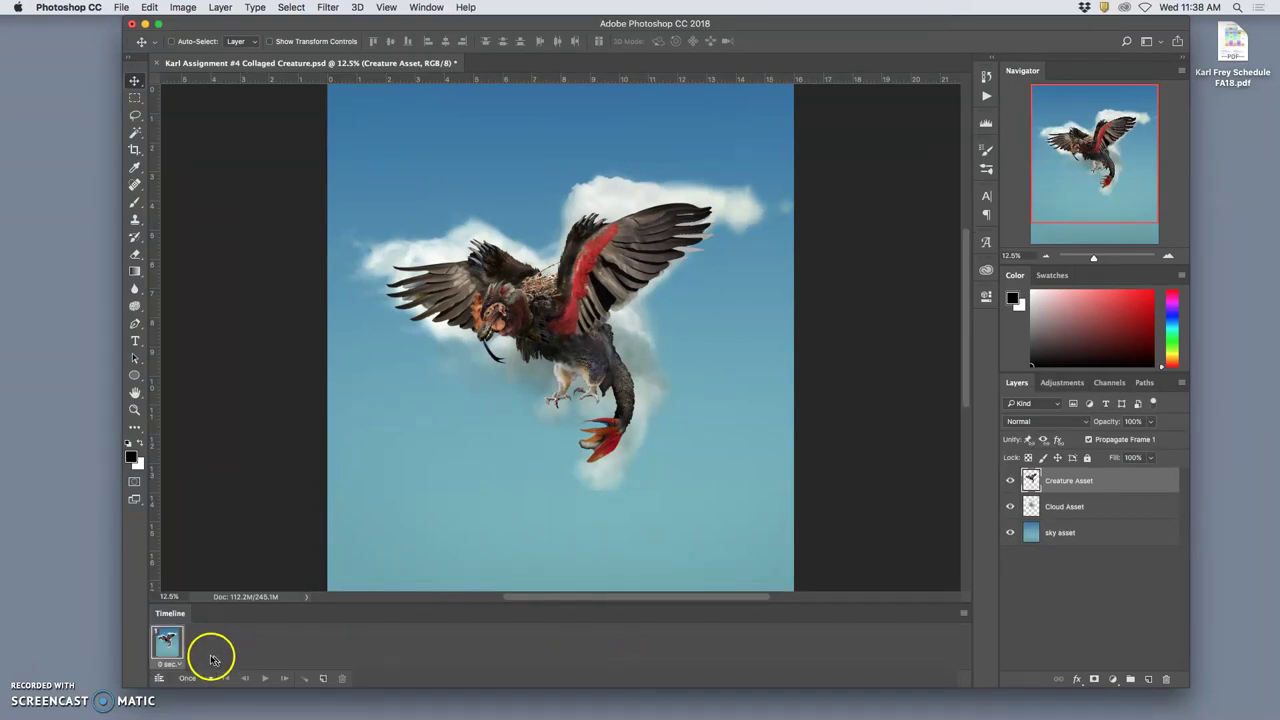
left_click(963, 616)
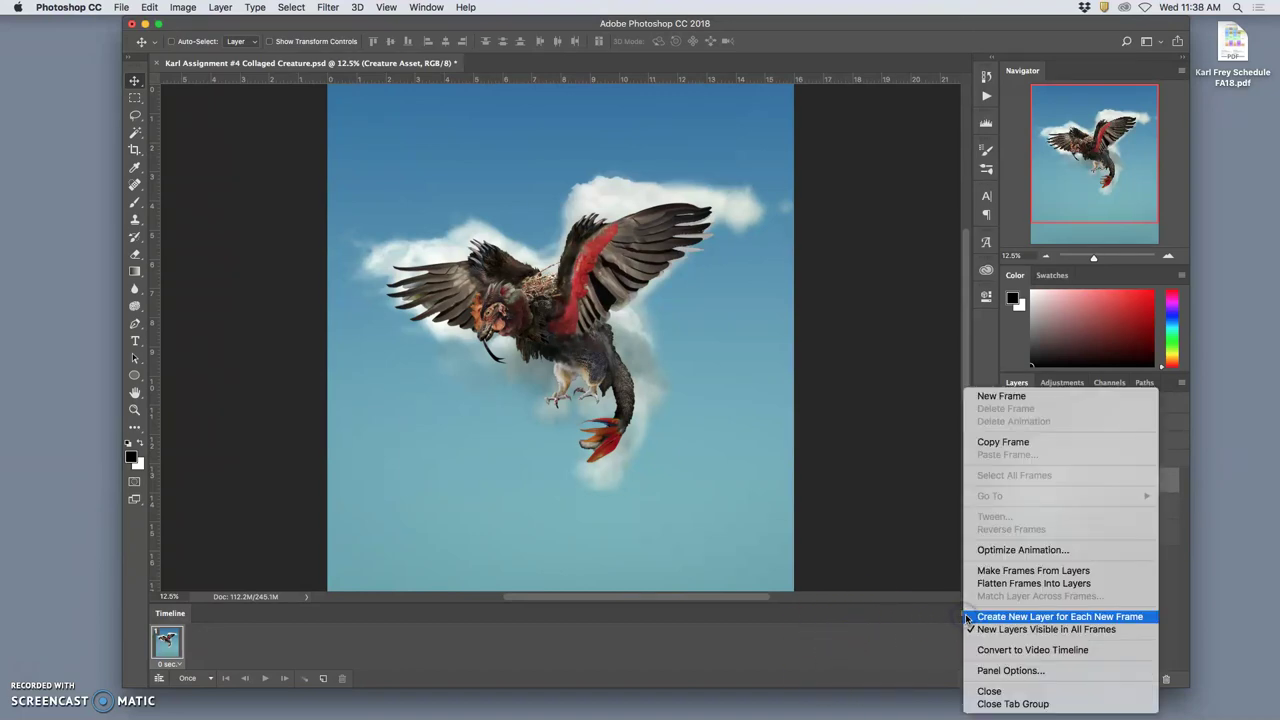
left_click(1006, 574)
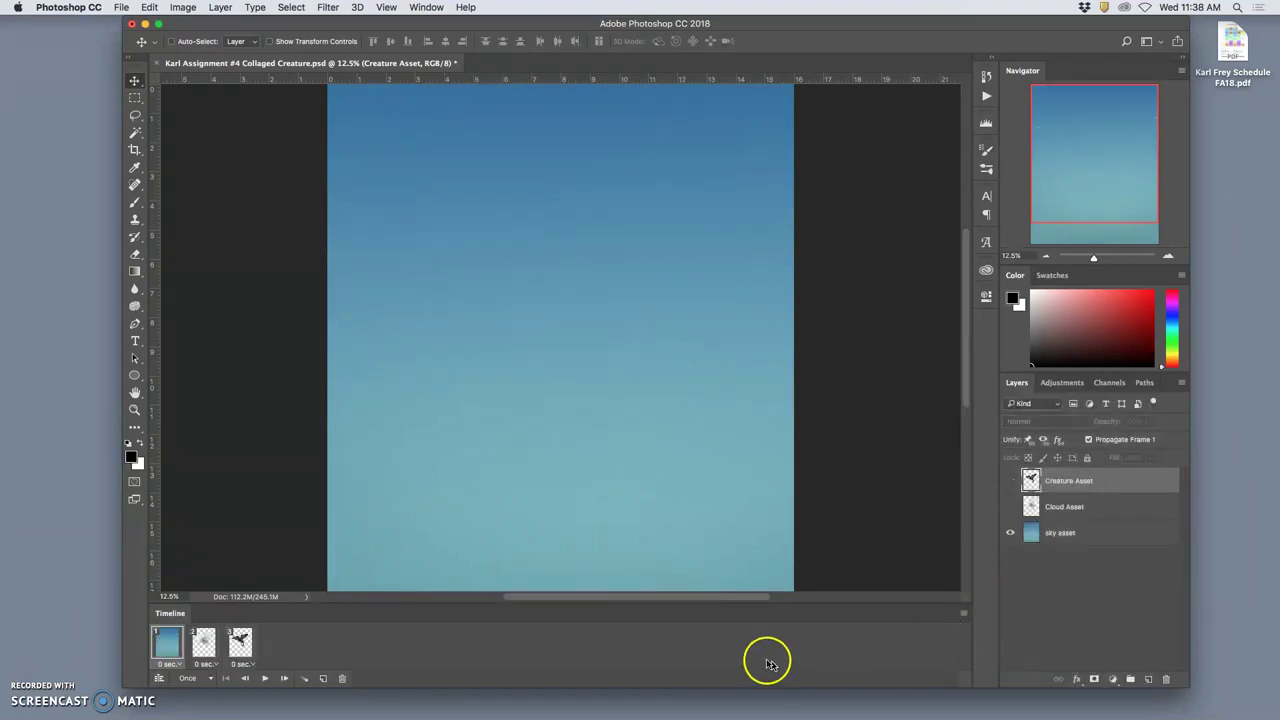
Examine the sky, cloud and creature frames one by one, checking which layer is visible in each
left_click(204, 642)
left_click(240, 645)
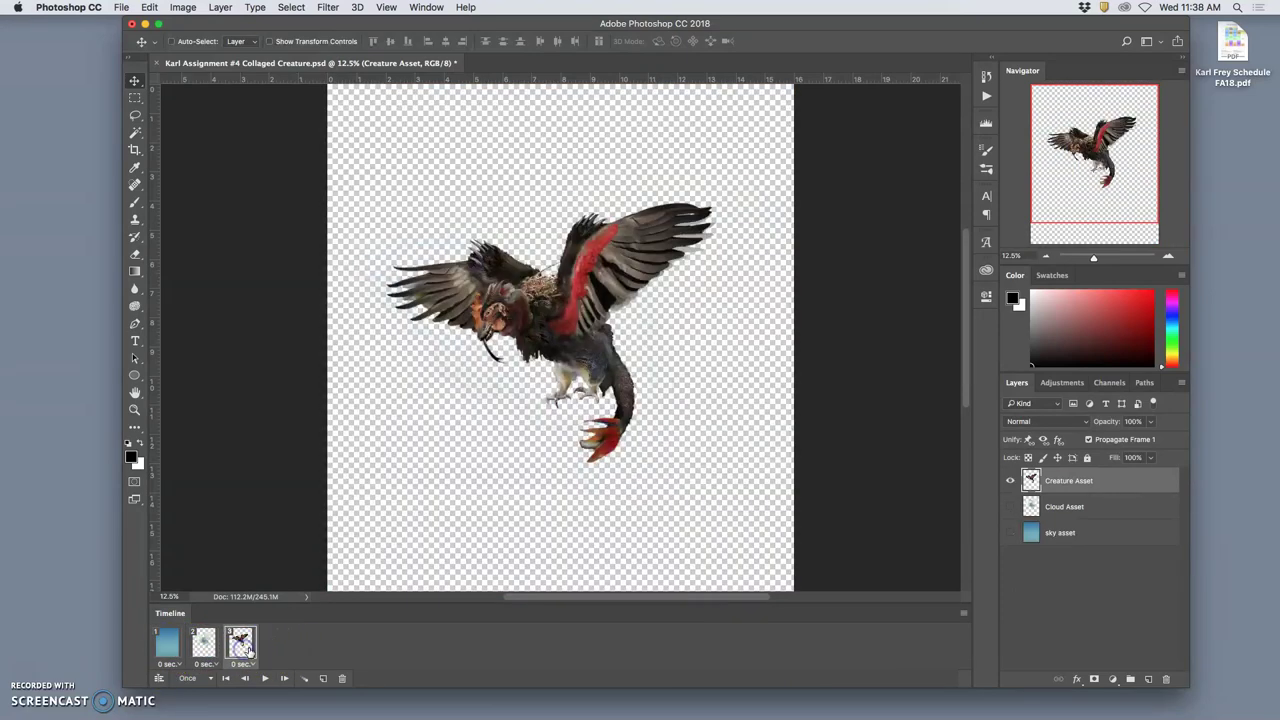
left_click(204, 642)
left_click(168, 645)
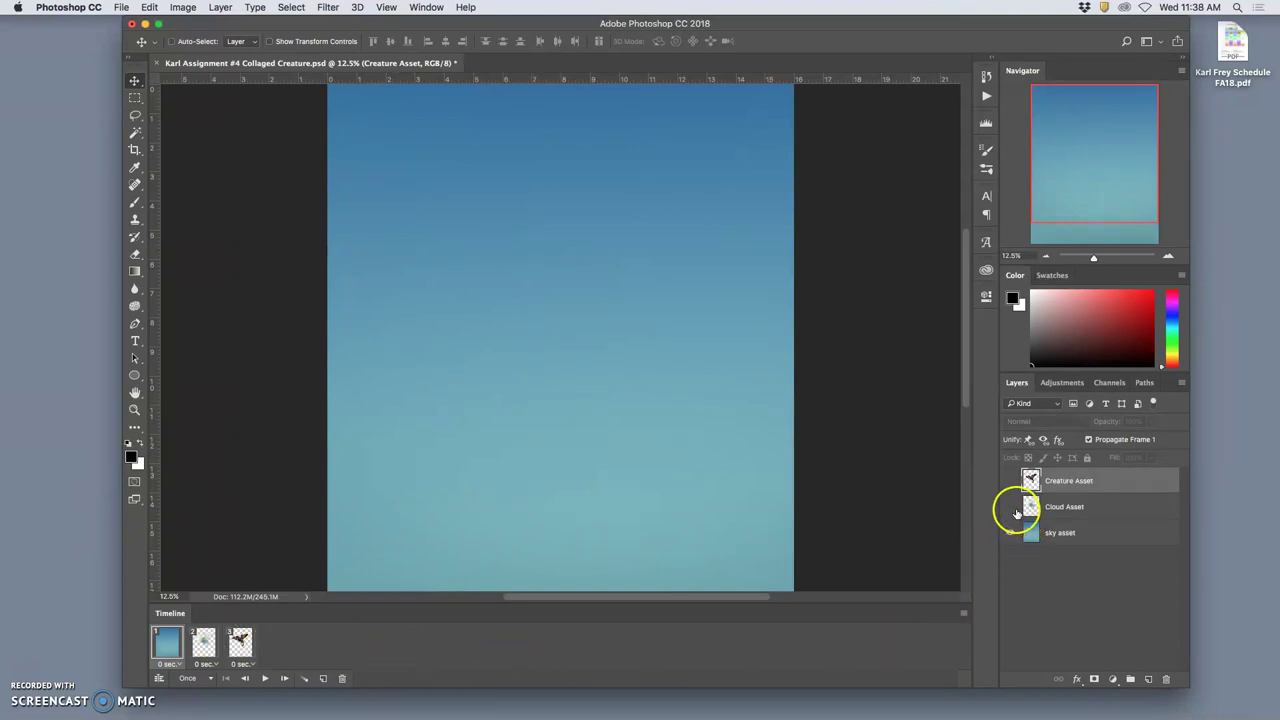
left_click(203, 642)
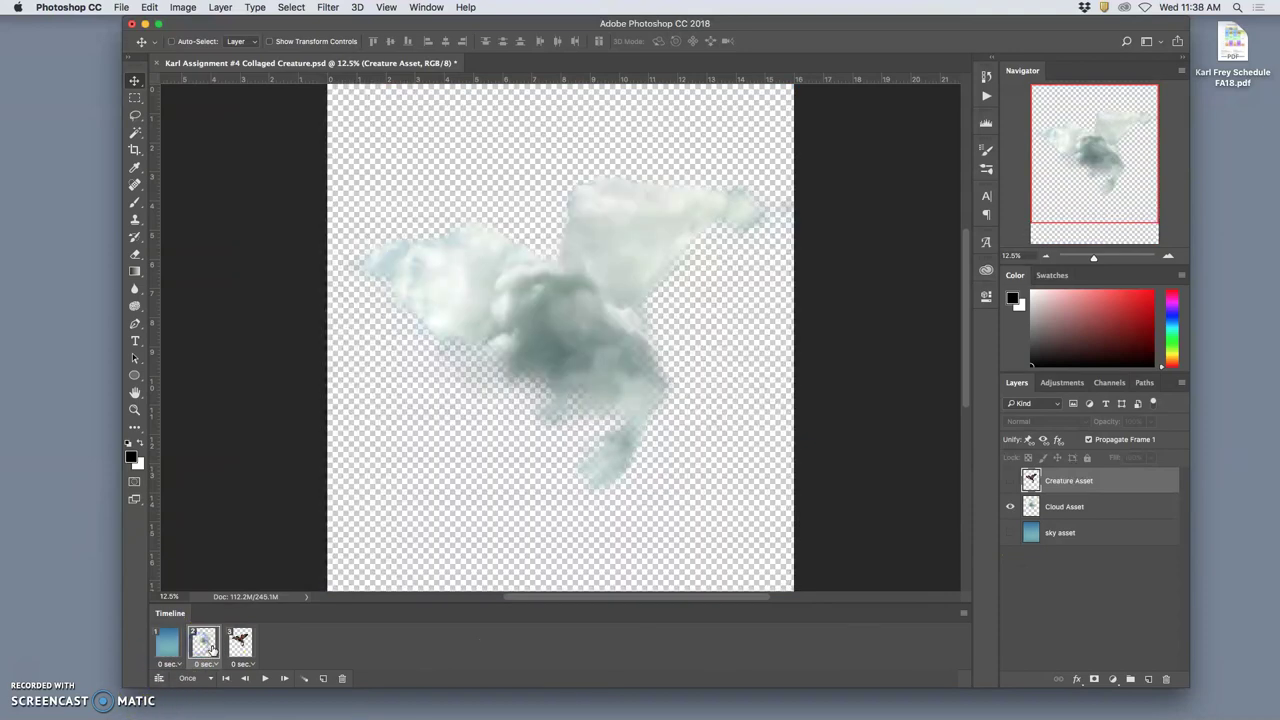
left_click(240, 645)
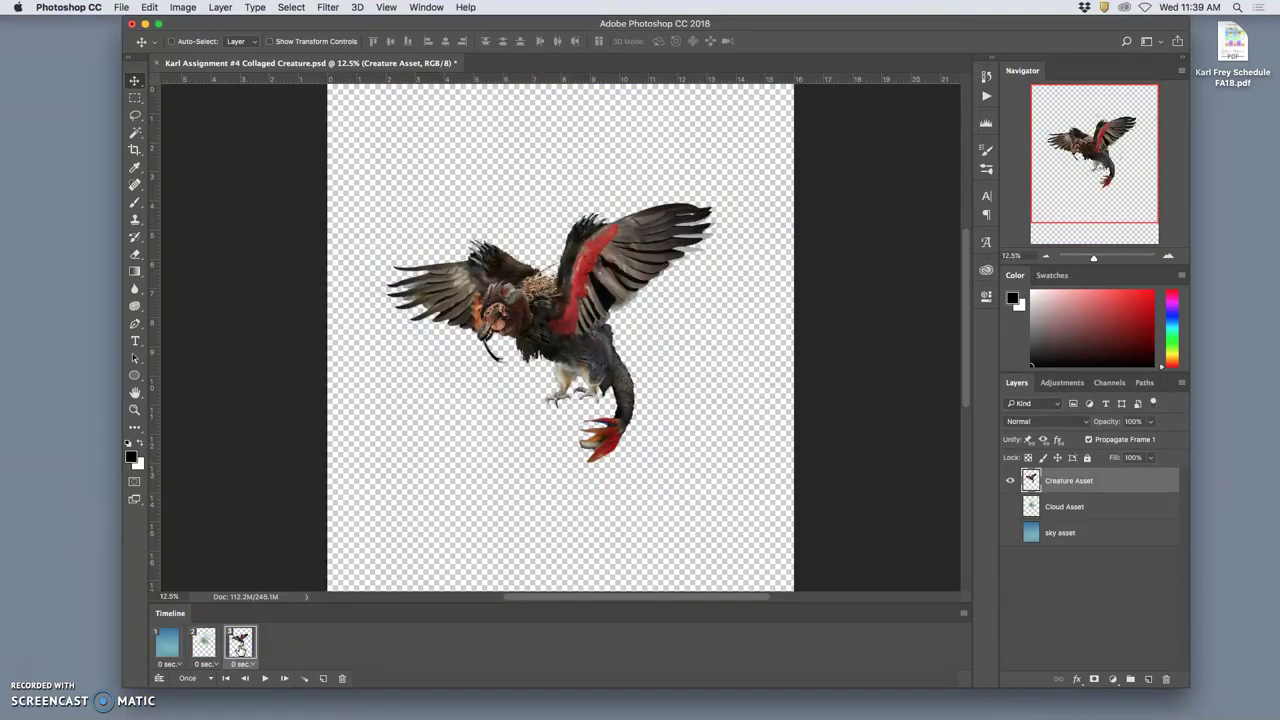
left_click(203, 645)
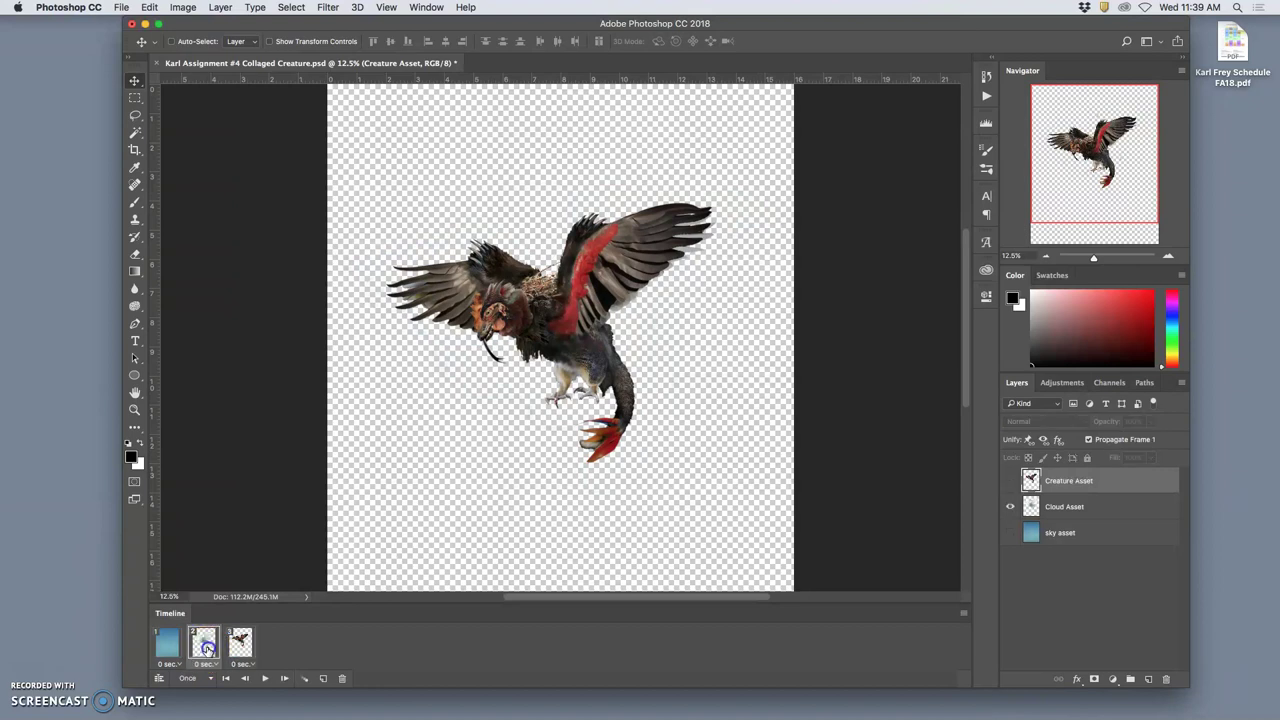
left_click(165, 648)
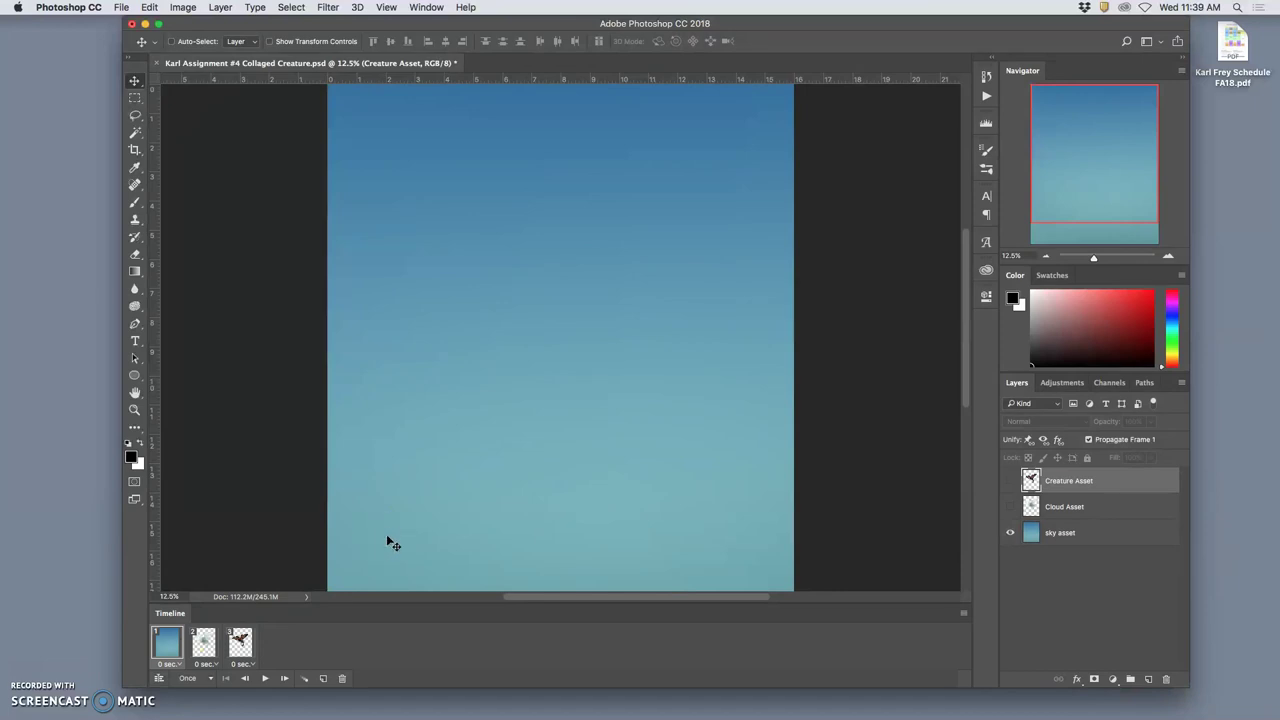
In frame 2, show the sky asset layer and set the Cloud Asset opacity to 33%
left_click(201, 643)
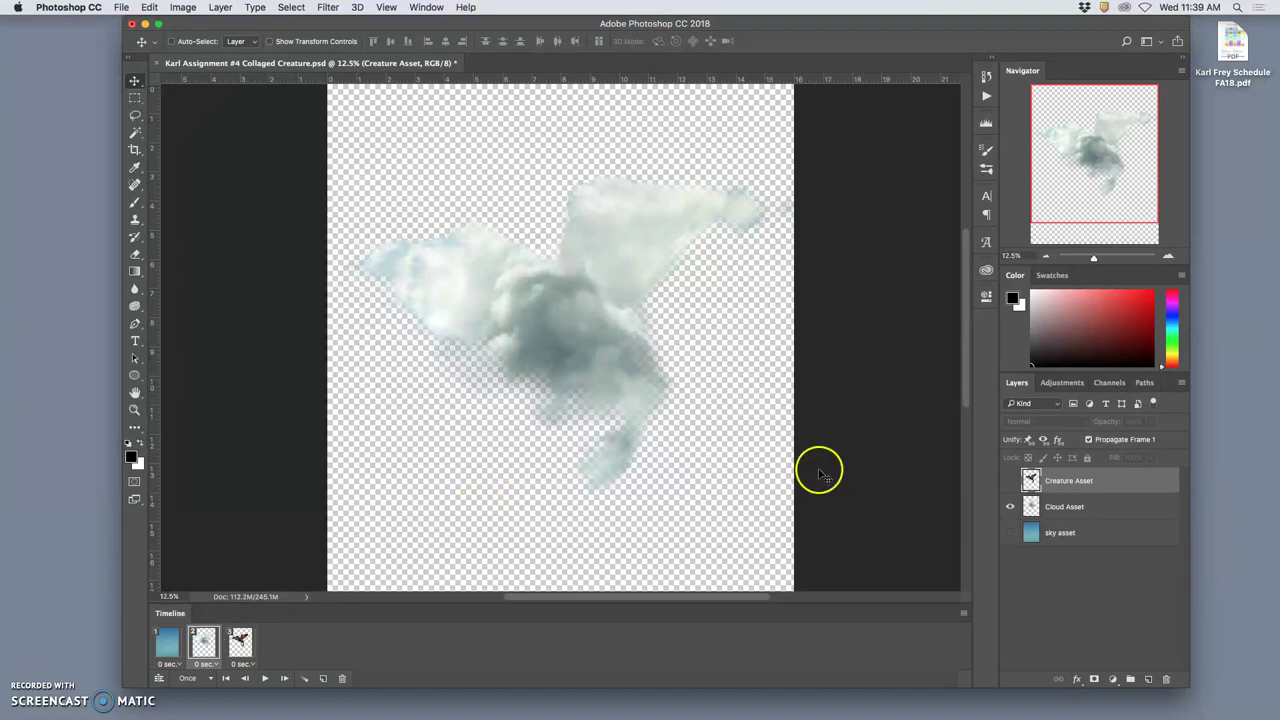
left_click(1010, 532)
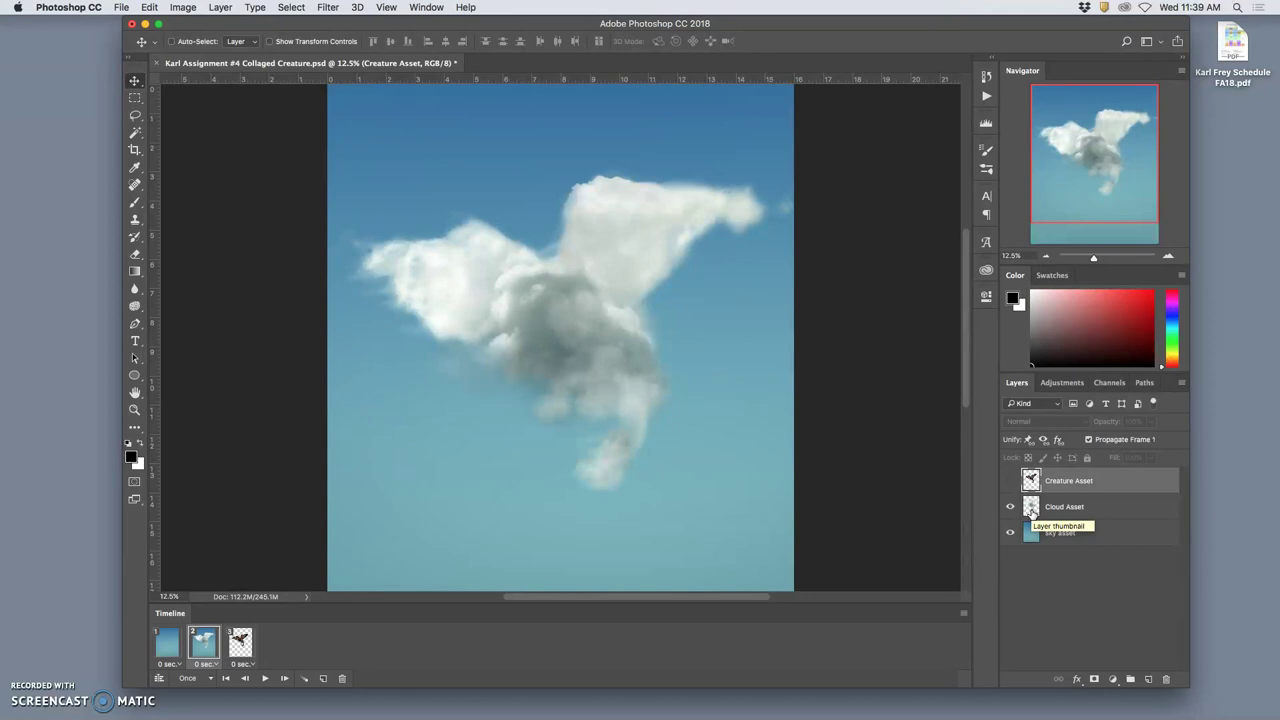
left_click(1082, 506)
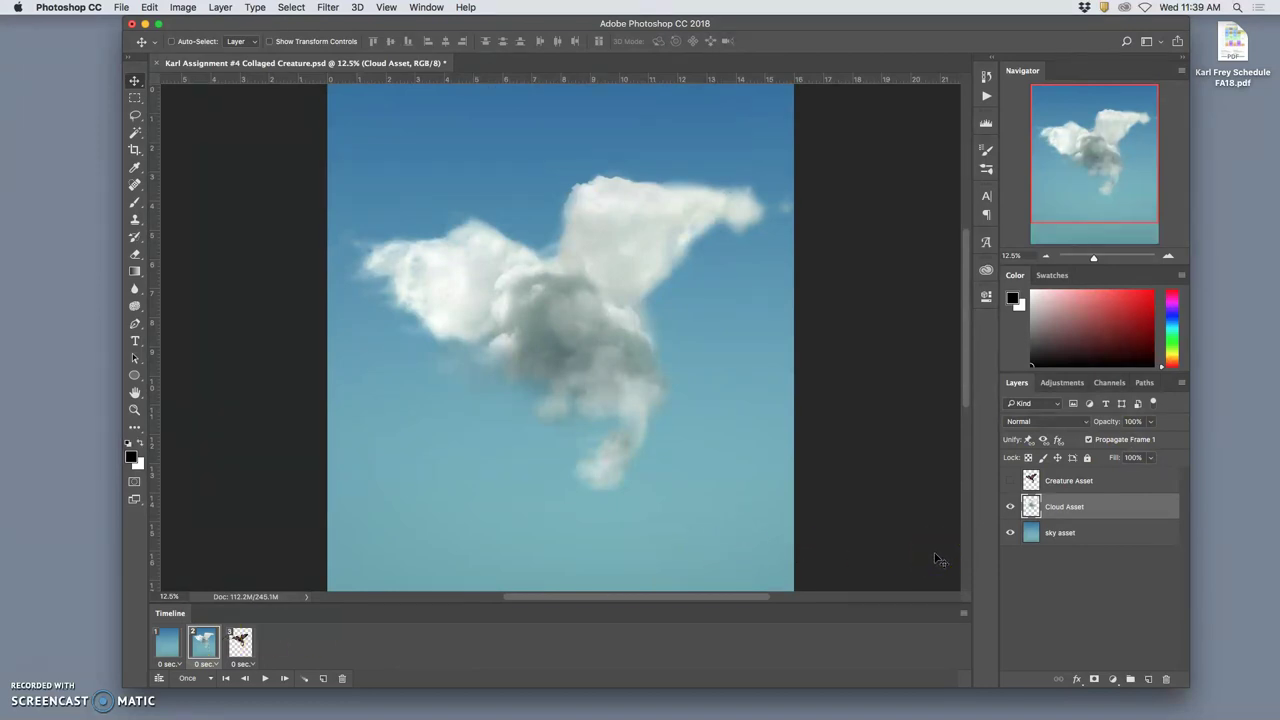
left_click(1150, 421)
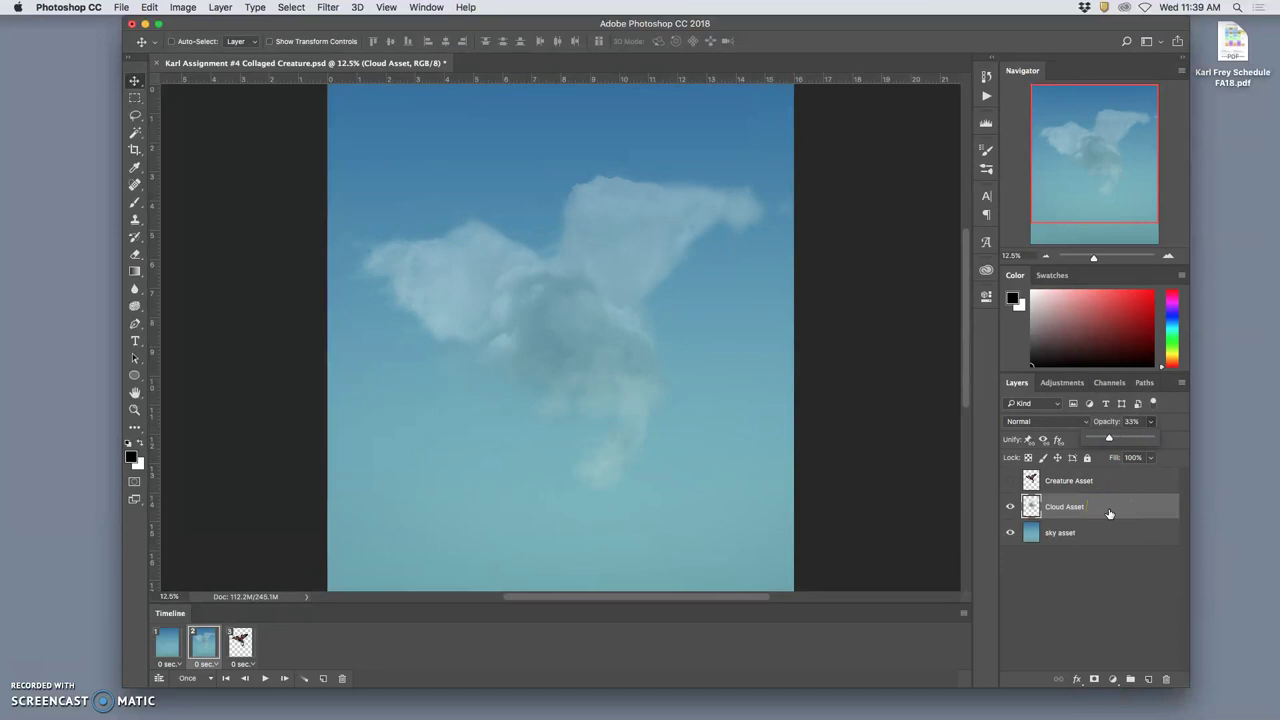
Duplicate frame 2 as a new frame 3 and set its Cloud Asset opacity to about 66%
left_click(324, 680)
left_click(232, 650)
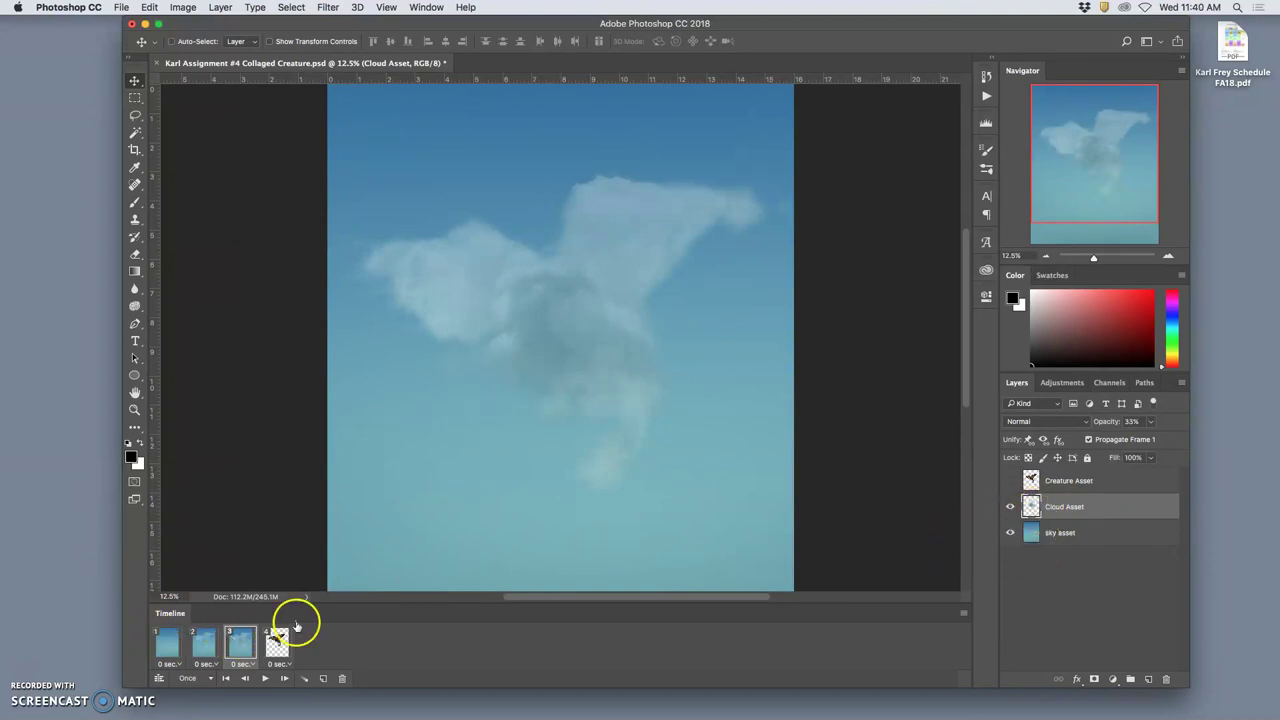
left_click(1152, 421)
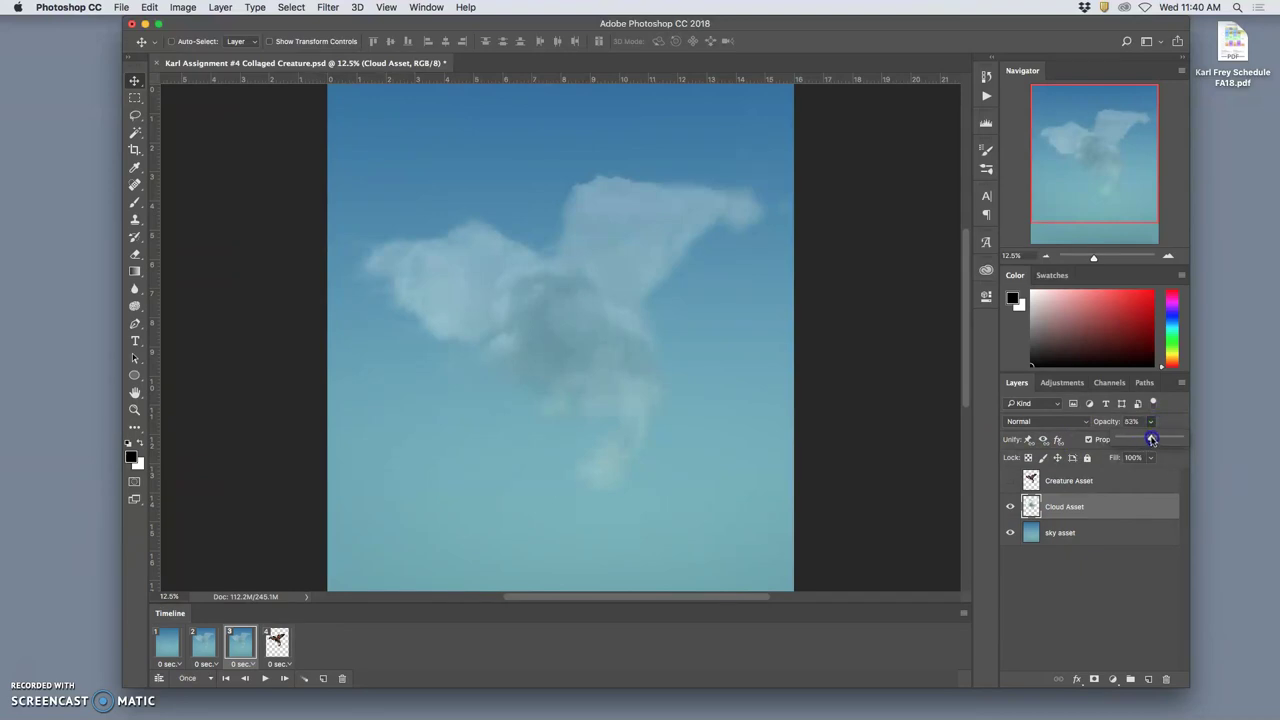
left_click_drag(1156, 438, 1157, 438)
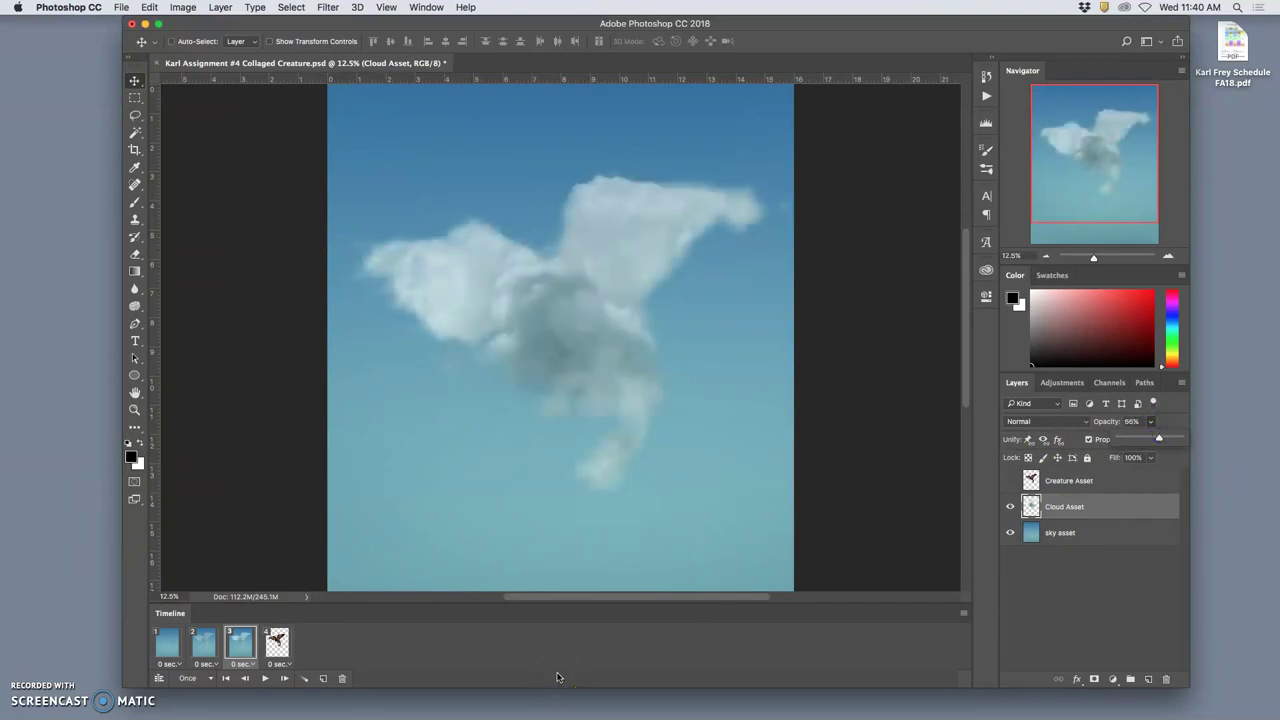
Duplicate frame 3 as a new frame 4 and set its Cloud Asset opacity to 100%
left_click(320, 679)
left_click(1150, 421)
left_click_drag(1157, 441, 1178, 441)
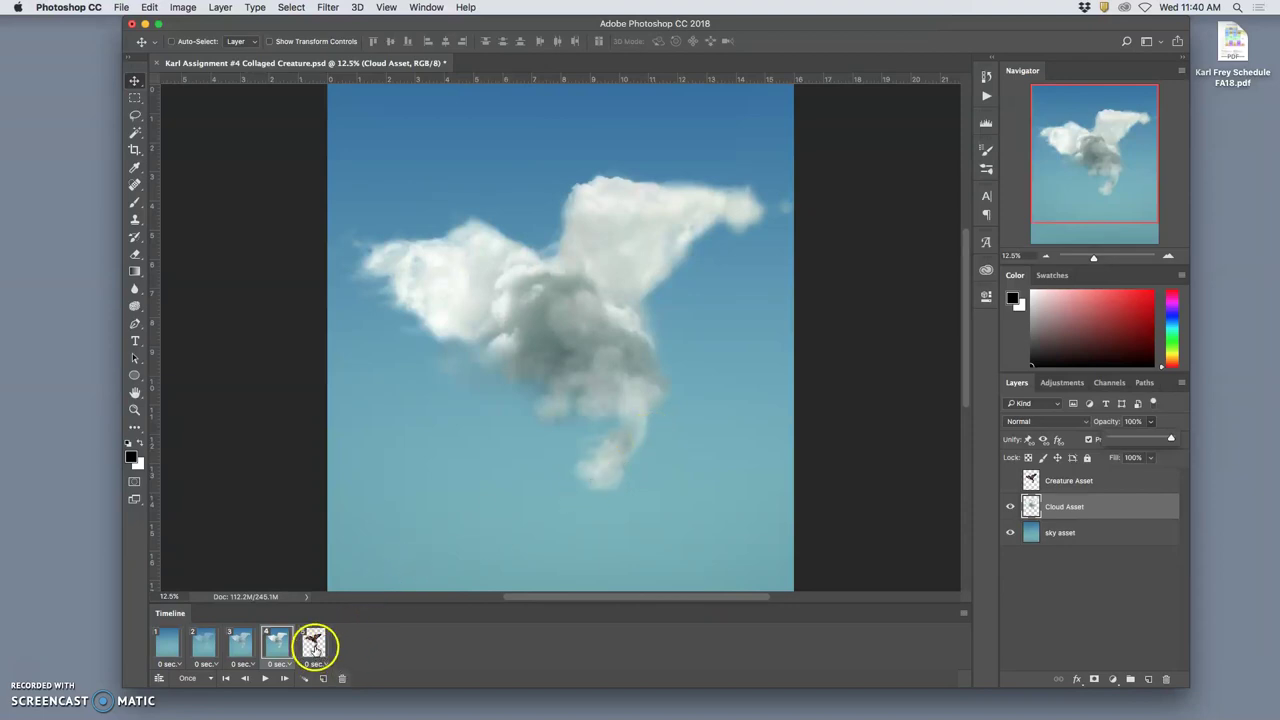
In frame 5, show the Cloud Asset and sky asset layers and set the Creature Asset opacity to about 16%
left_click(318, 643)
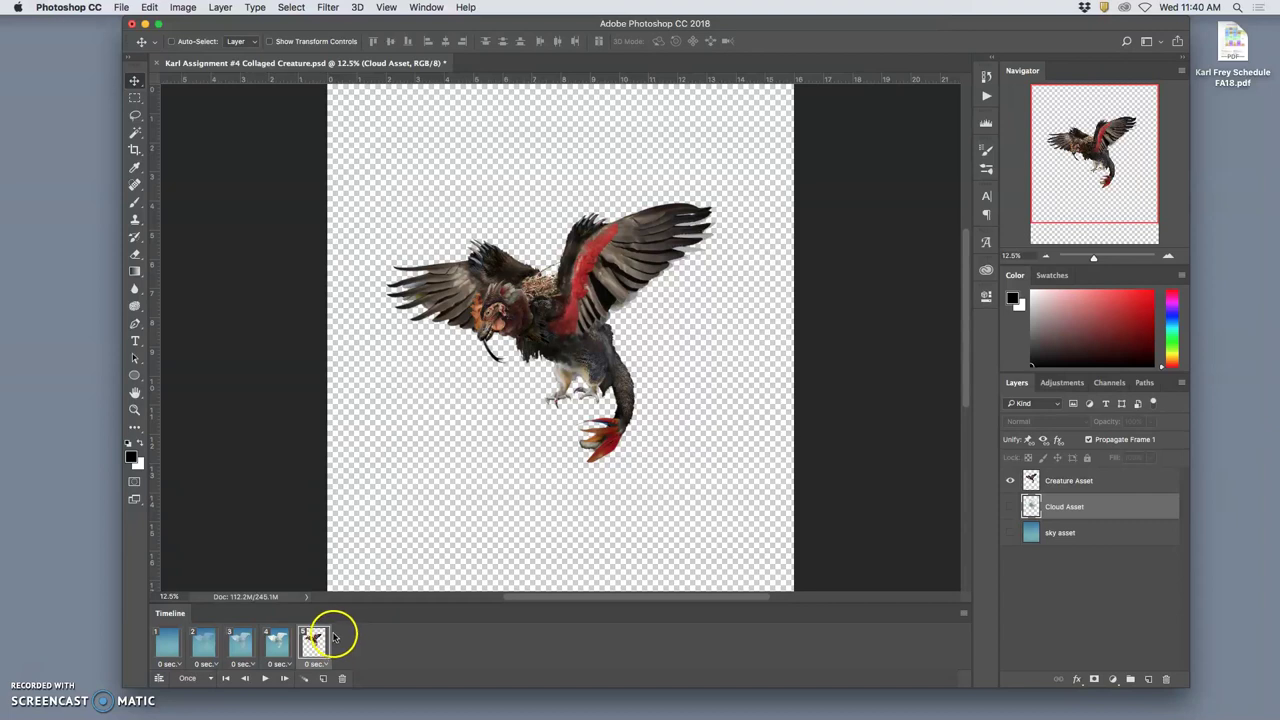
left_click(1011, 507)
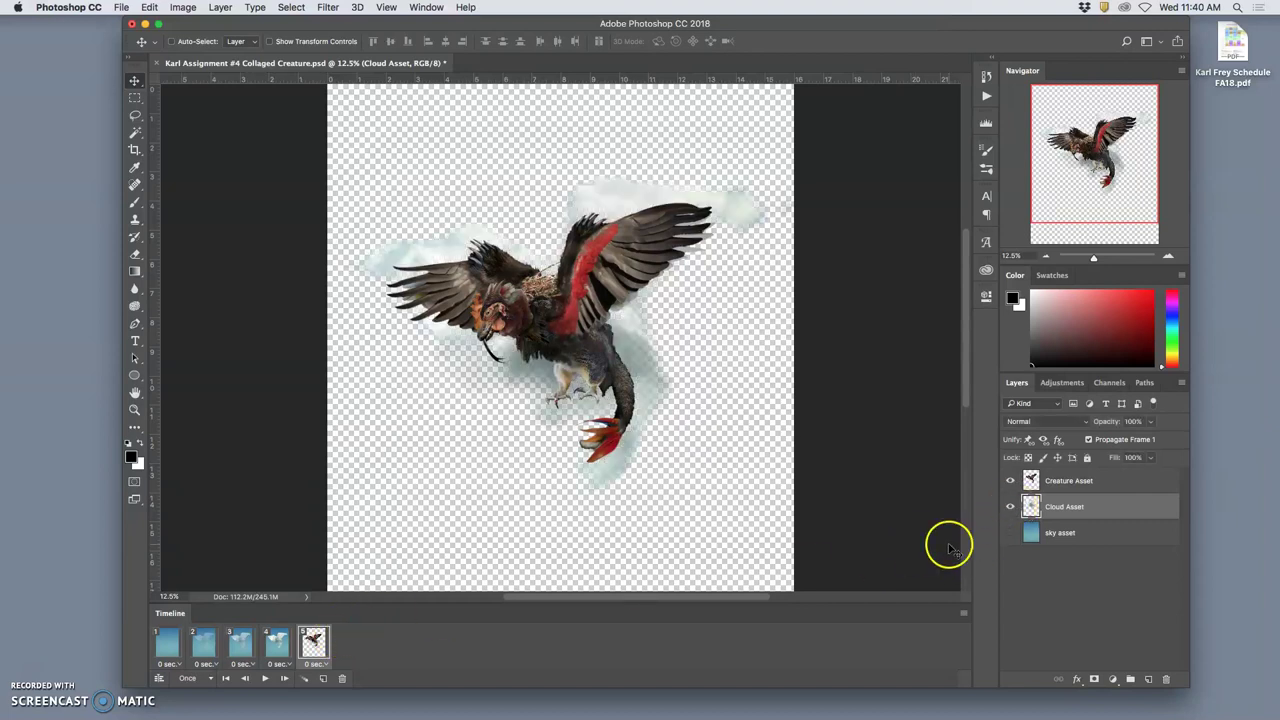
left_click(1011, 534)
left_click(1085, 482)
left_click(1151, 421)
left_click_drag(1133, 441, 1099, 439)
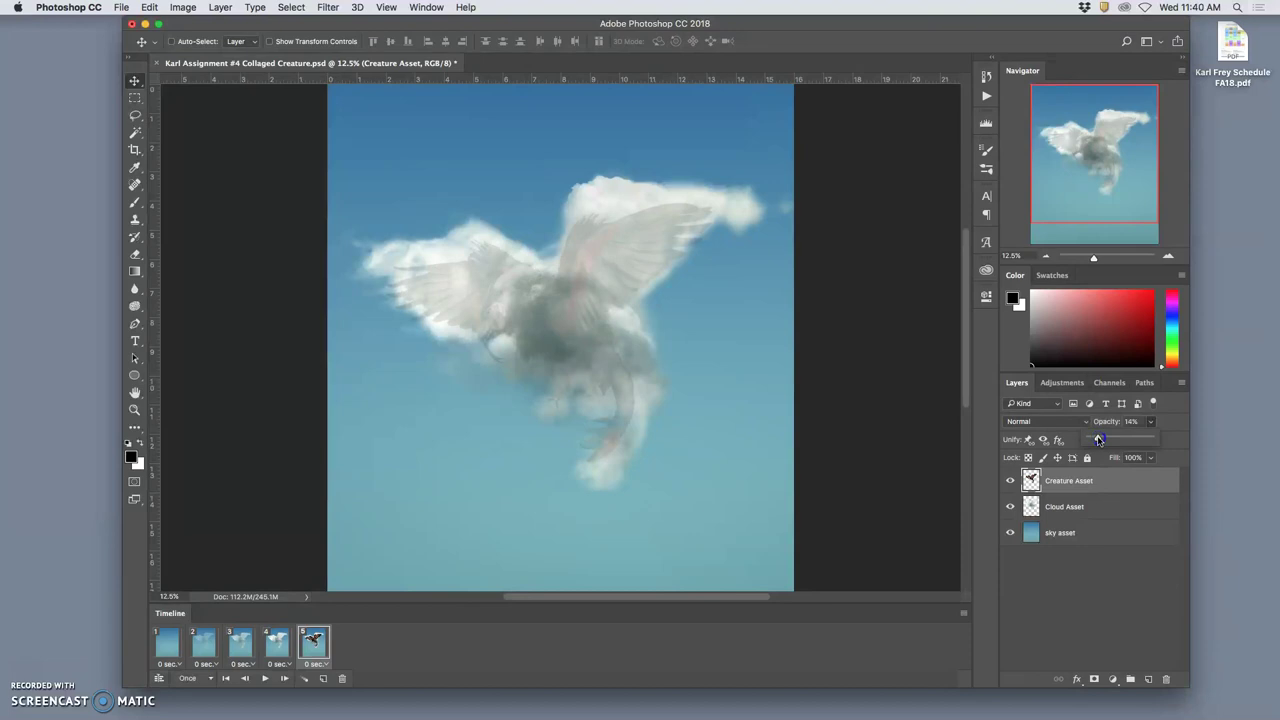
left_click_drag(1099, 439, 1100, 439)
Duplicate frame 5 as a new frame 6 and set its Creature Asset opacity to about 33%
left_click(323, 679)
left_click(1152, 424)
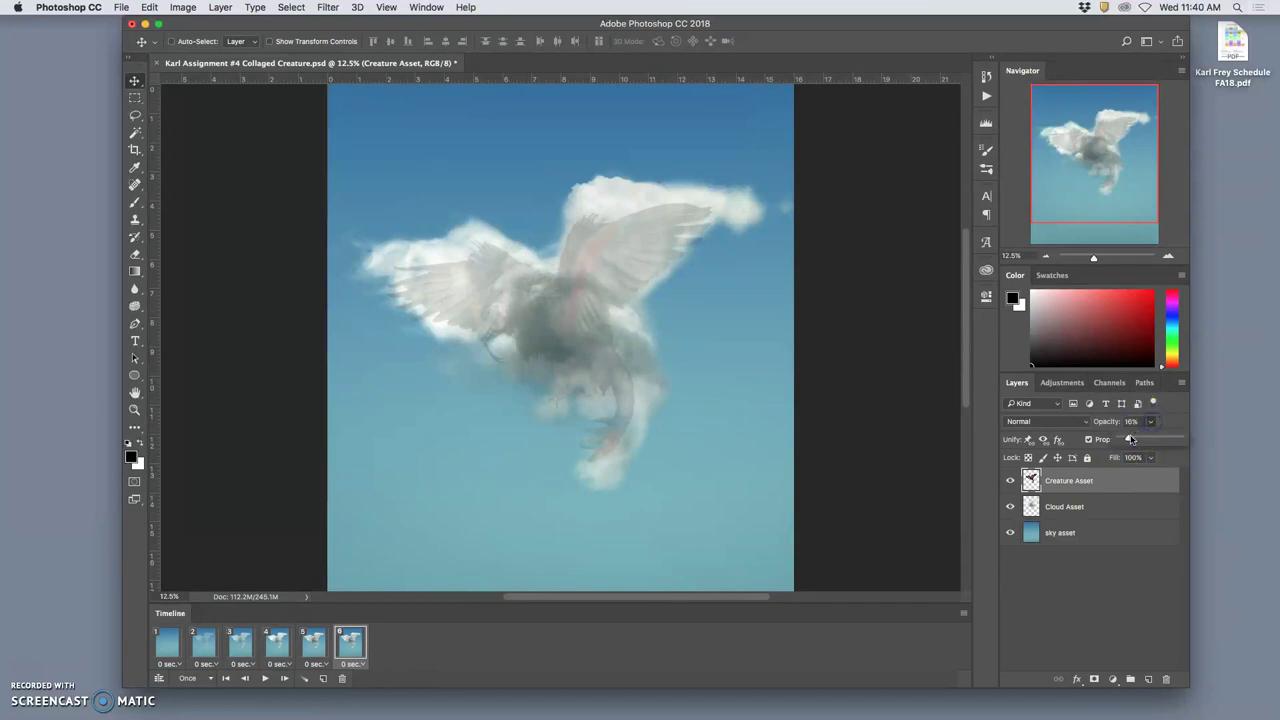
left_click_drag(1135, 439, 1139, 438)
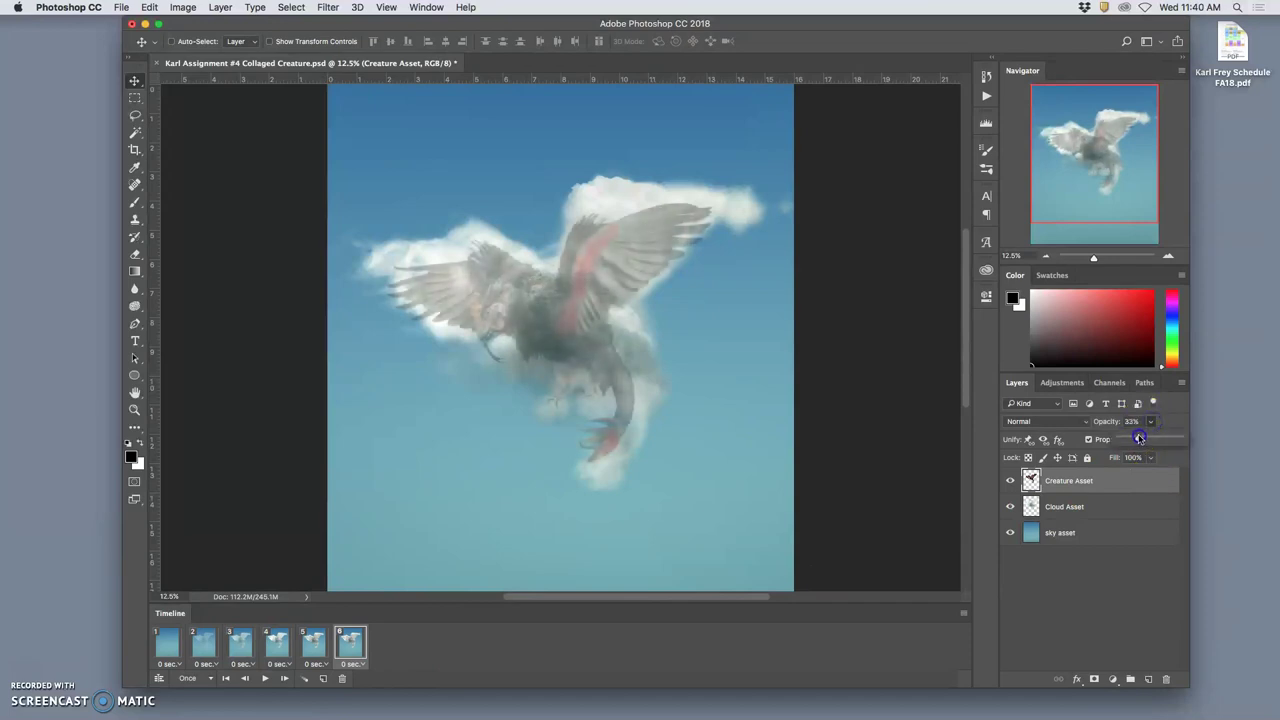
Duplicate frame 6 as a new frame 7 and set its Creature Asset opacity to about 58%
left_click(323, 679)
left_click(1157, 439)
left_click(1151, 422)
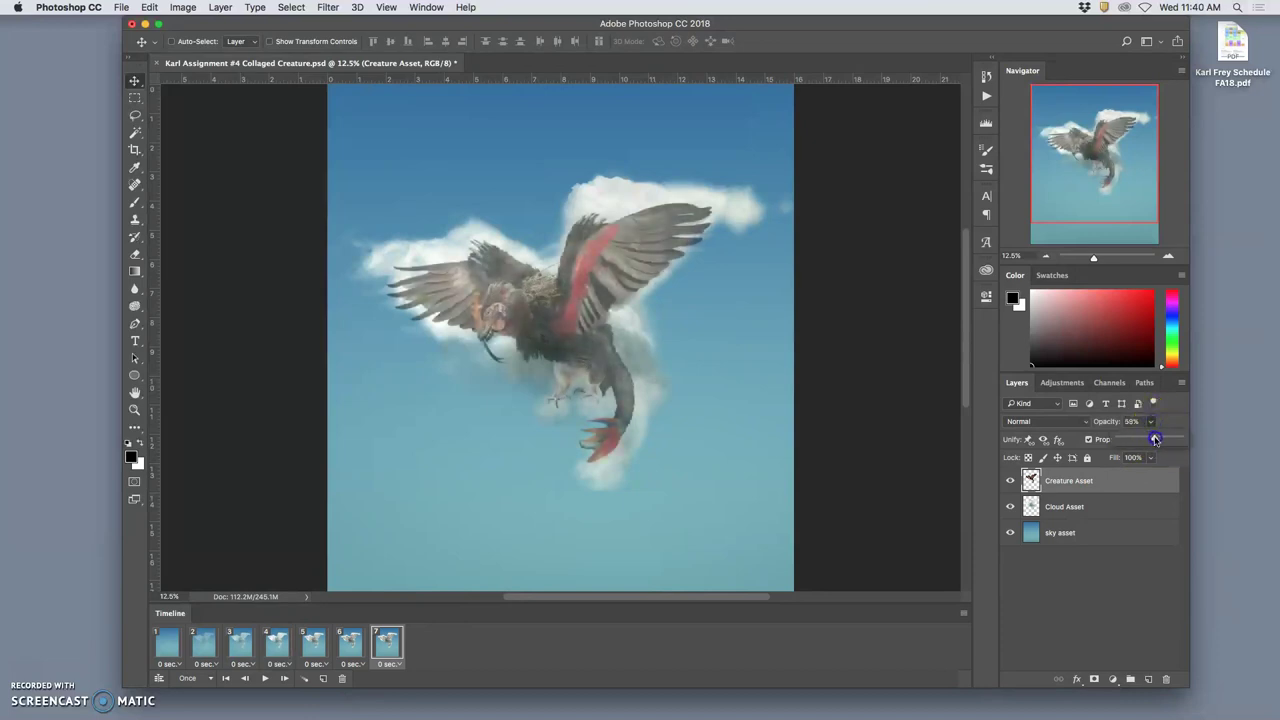
Duplicate frame 7 as a new frame 8 and set its Creature Asset opacity to about 83%
left_click(323, 679)
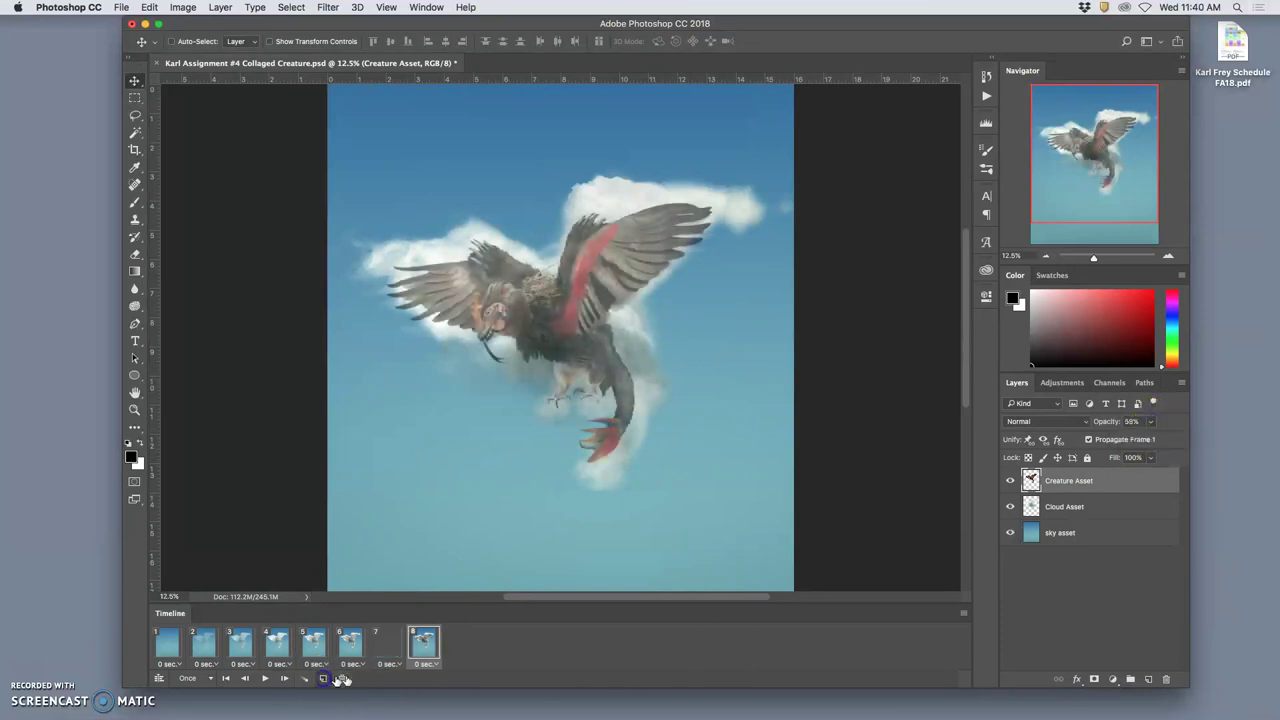
left_click(1151, 422)
left_click_drag(1157, 439, 1165, 439)
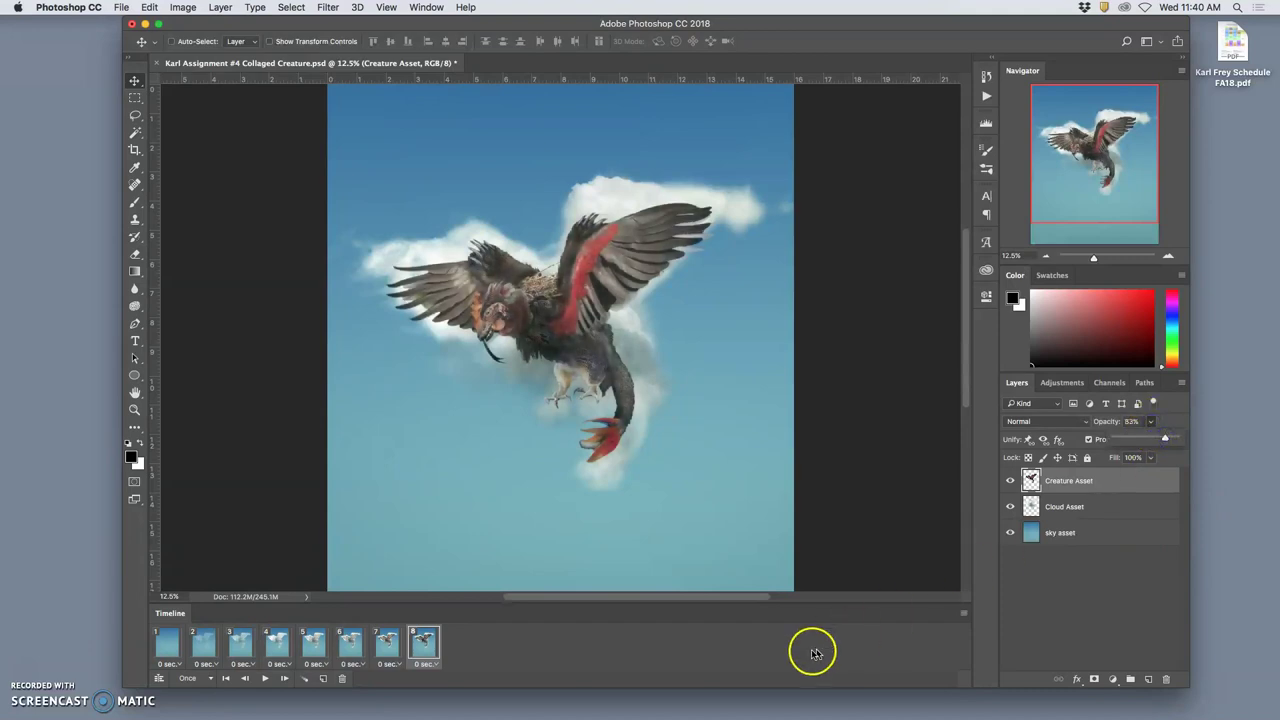
Duplicate frame 8 as a new frame 9 and set its Creature Asset opacity to 100%
left_click(323, 680)
left_click(1153, 424)
left_click_drag(1157, 439, 1163, 439)
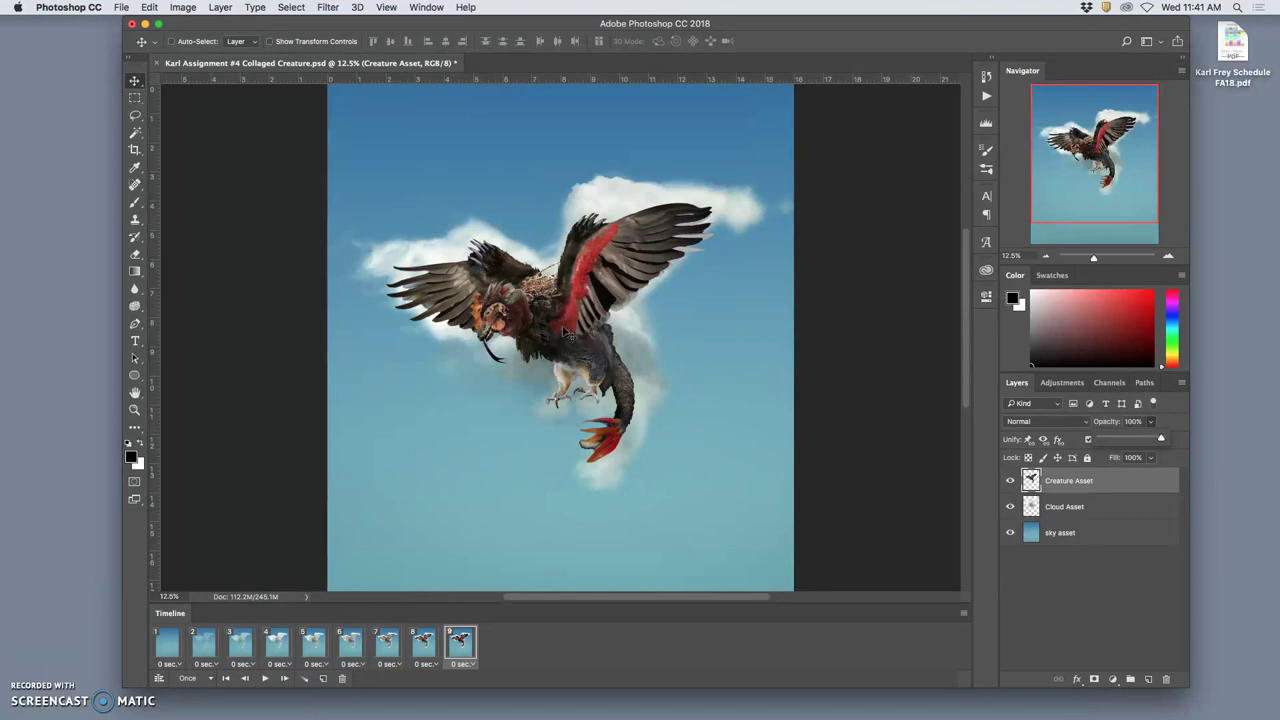
Compare frames 5 through 9 and hide the Cloud Asset layer in frame 9
left_click(424, 645)
left_click(388, 645)
left_click(351, 645)
left_click(314, 647)
left_click(459, 645)
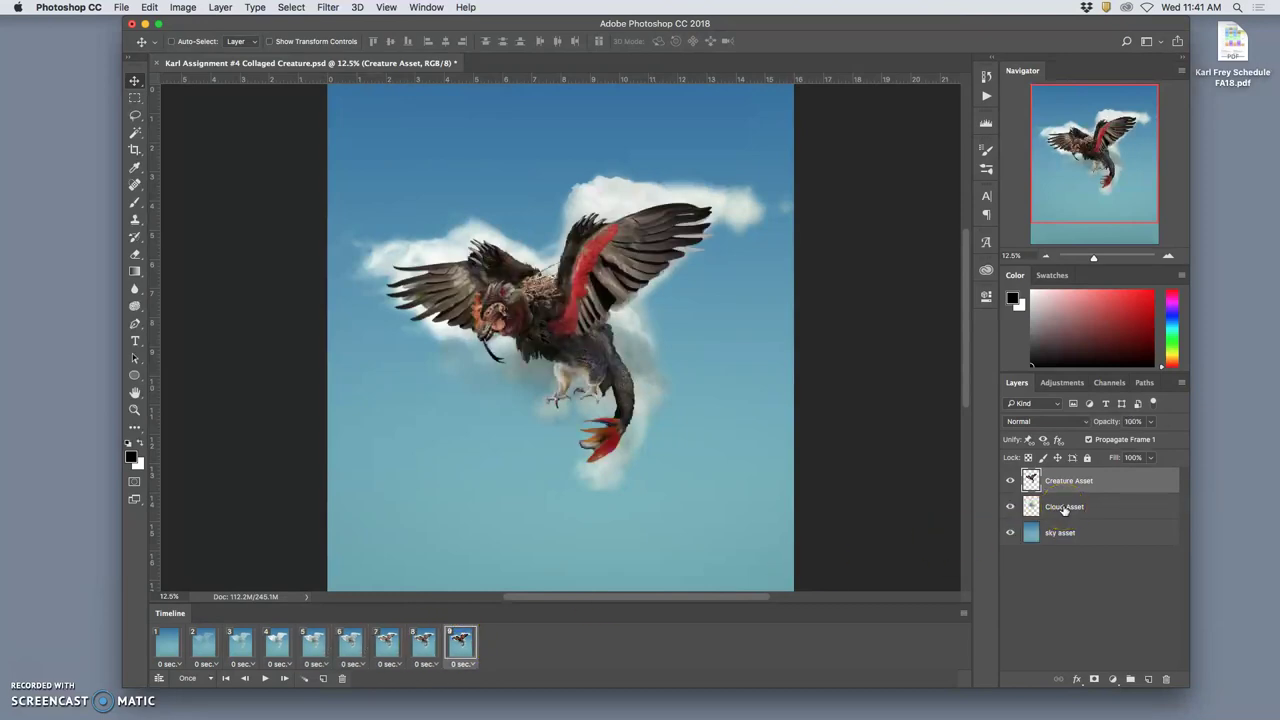
left_click(1064, 507)
left_click(1010, 507)
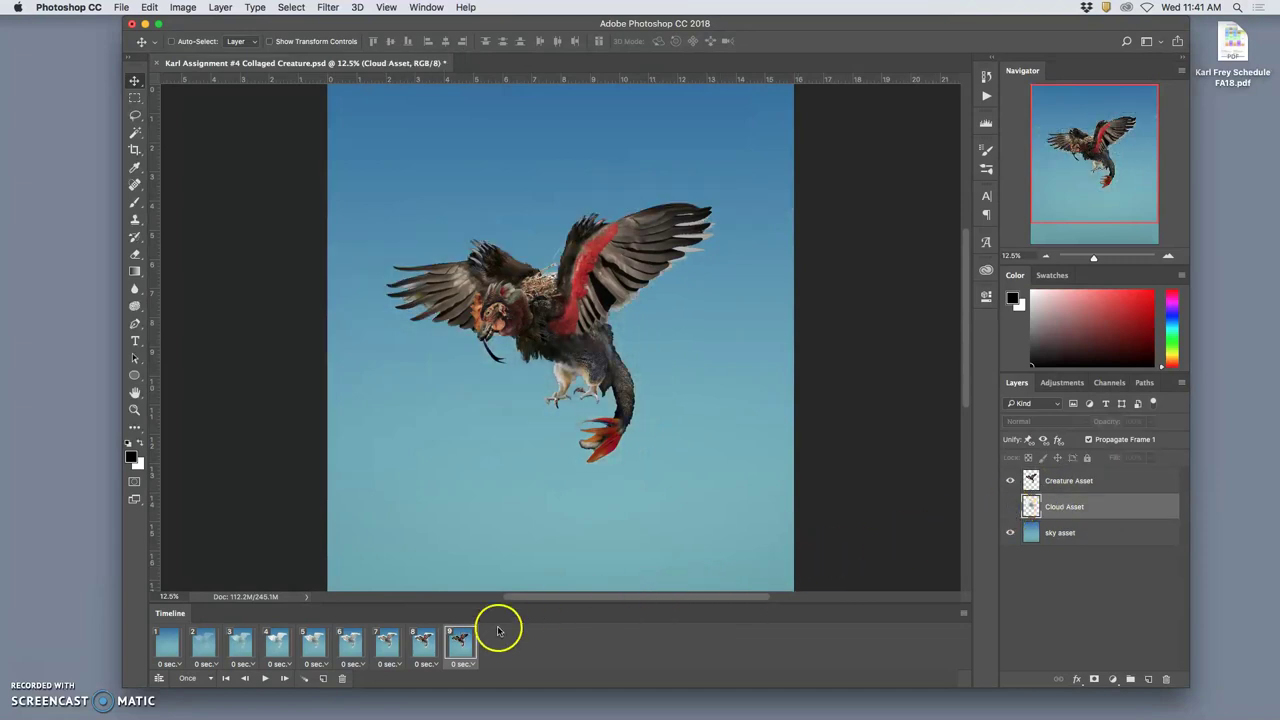
In frame 8, reduce the Cloud Asset layer's opacity to about 22%
left_click(426, 643)
left_click(1094, 506)
left_click(1151, 421)
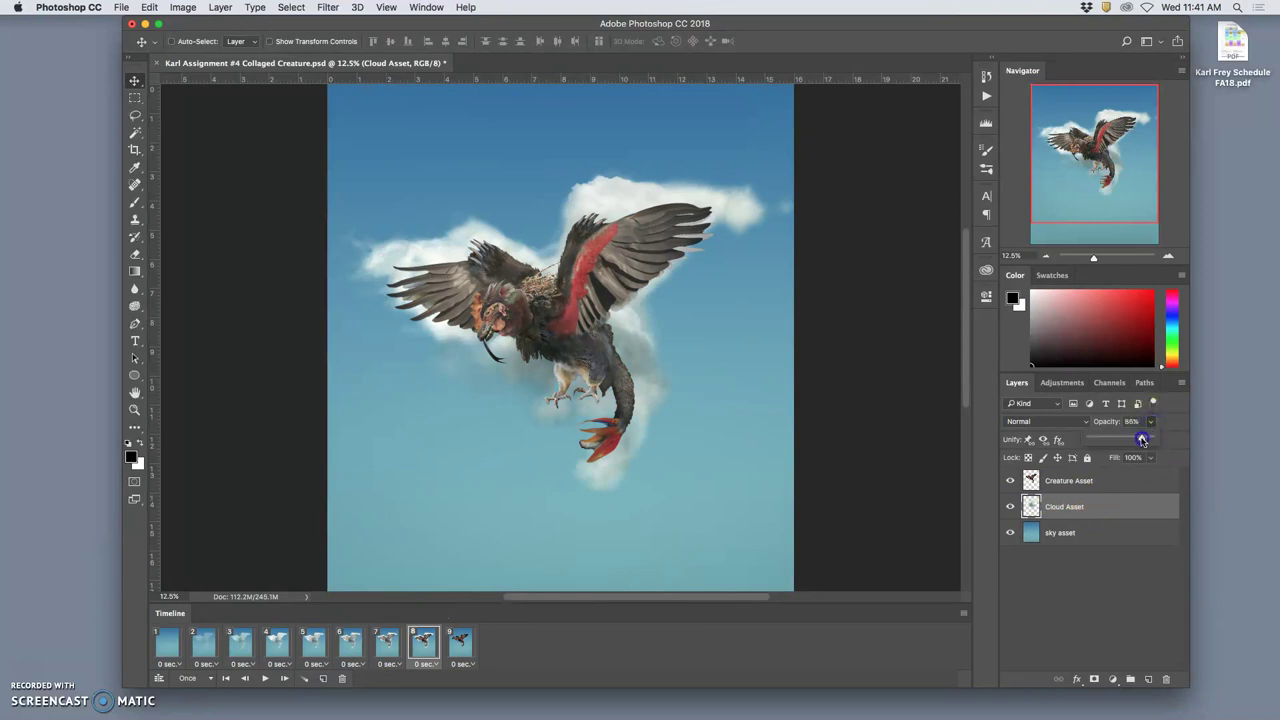
left_click_drag(1099, 440, 1098, 440)
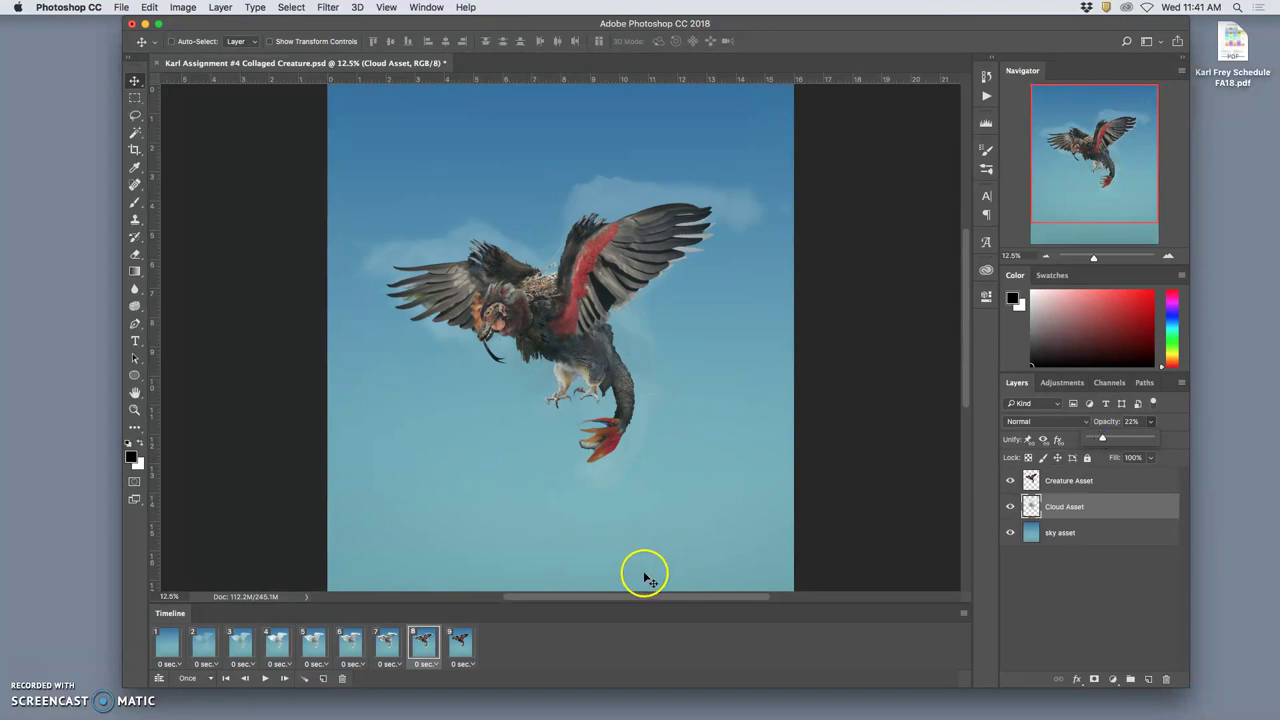
In frame 7, reduce the Cloud Asset layer's opacity to about 40%
left_click(386, 644)
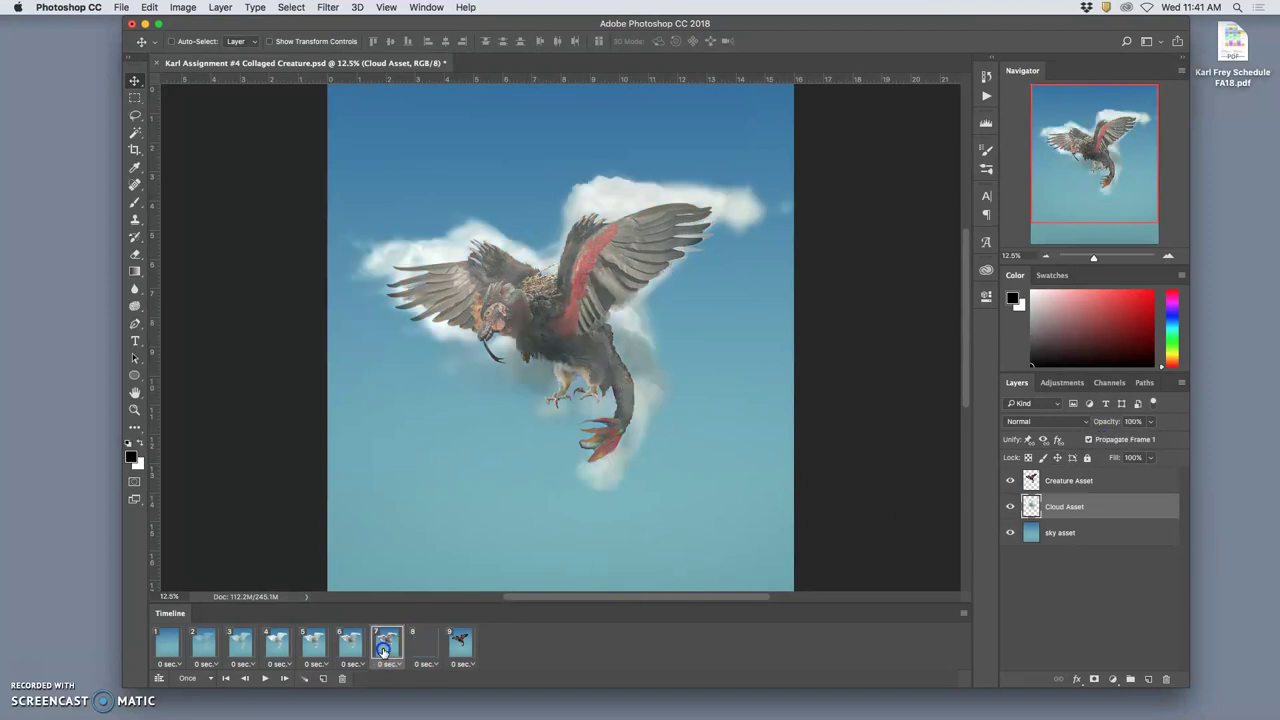
left_click(1149, 422)
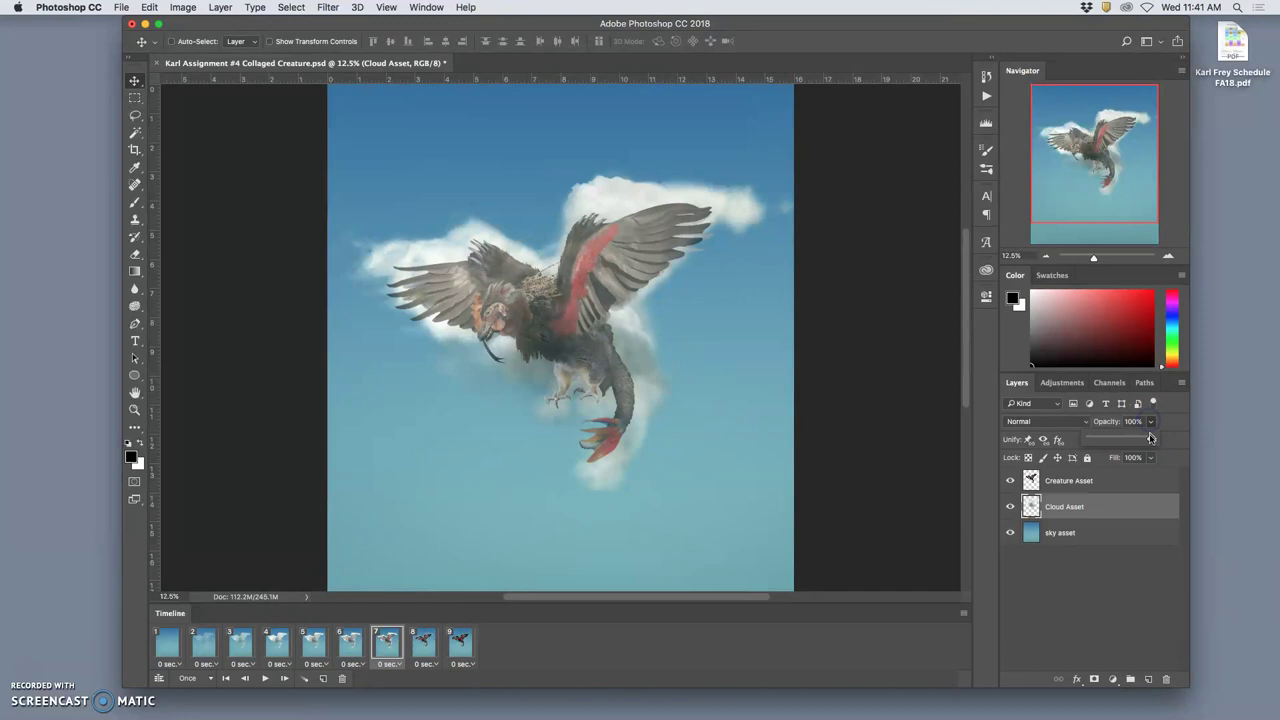
left_click_drag(1120, 439, 1116, 440)
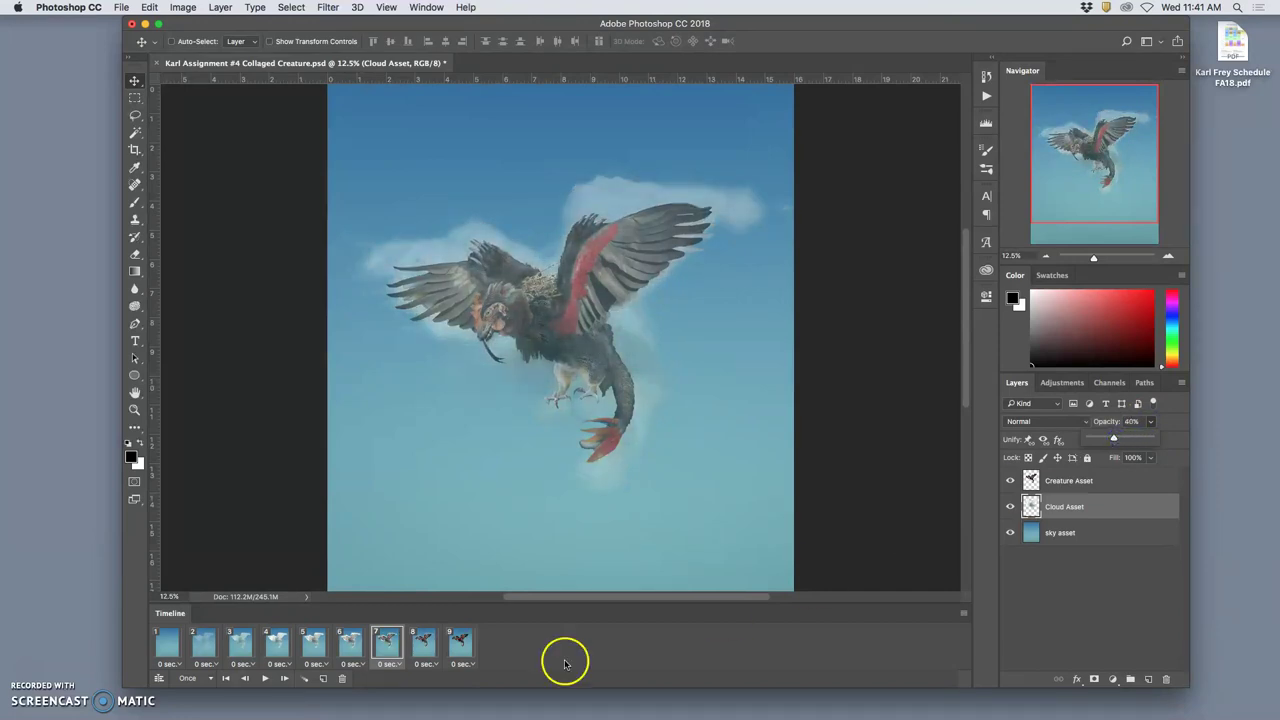
In frame 6, reduce the Cloud Asset layer's opacity to about 58%
left_click(349, 642)
left_click(1150, 421)
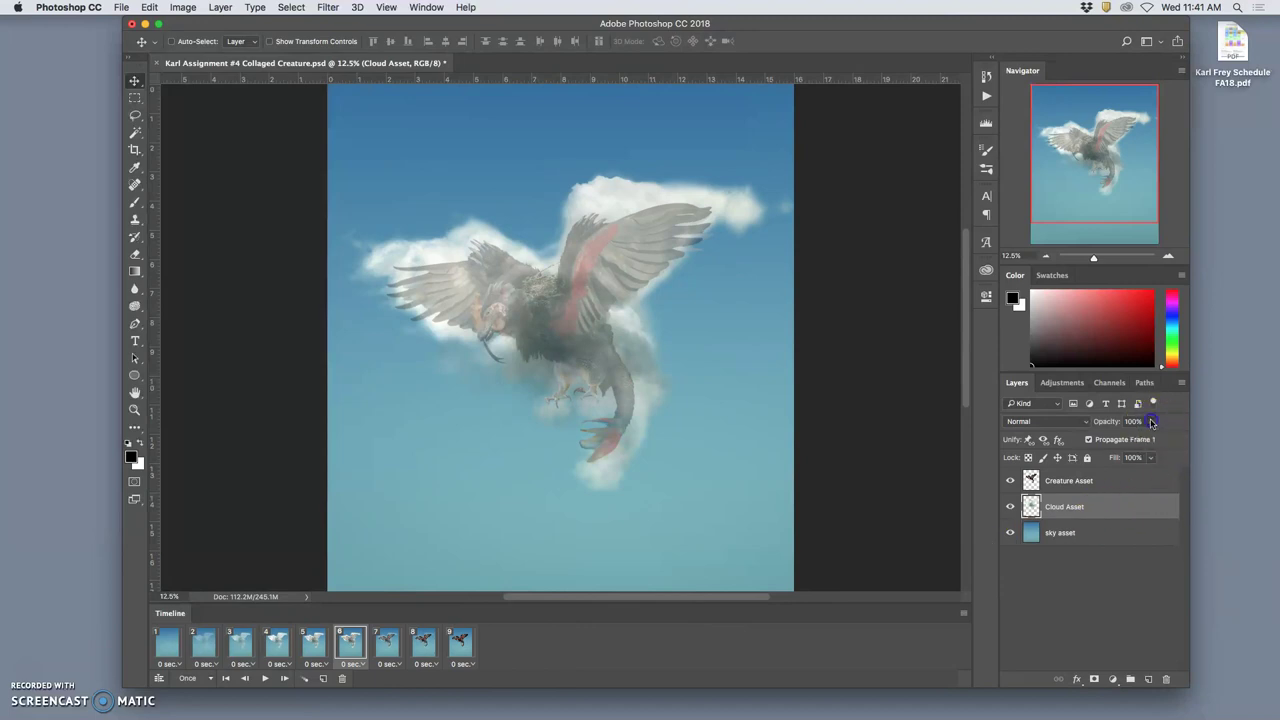
left_click(1152, 424)
left_click_drag(1135, 438, 1125, 438)
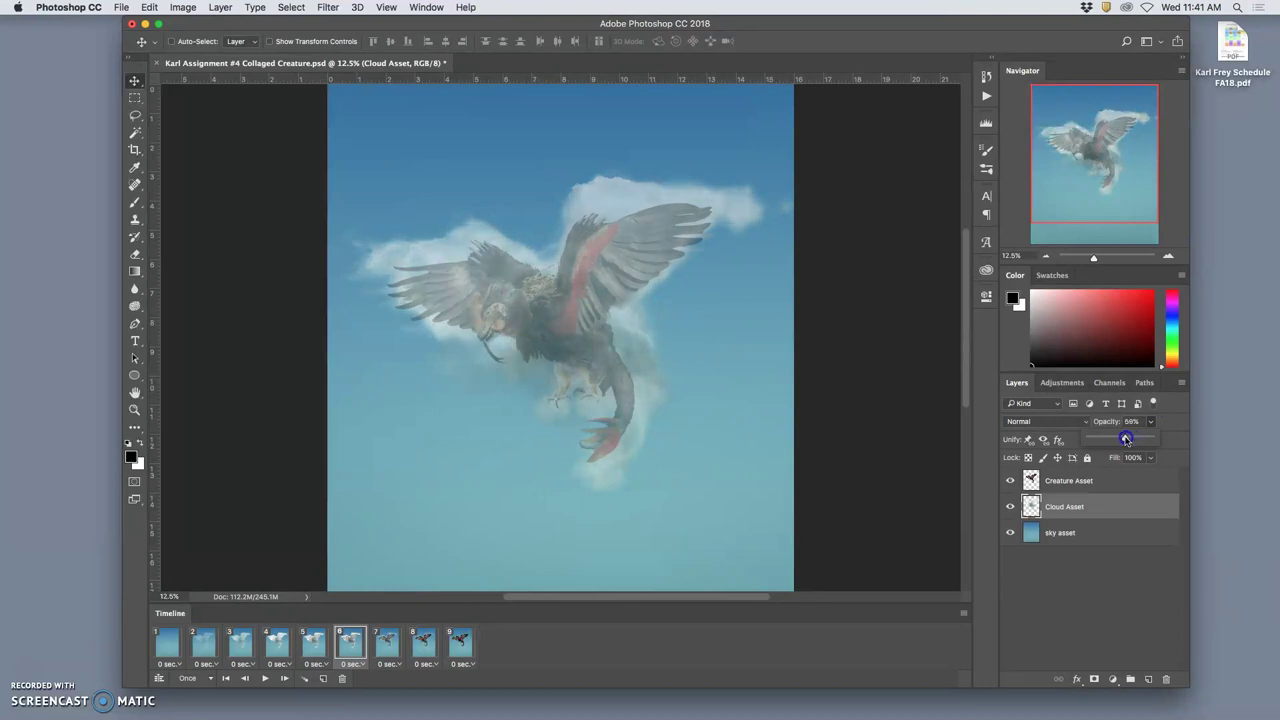
Step through frames 5 to 9 to review the crossfade from cloud to creature
left_click(318, 648)
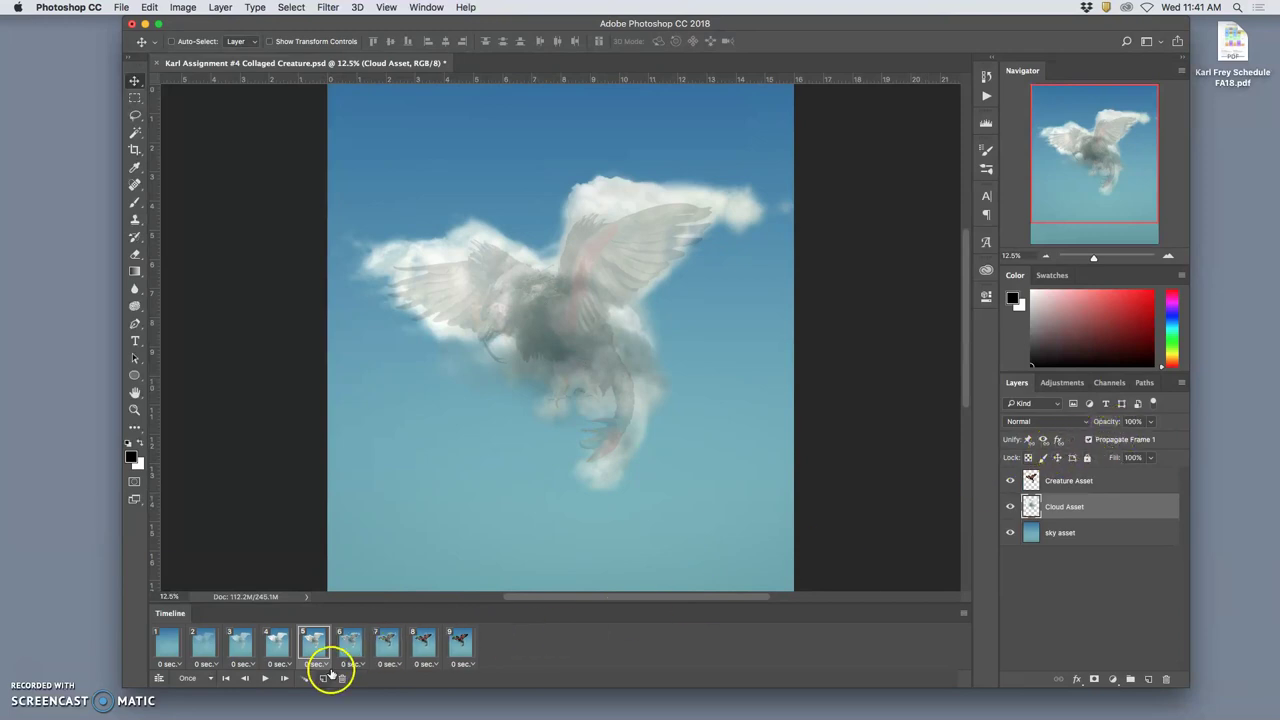
left_click(316, 643)
left_click(349, 648)
left_click(388, 645)
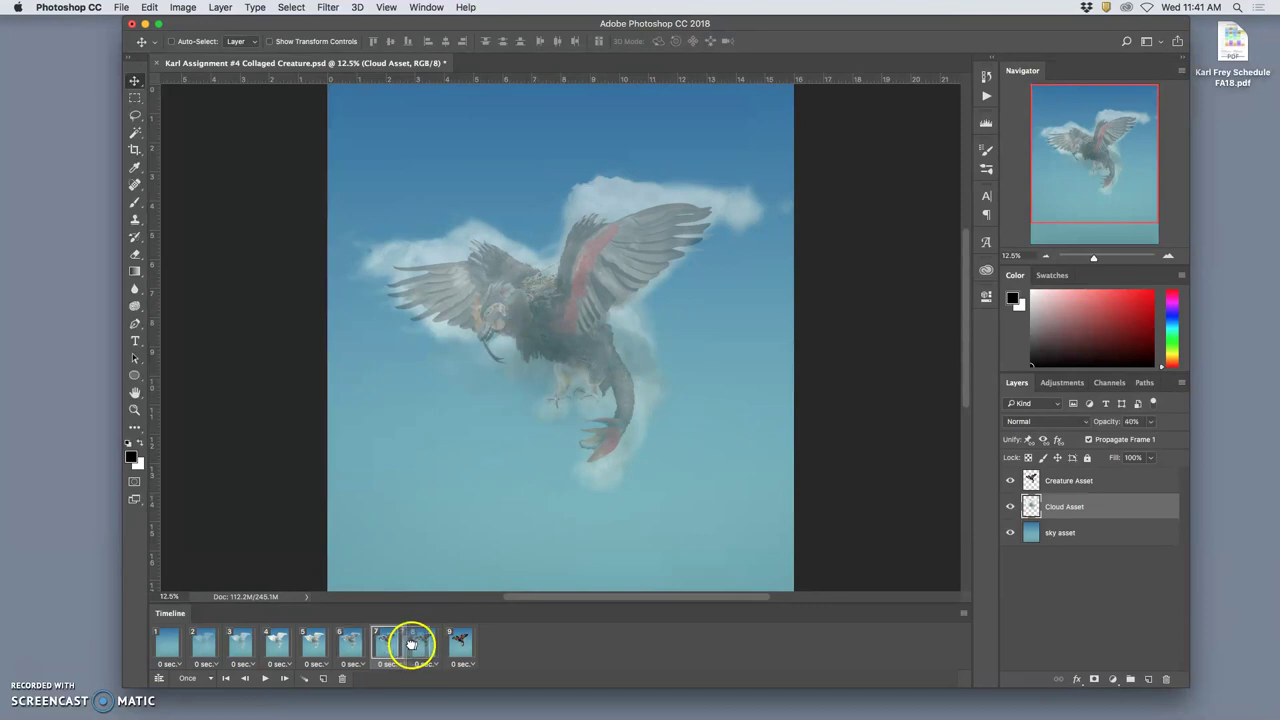
left_click(423, 645)
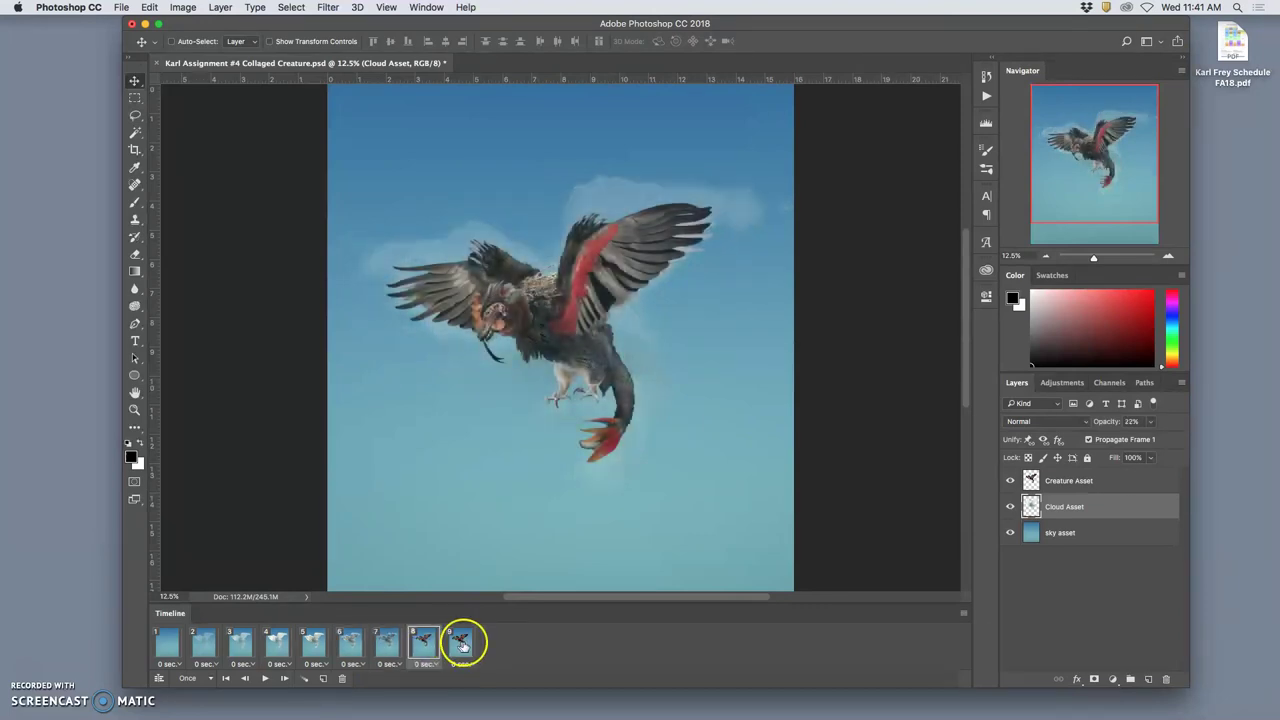
left_click(462, 645)
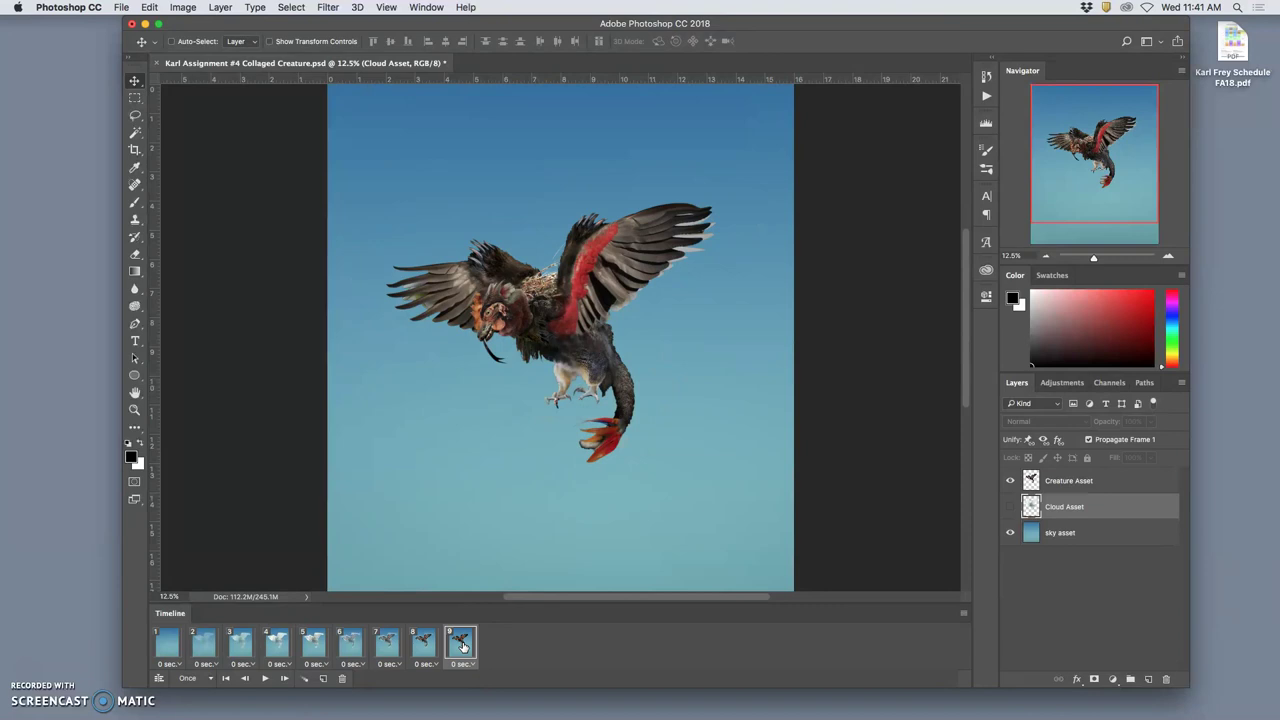
left_click(348, 645)
left_click(314, 645)
left_click(349, 648)
left_click(388, 646)
left_click(424, 646)
left_click(459, 648)
left_click(457, 652)
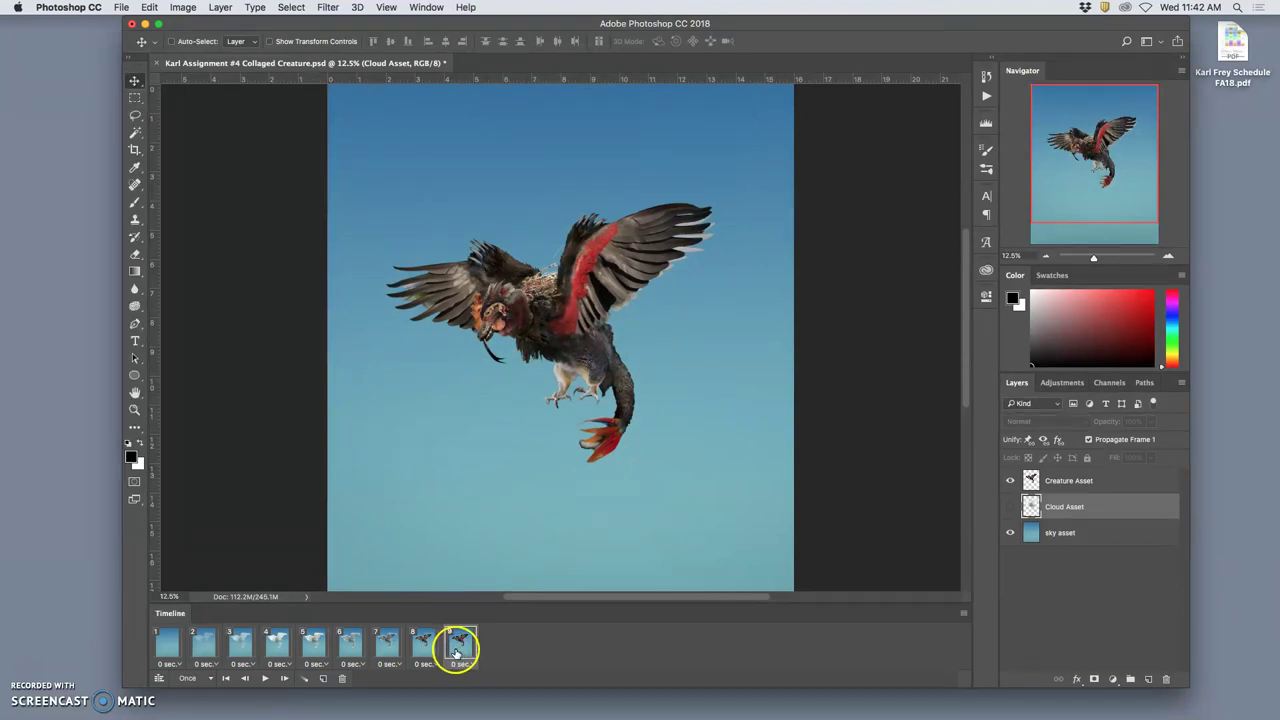
Select all nine animation frames and set their frame delay to 0.3 seconds
left_click(172, 645)
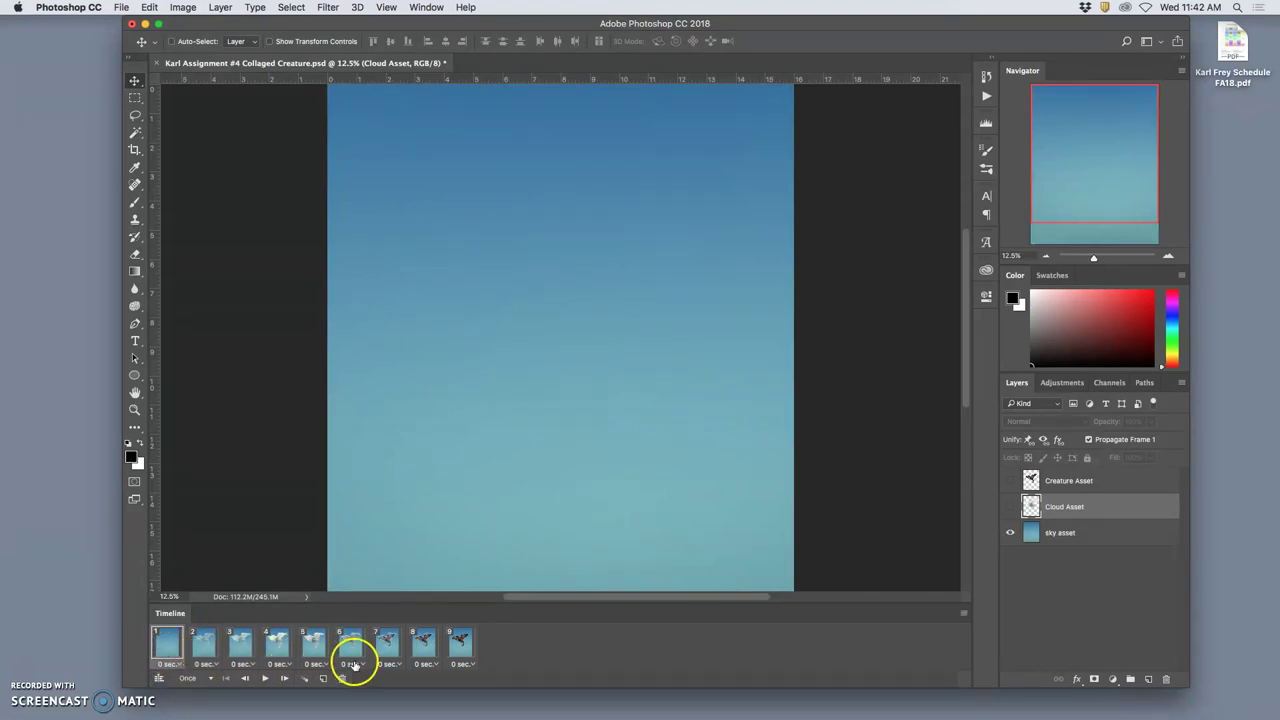
left_click(462, 648, "shift")
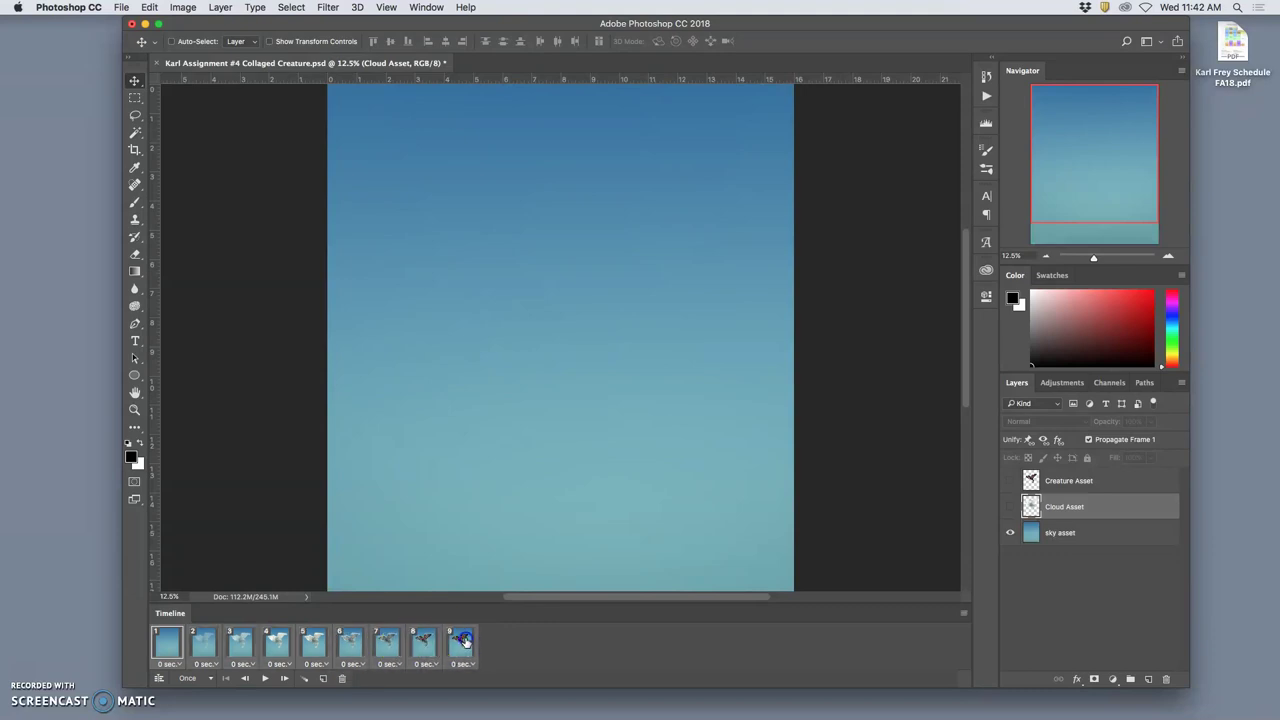
left_click(468, 664)
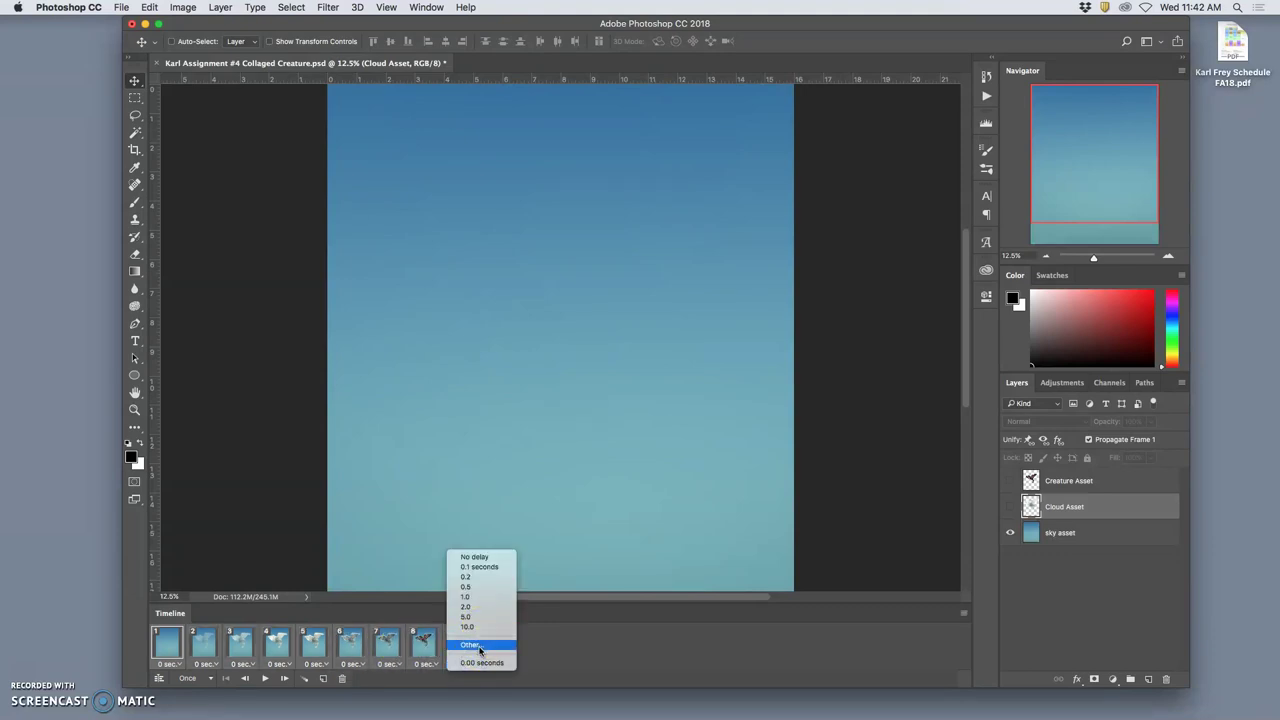
left_click(479, 645)
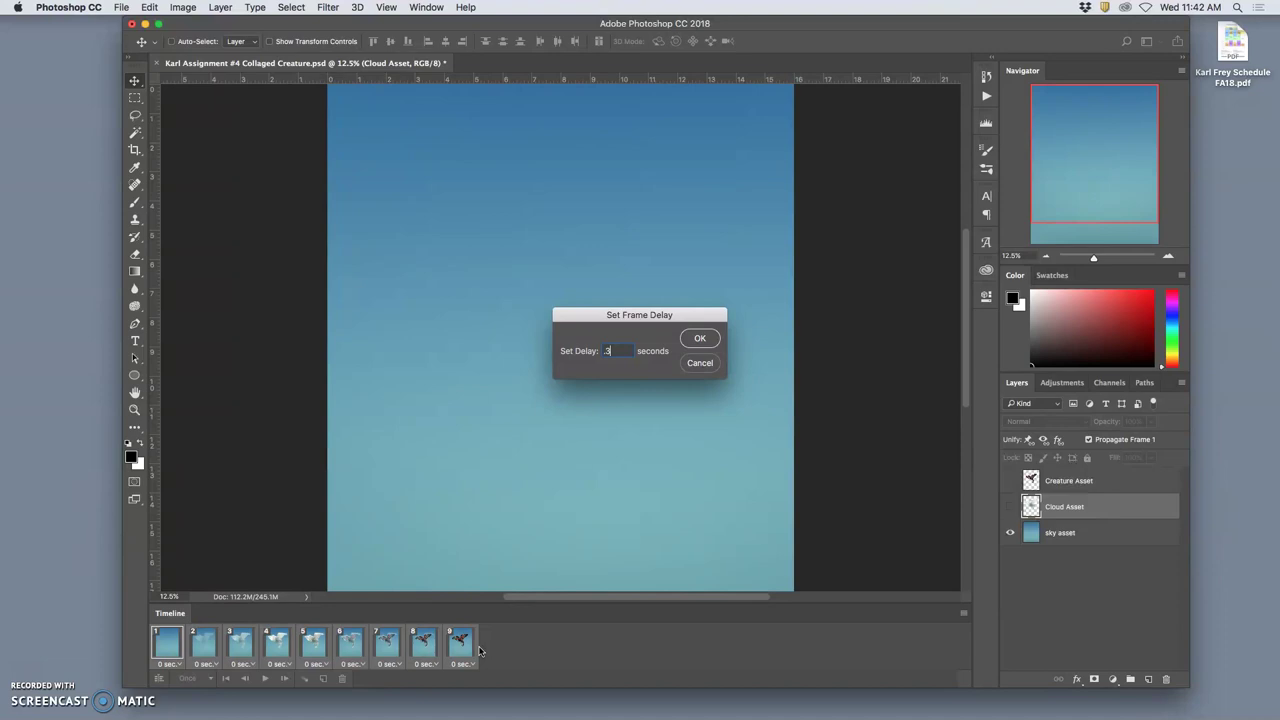
left_click(700, 338)
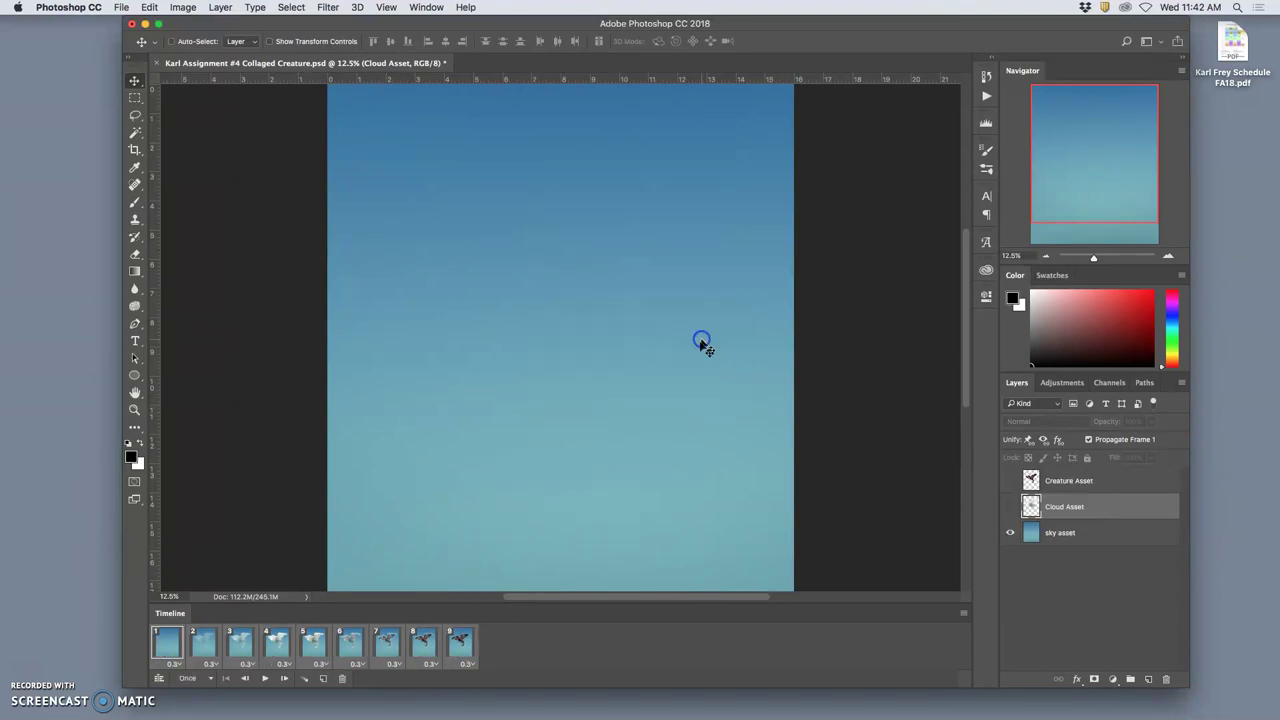
Set the animation's looping to Forever and play it as a preview, stopping it after a few cycles
left_click(208, 678)
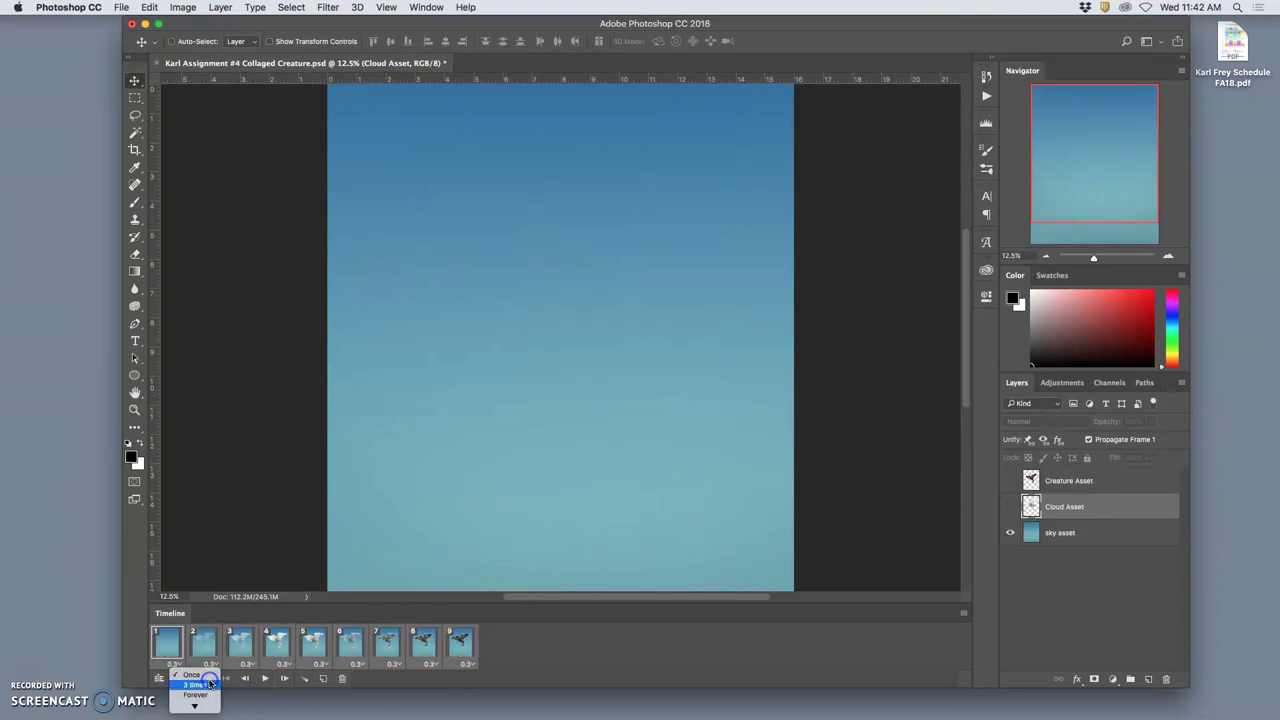
left_click(205, 696)
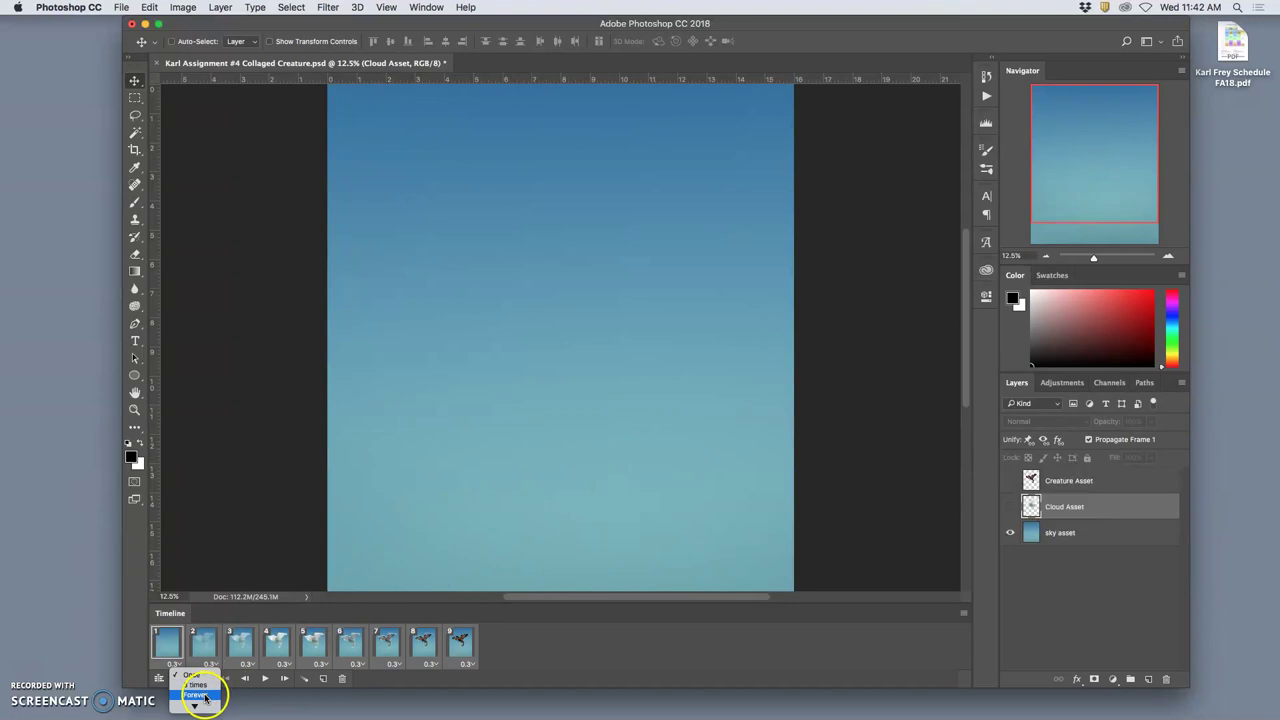
left_click(205, 697)
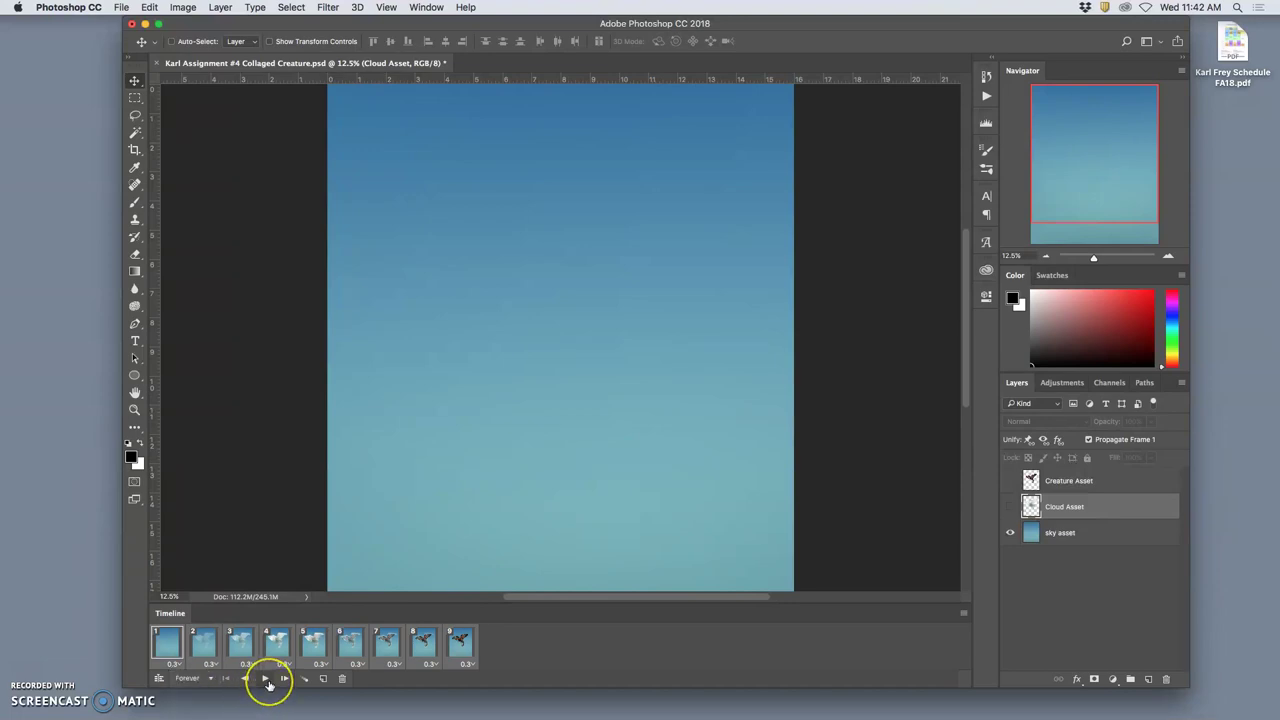
left_click(267, 680)
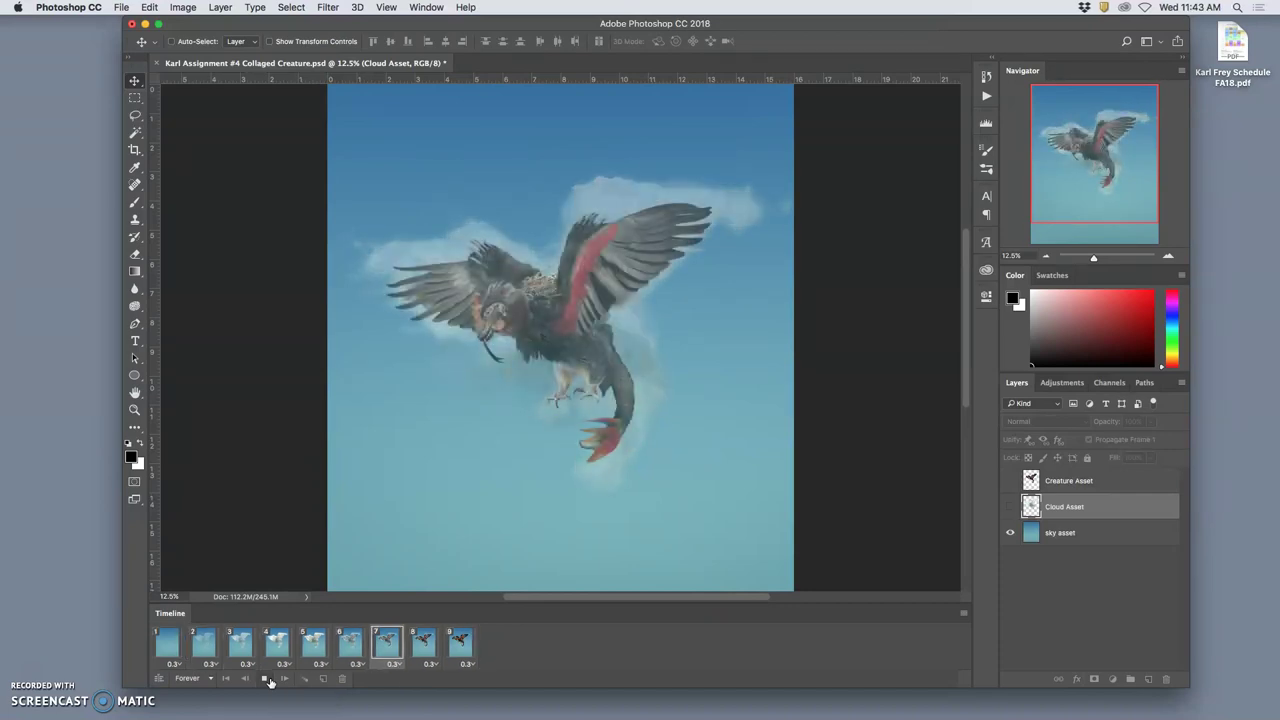
left_click(268, 680)
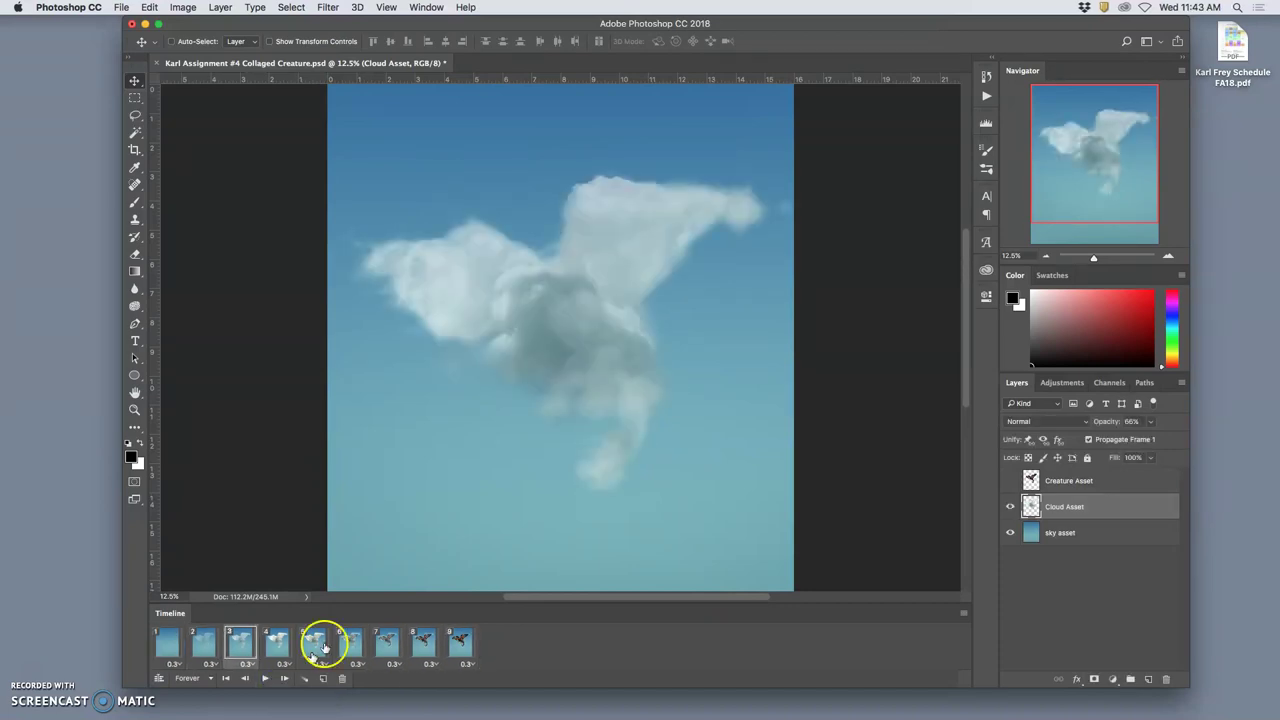
Duplicate frame 5 as a new frame 6 to smooth the cloud-to-creature transition
left_click(313, 645)
left_click(343, 647)
left_click(316, 645)
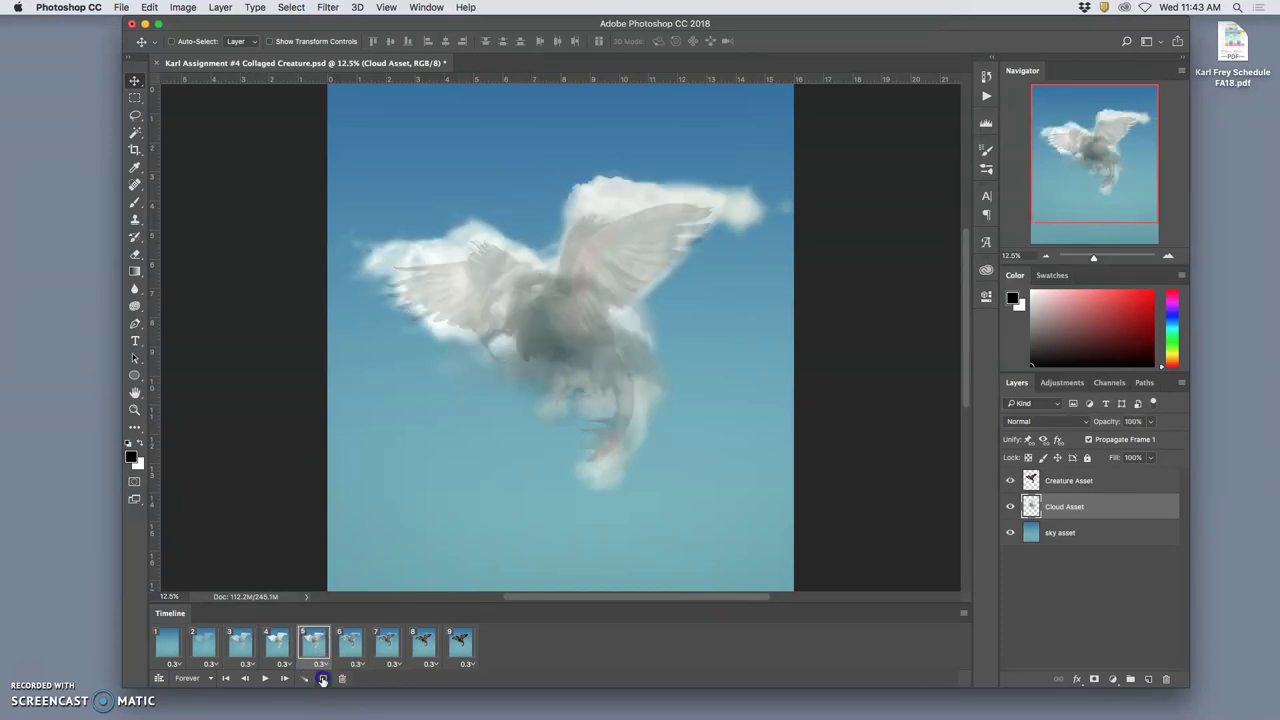
left_click(322, 679)
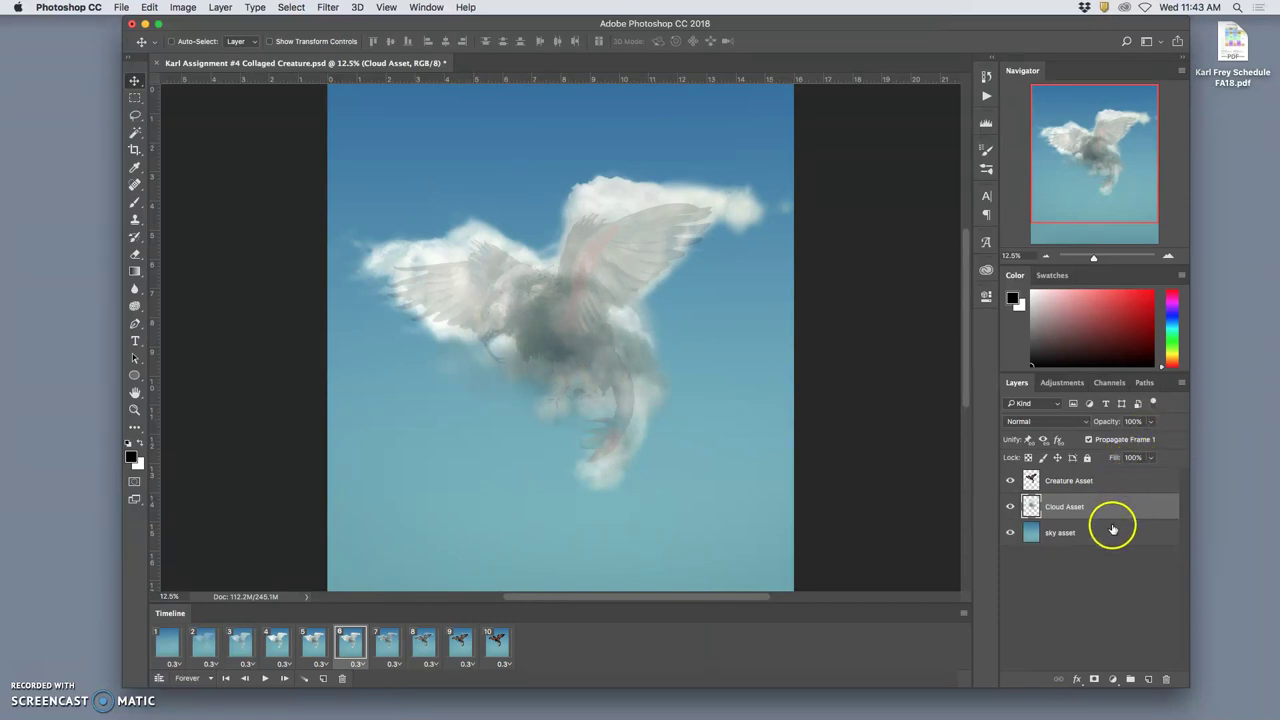
In the new frame 6, raise the Creature Asset opacity and lower the Cloud Asset opacity to about 80%
left_click(1113, 481)
left_click(1150, 422)
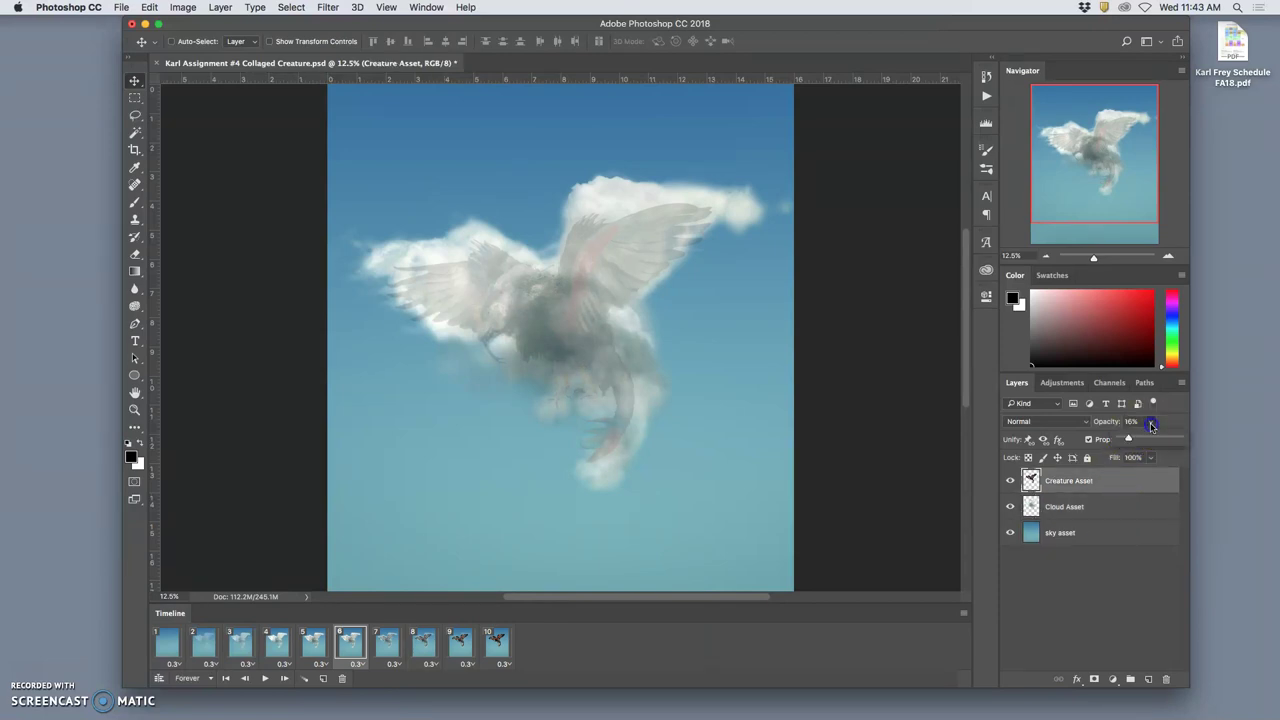
mouse_move(1132, 441)
left_mouse_down()
mouse_move(1180, 441)
mouse_move(1138, 440)
left_mouse_up()
left_click(1114, 506)
left_click(1150, 421)
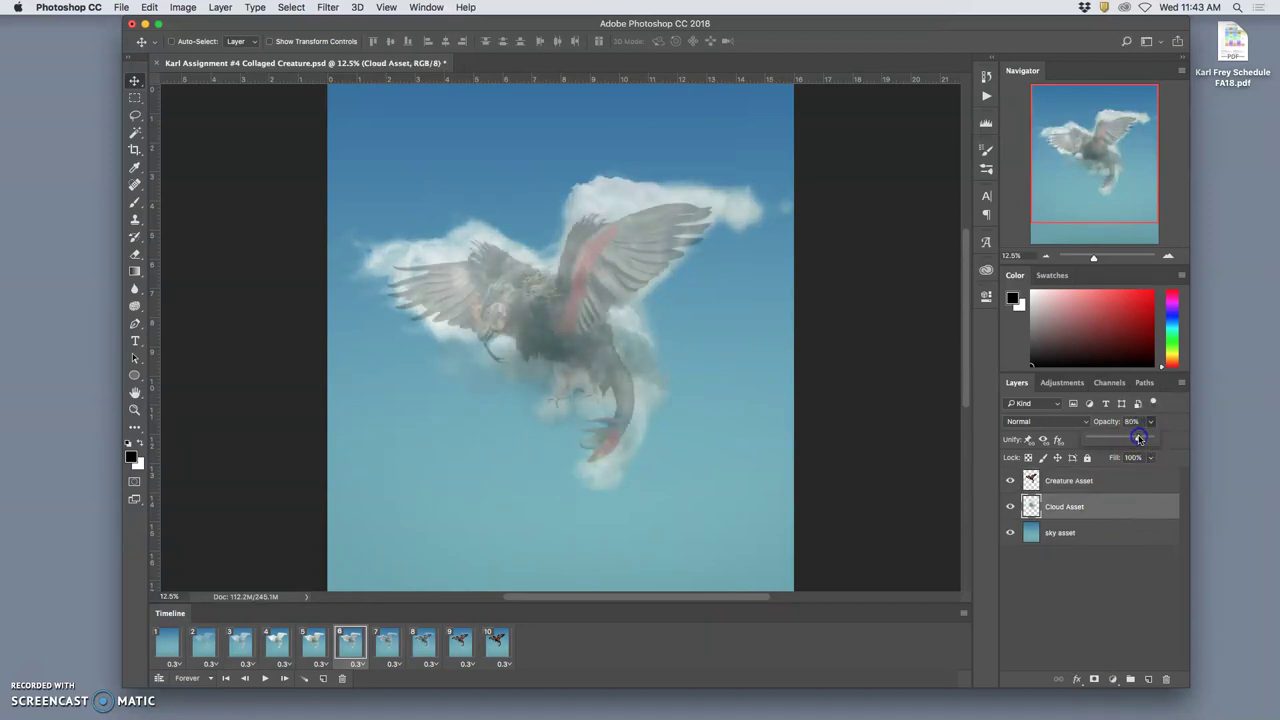
Play the animation from frame 1 to check the smoothed transition, and stop it
left_click(166, 642)
left_click(265, 678)
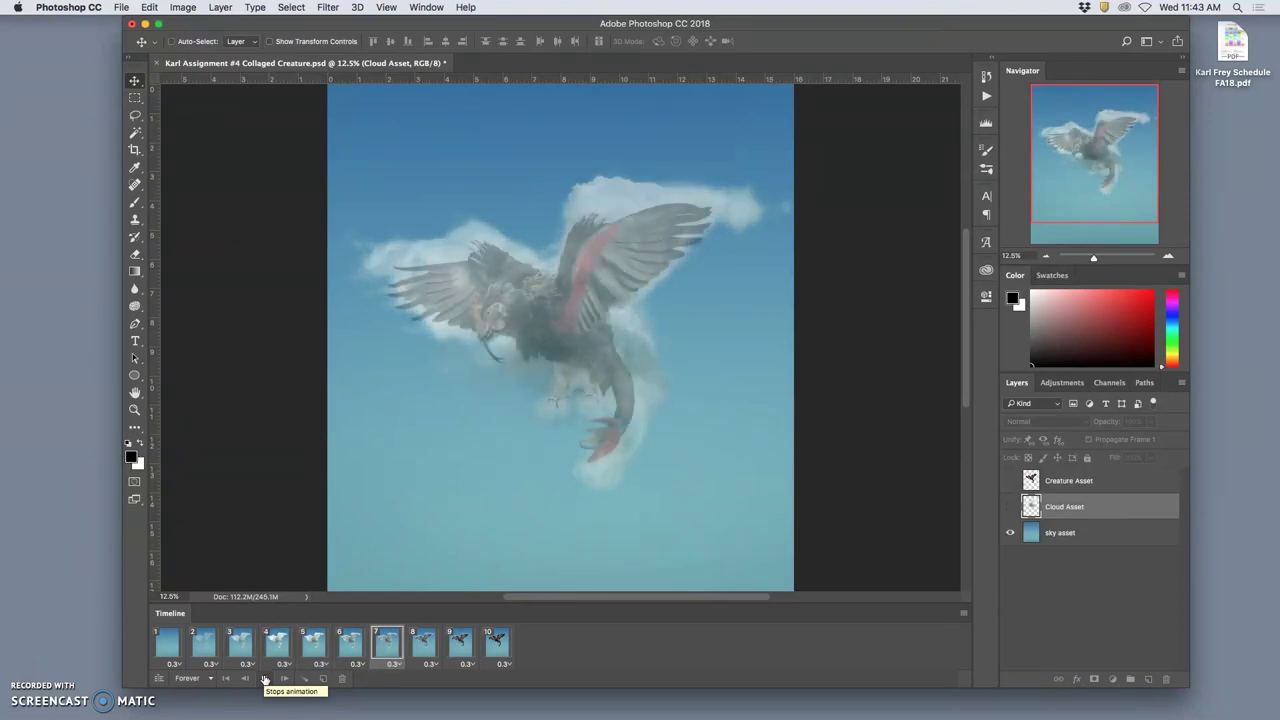
left_click(265, 680)
left_click(501, 664)
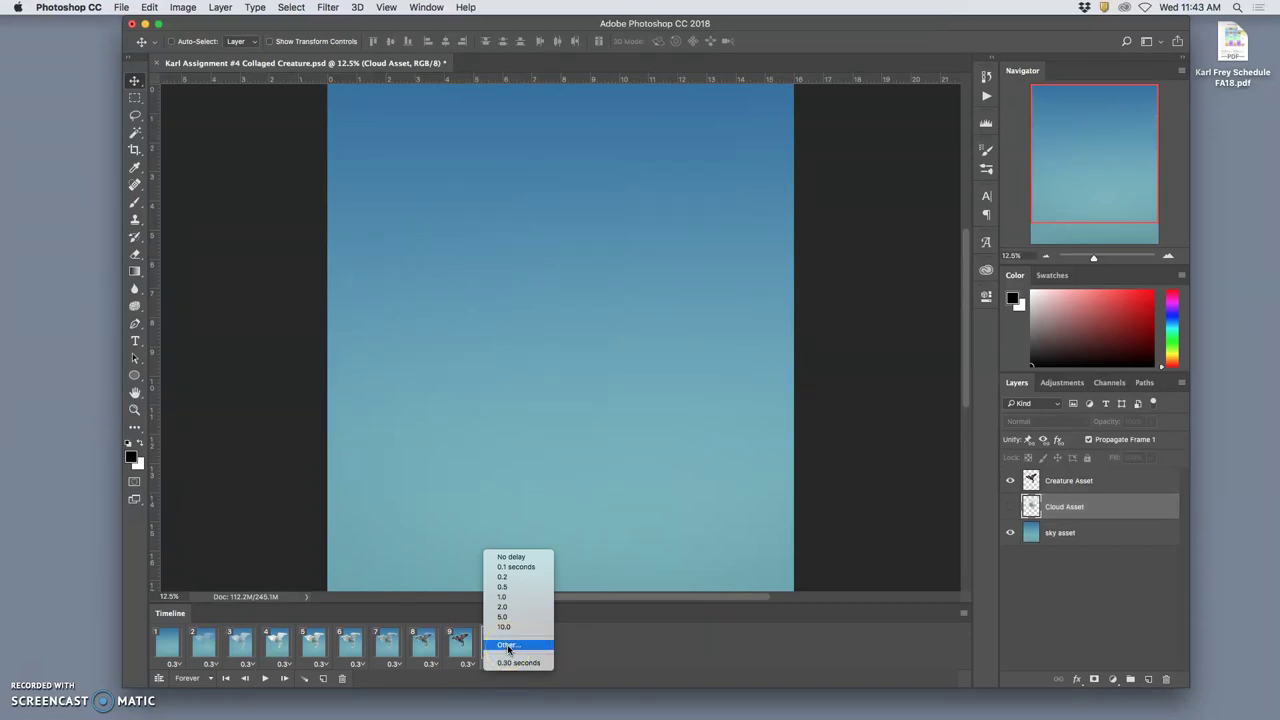
left_click(508, 646)
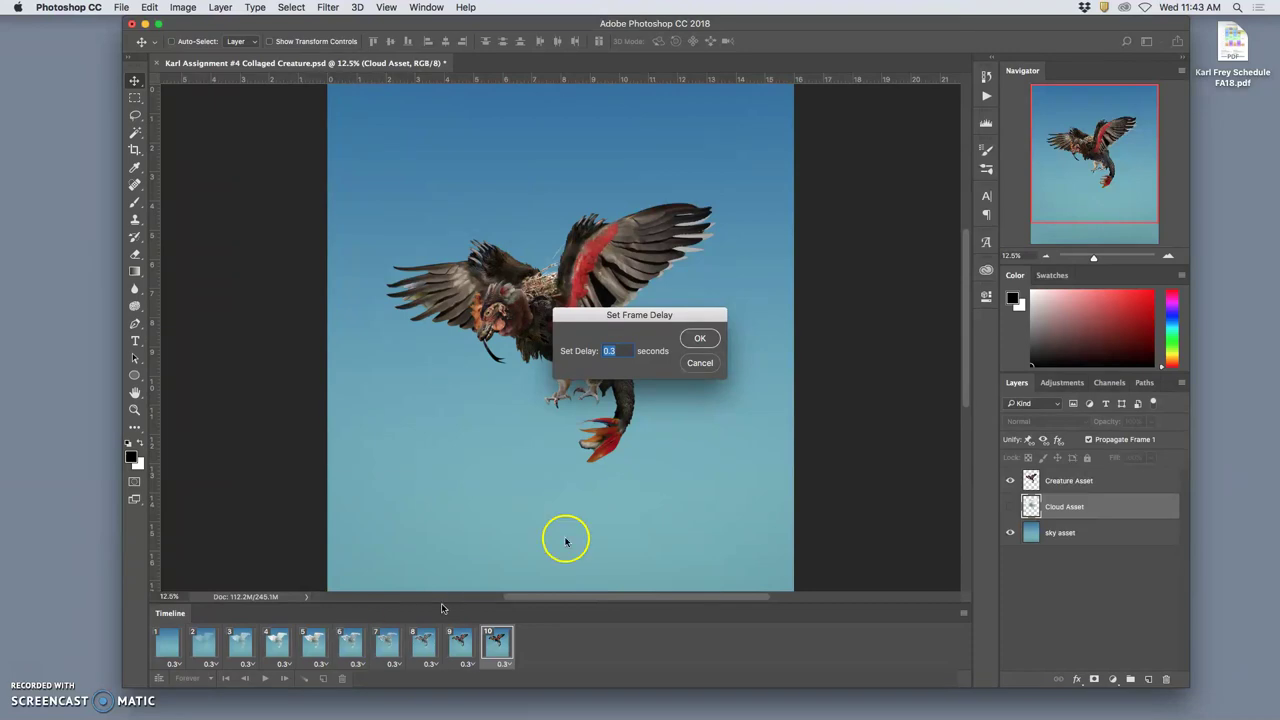
left_click(706, 364)
left_click(671, 366)
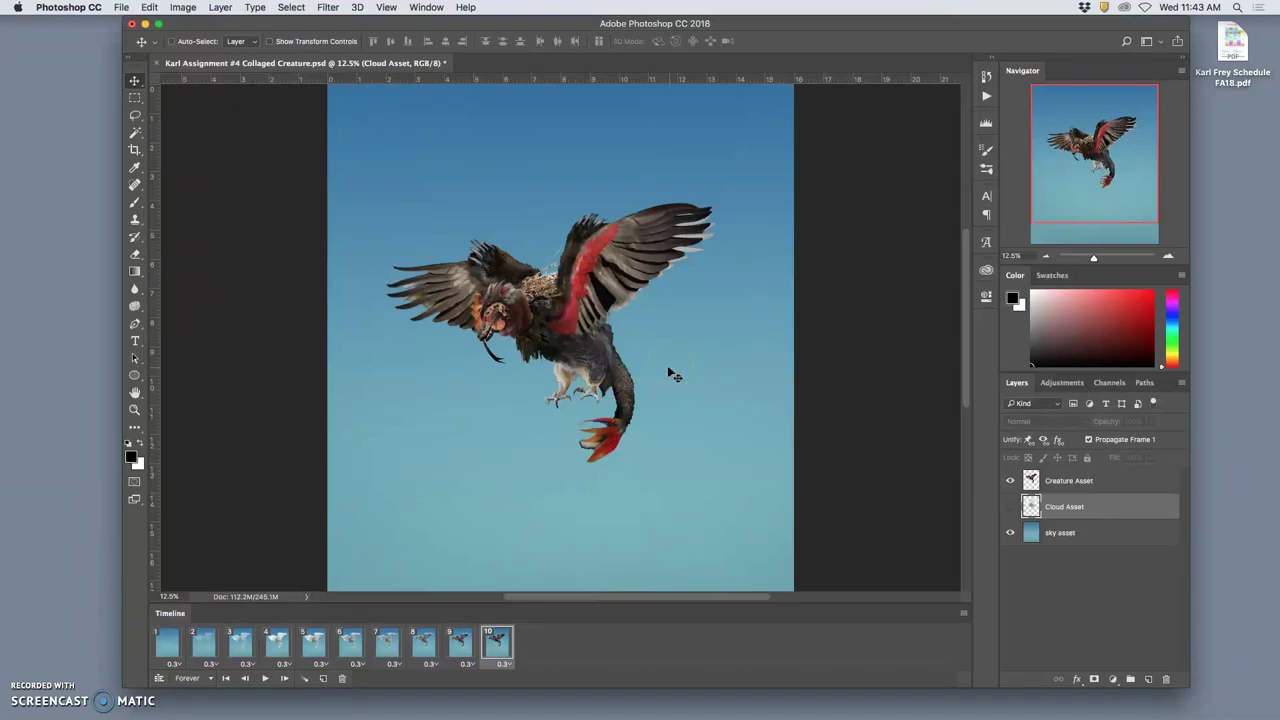
Duplicate frame 10 as a new frame 11 and move the Creature Asset partly off the canvas at its lower-left corner
left_click(498, 645)
left_click(325, 682)
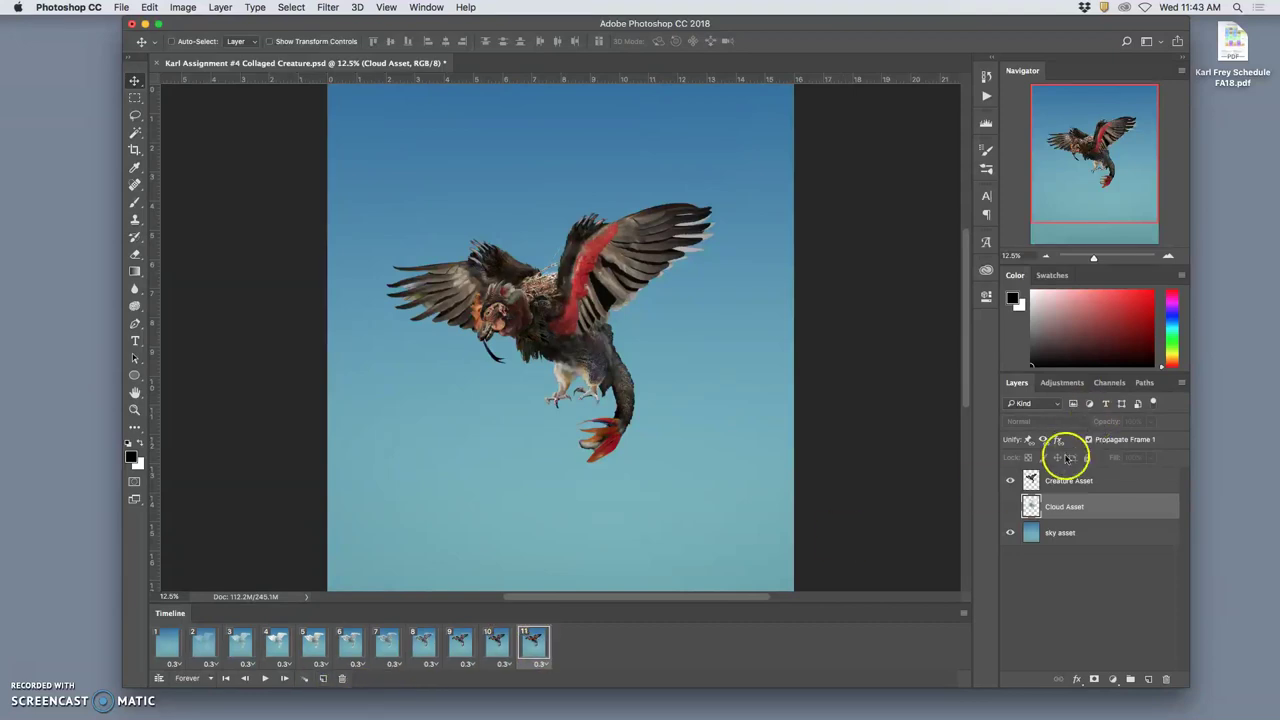
left_click(1033, 480)
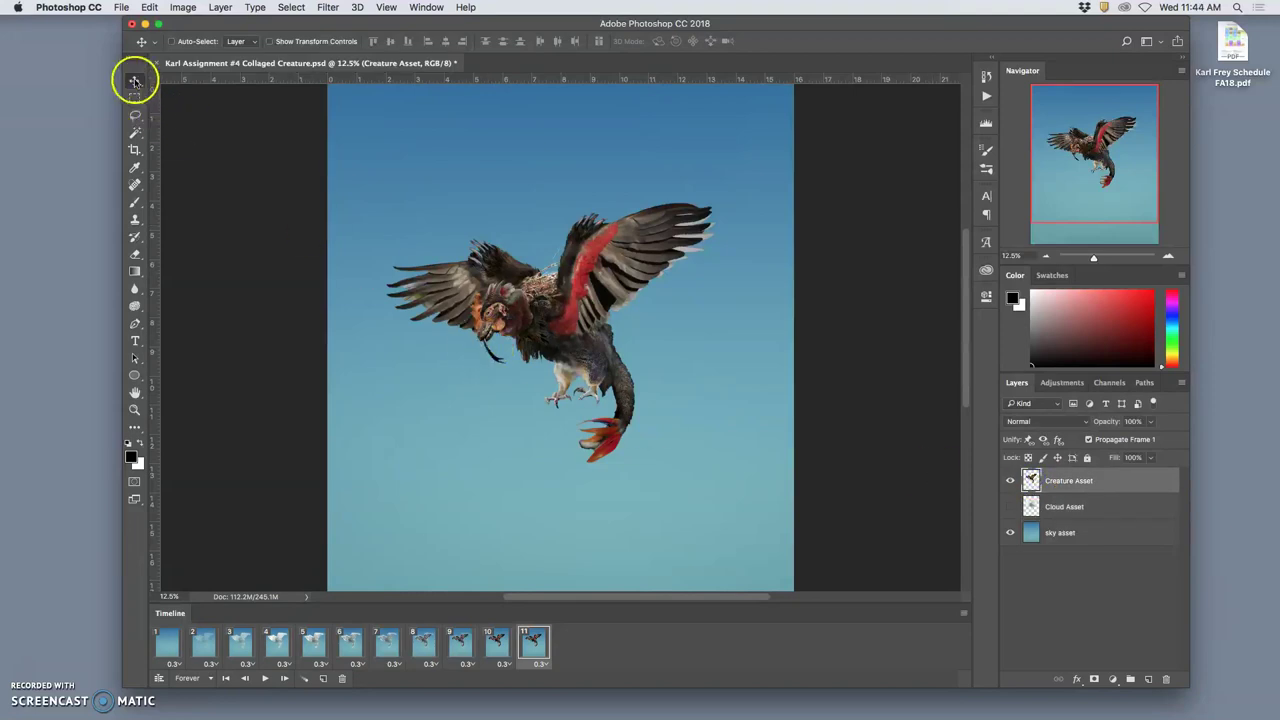
left_click_drag(554, 331, 331, 551)
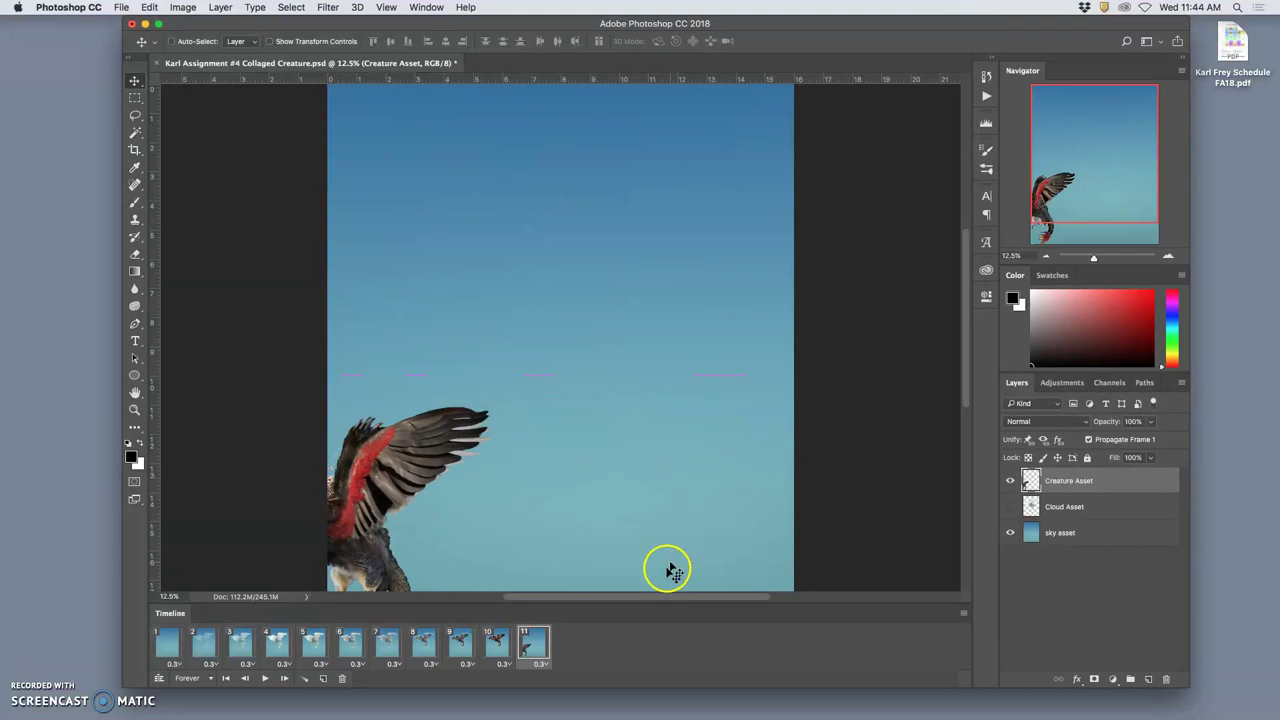
Compare frames 10 and 11, play the animation to check the creature's move, stop it, and return to frame 11
left_click(499, 641)
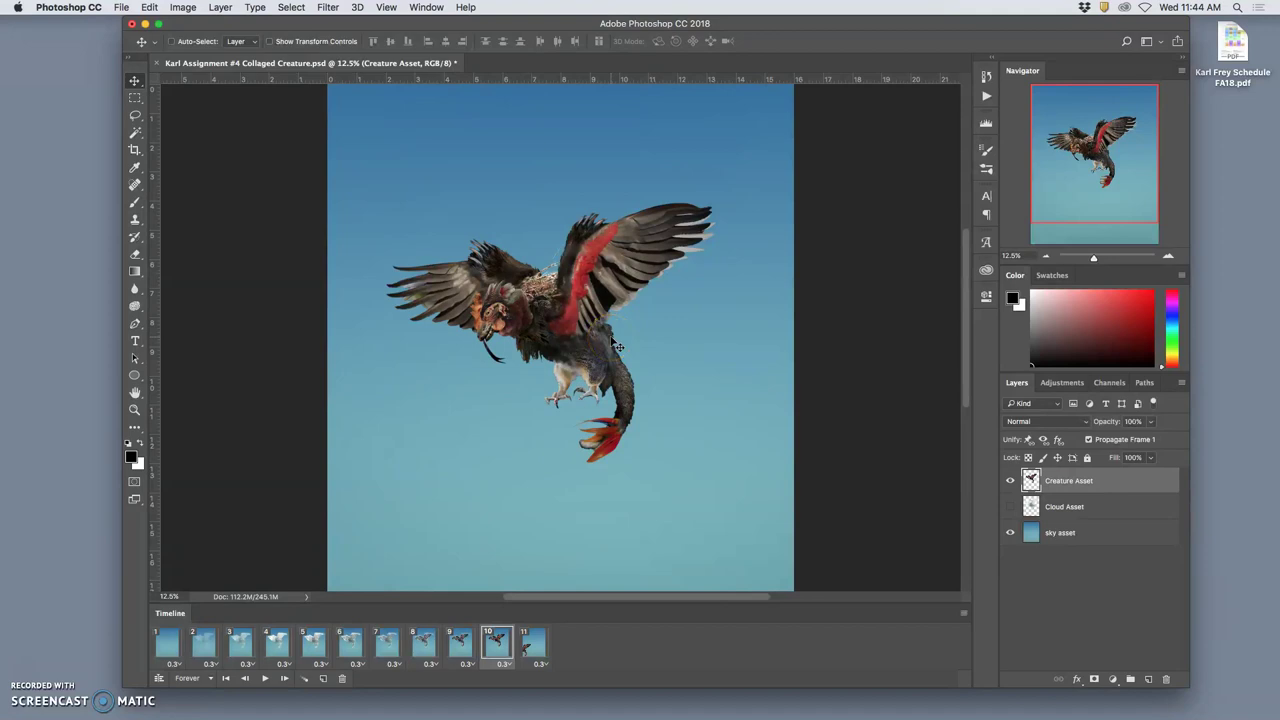
left_click(538, 648)
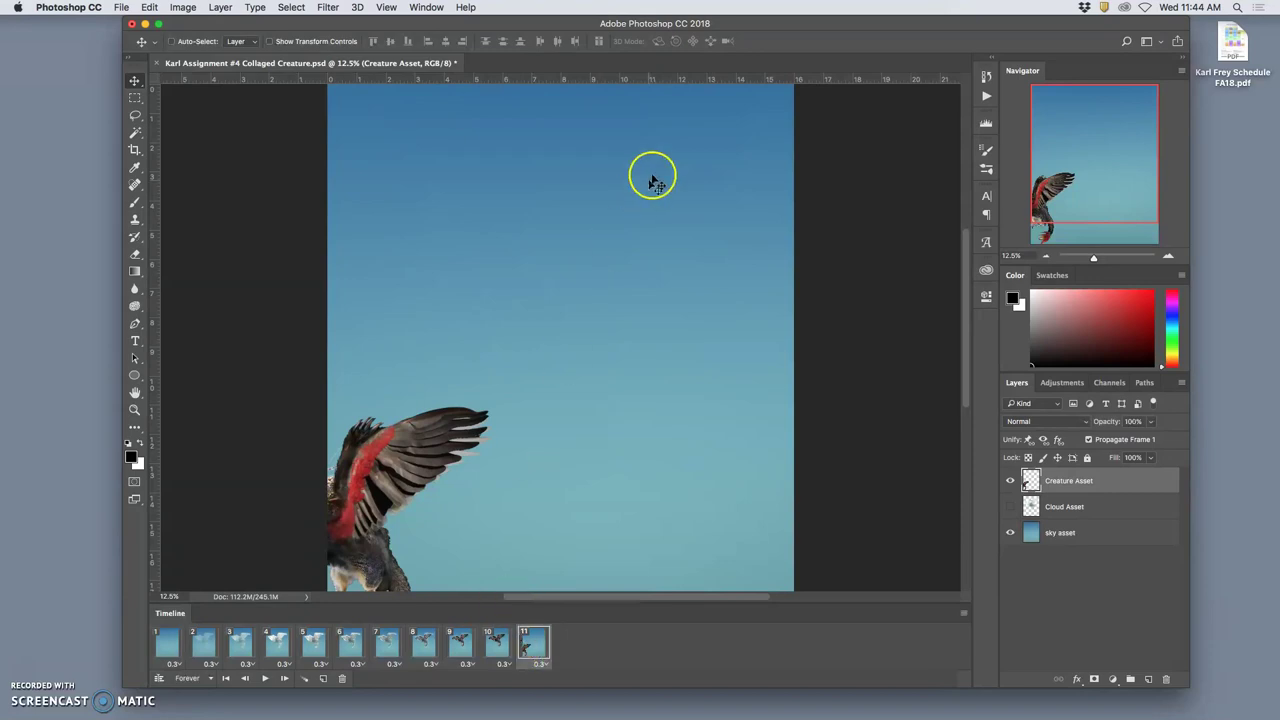
left_click(266, 679)
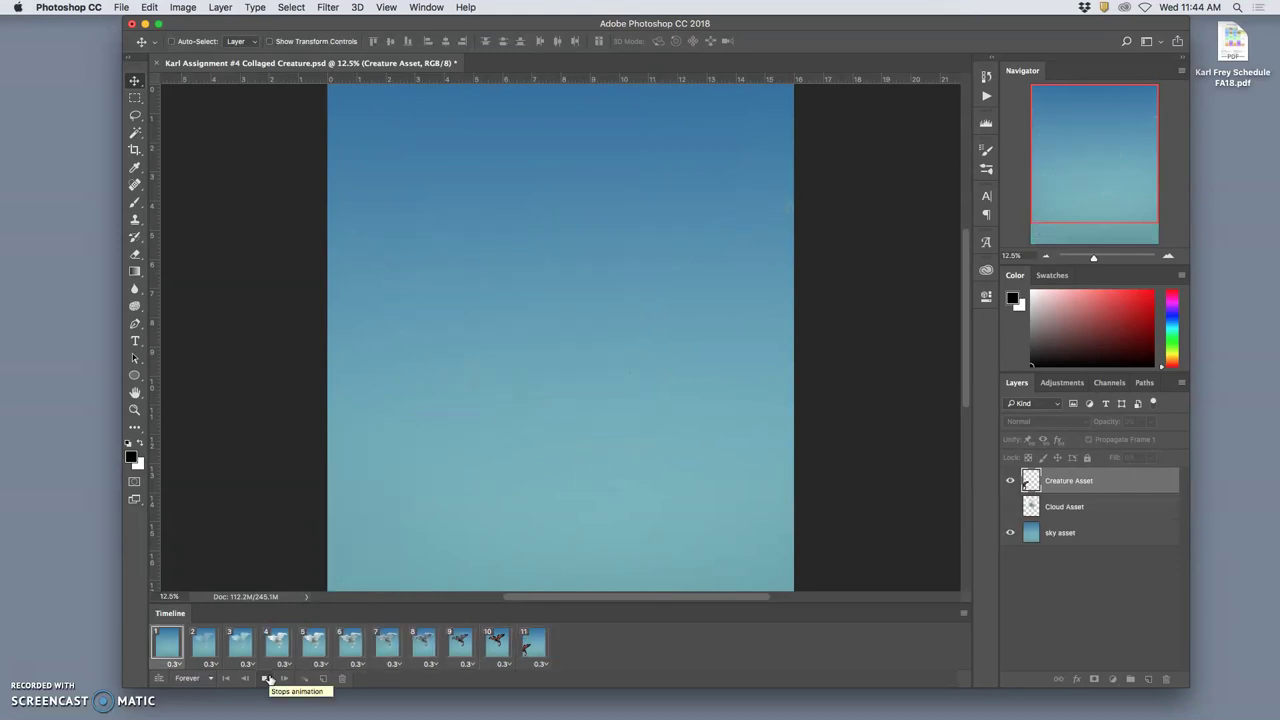
left_click(272, 681)
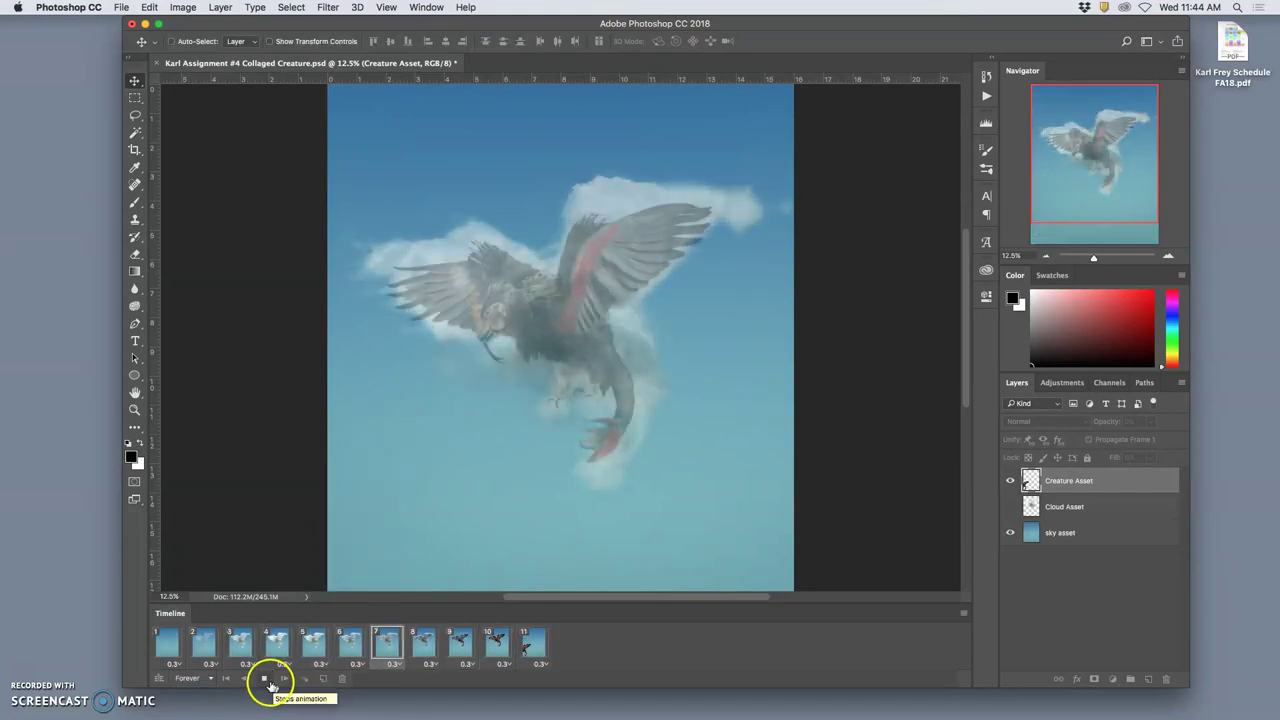
left_click(535, 641)
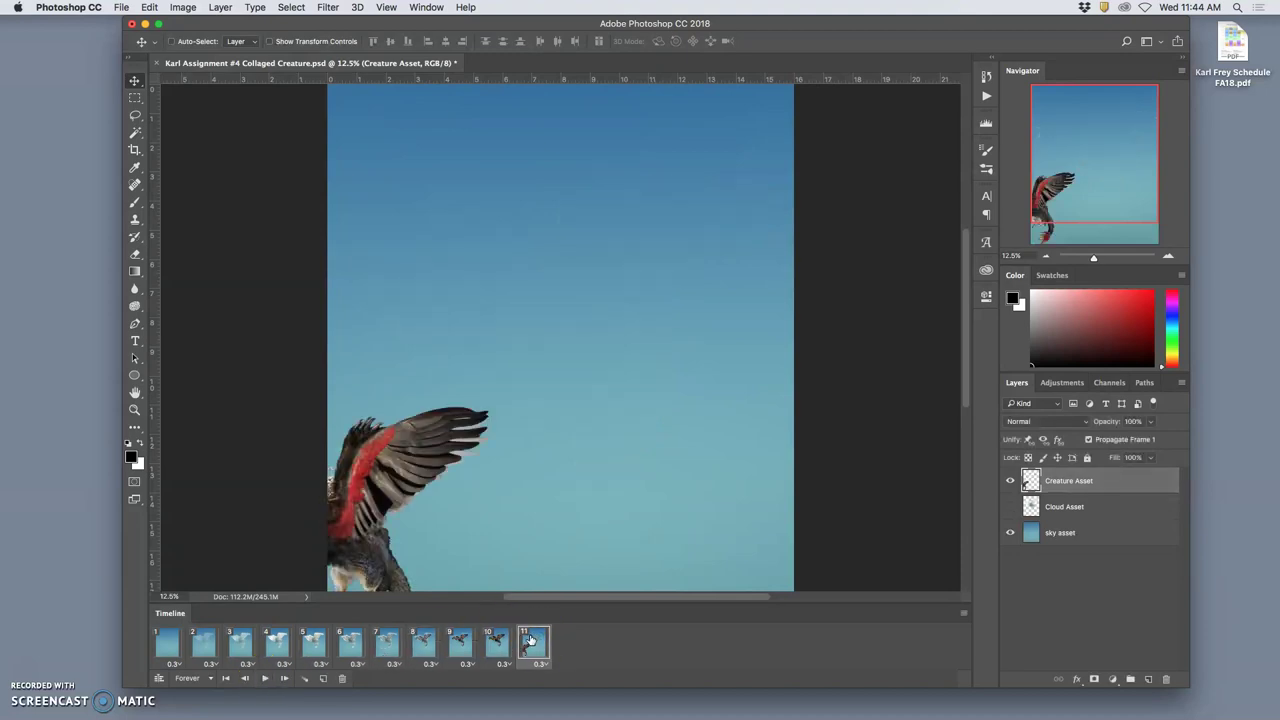